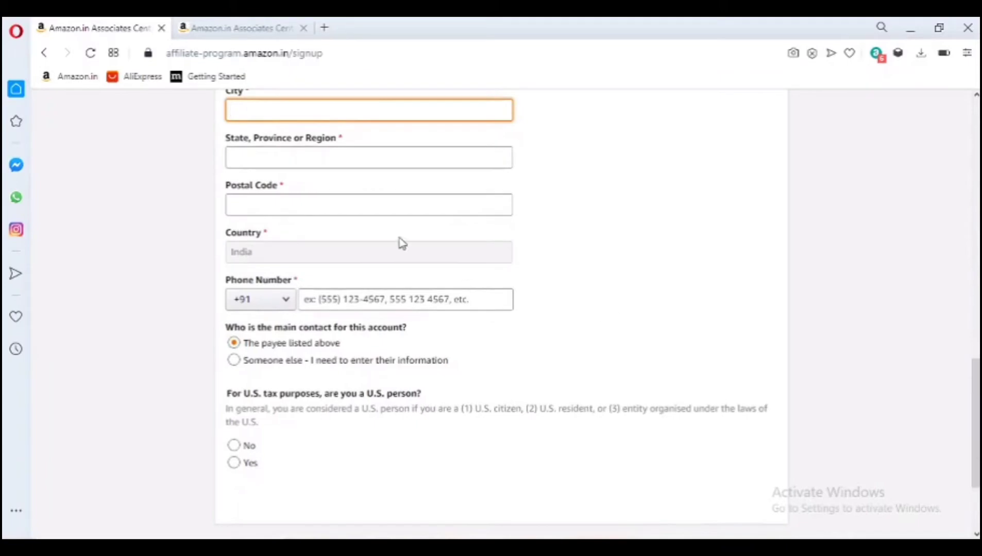
# Check the postal code and state fields, select No for U.S. person status, and submit.
pyautogui.click(387, 205)
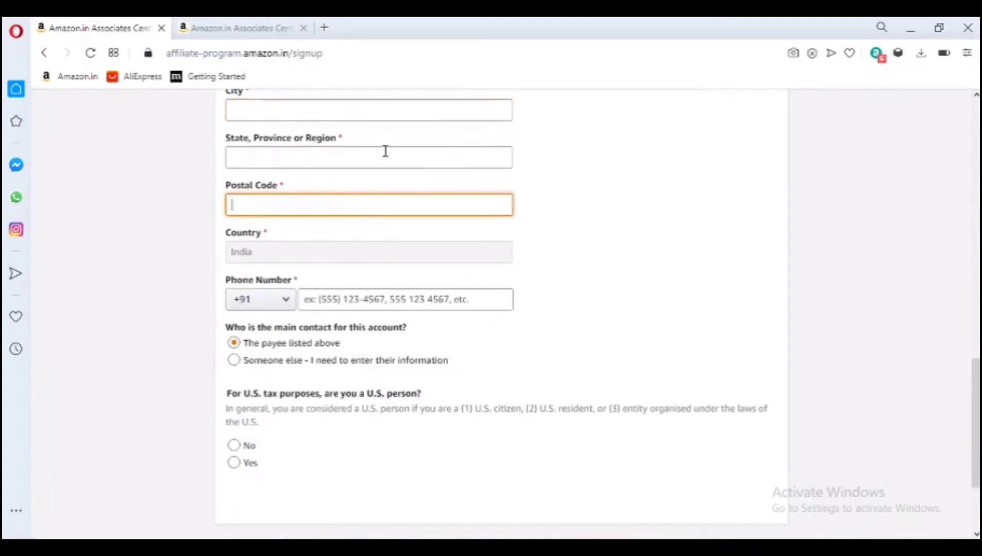
pyautogui.click(385, 151)
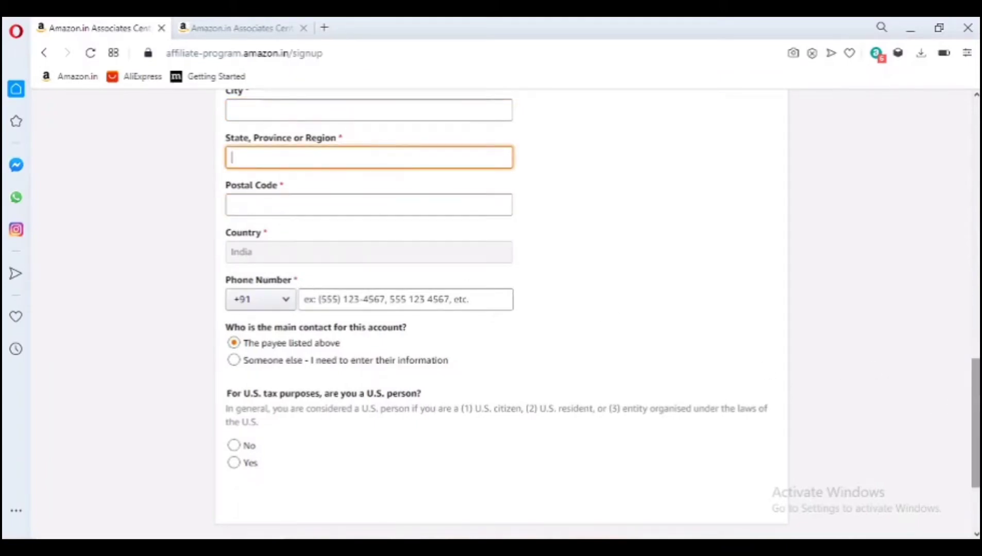
pyautogui.scroll(-1, 975, 412)
pyautogui.scroll(-2, 623, 349)
pyautogui.click(233, 309)
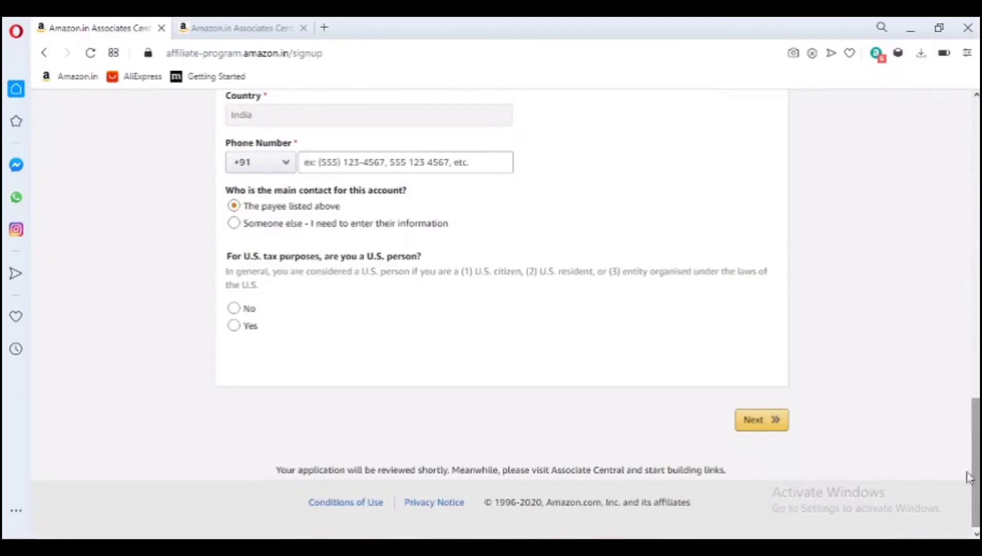
pyautogui.click(765, 416)
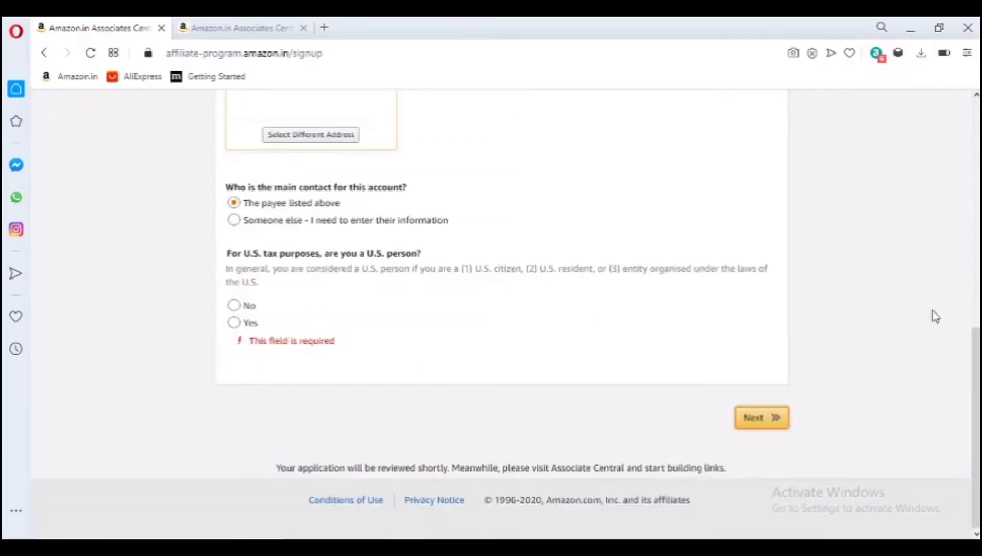
pyautogui.click(234, 305)
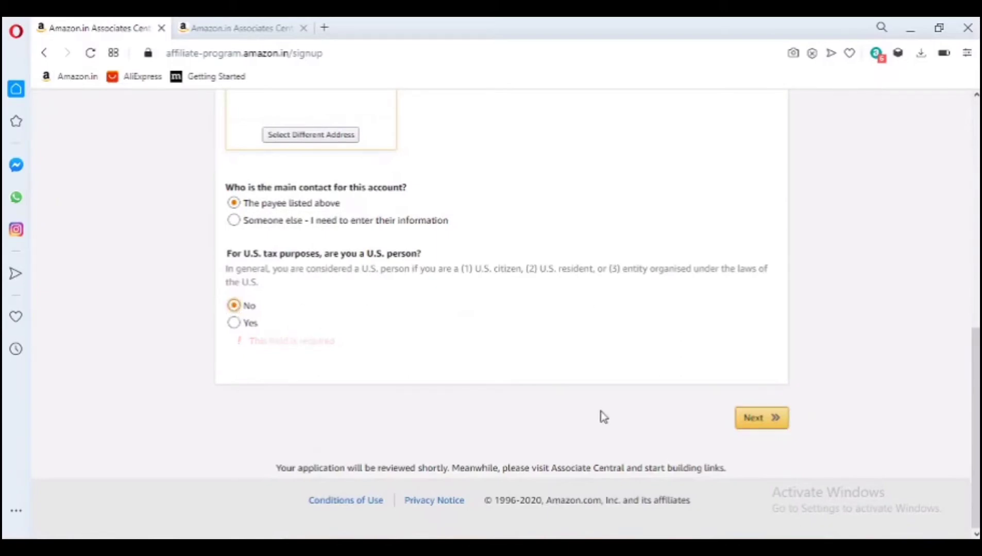
pyautogui.click(745, 416)
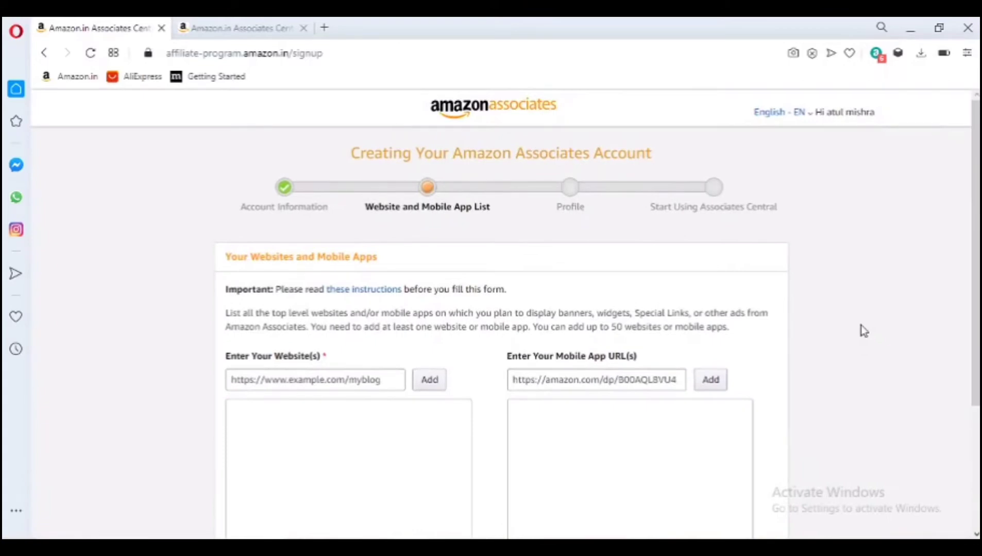
# Add theinfoera.com to the website list and continue to the Profile step.
pyautogui.moveTo(975, 370); pyautogui.dragTo(975, 436)
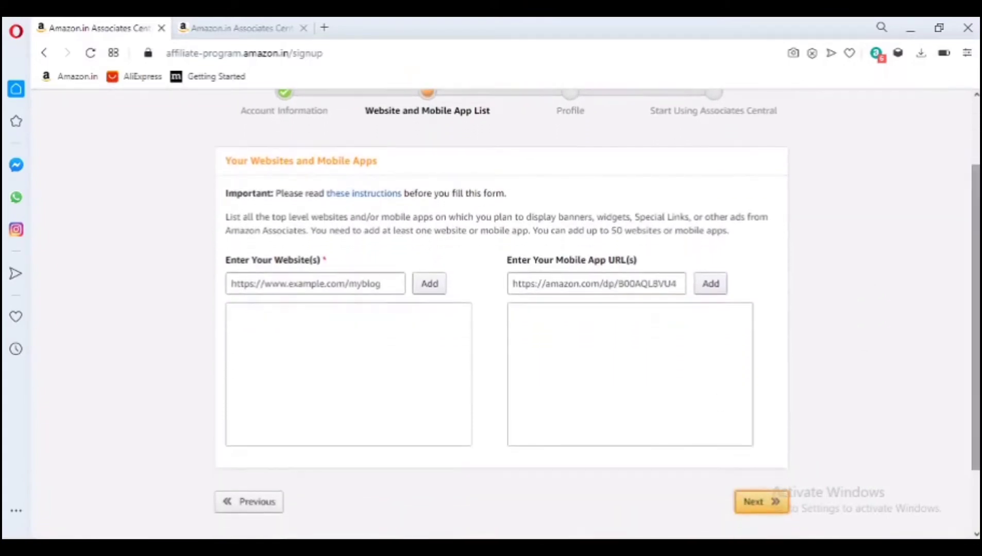
pyautogui.click(274, 288)
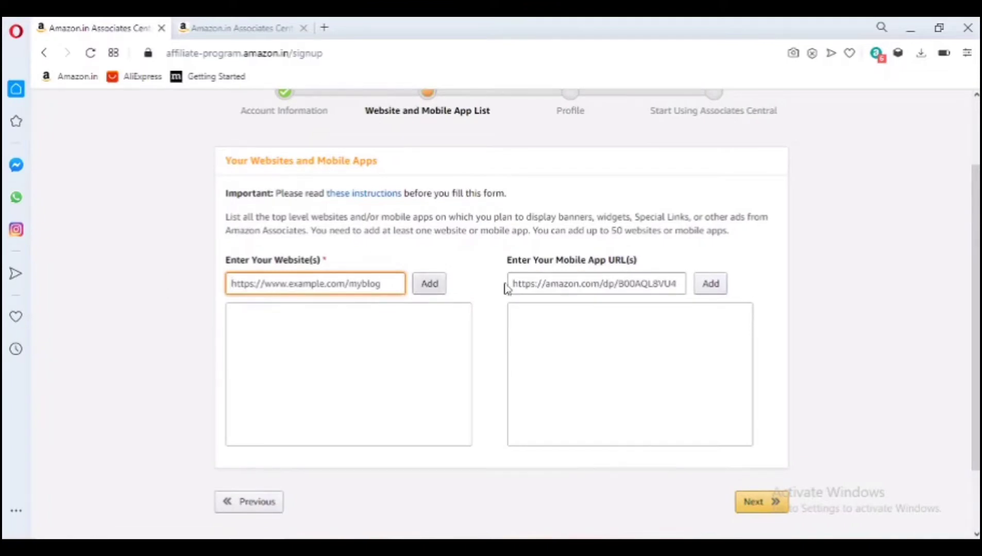
pyautogui.click(602, 289)
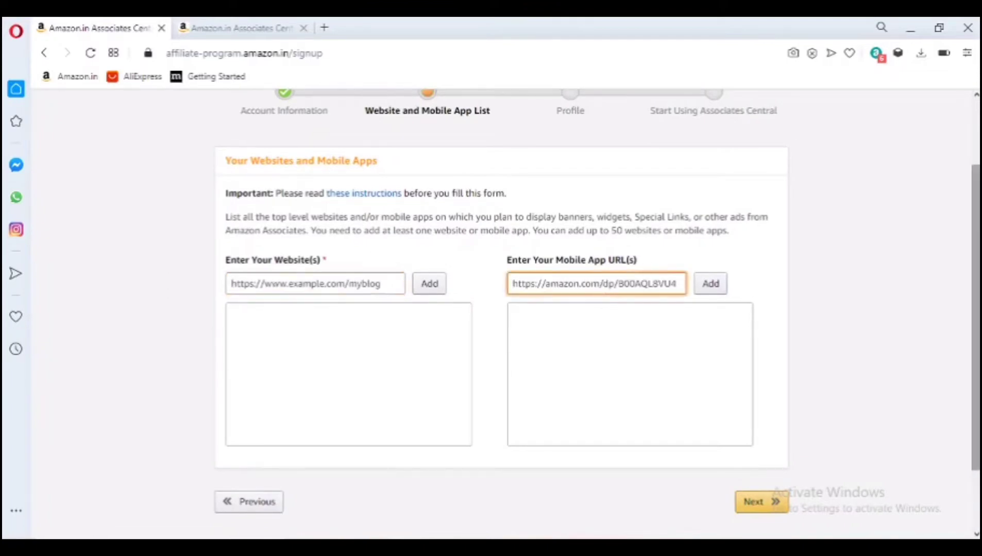
pyautogui.scroll(2, 761, 249)
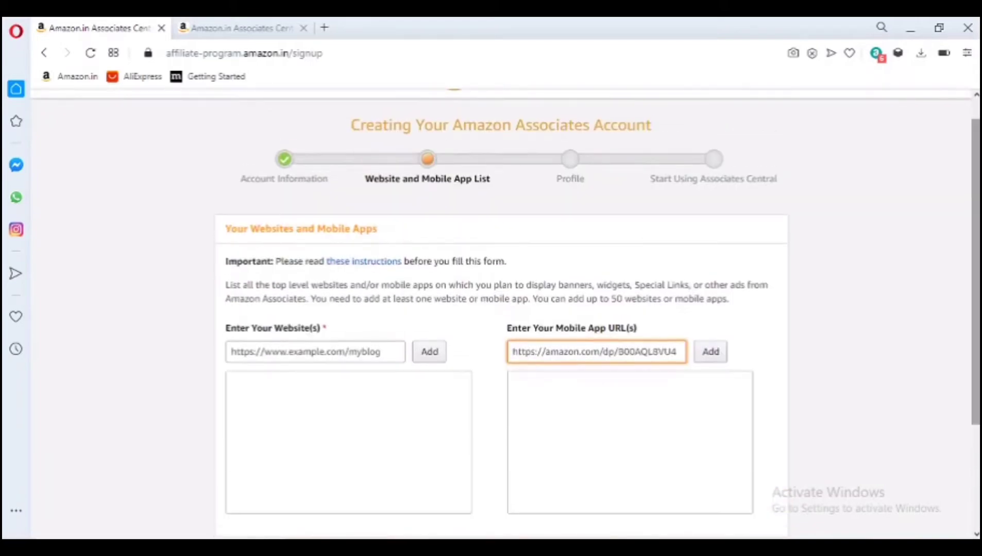
pyautogui.click(331, 352)
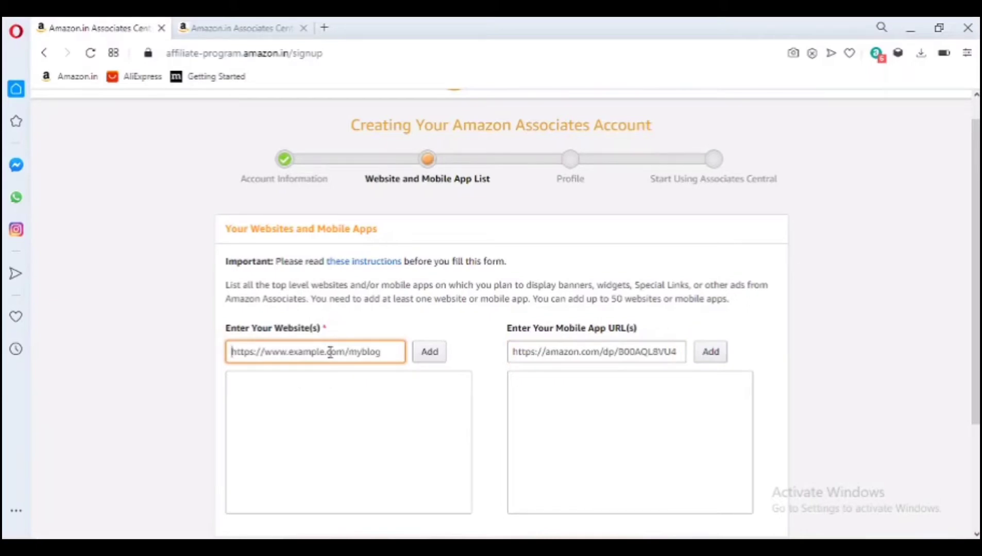
pyautogui.write('th')
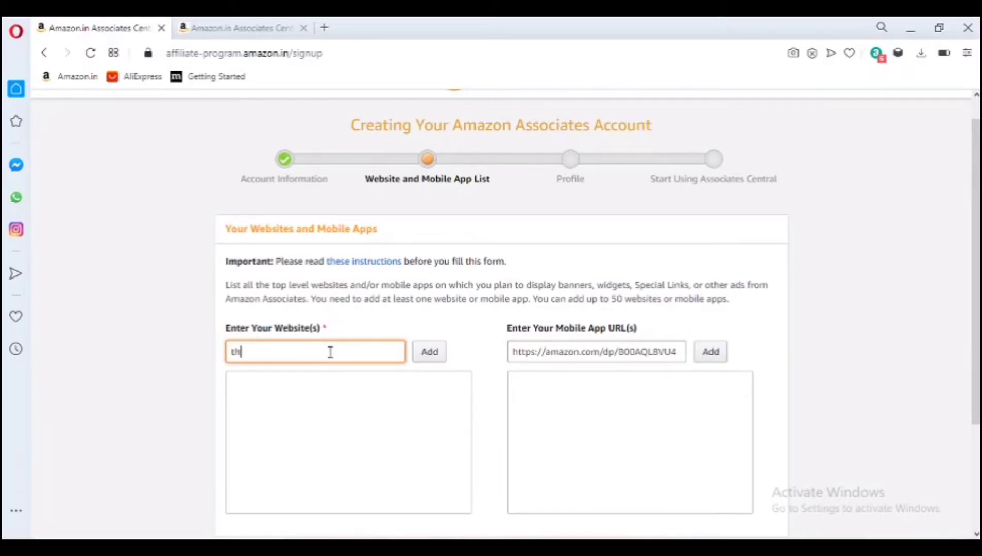
pyautogui.write('einfoera.com')
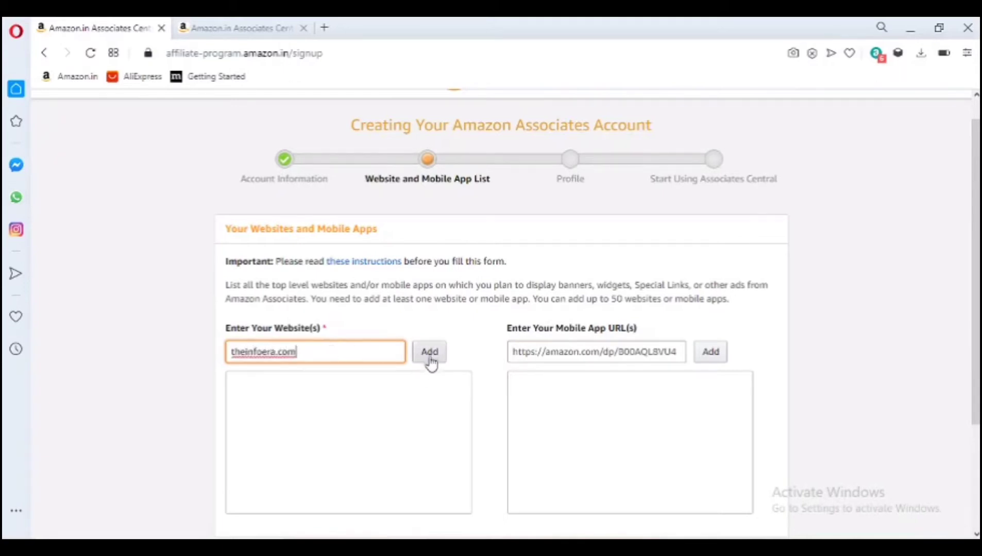
pyautogui.click(429, 355)
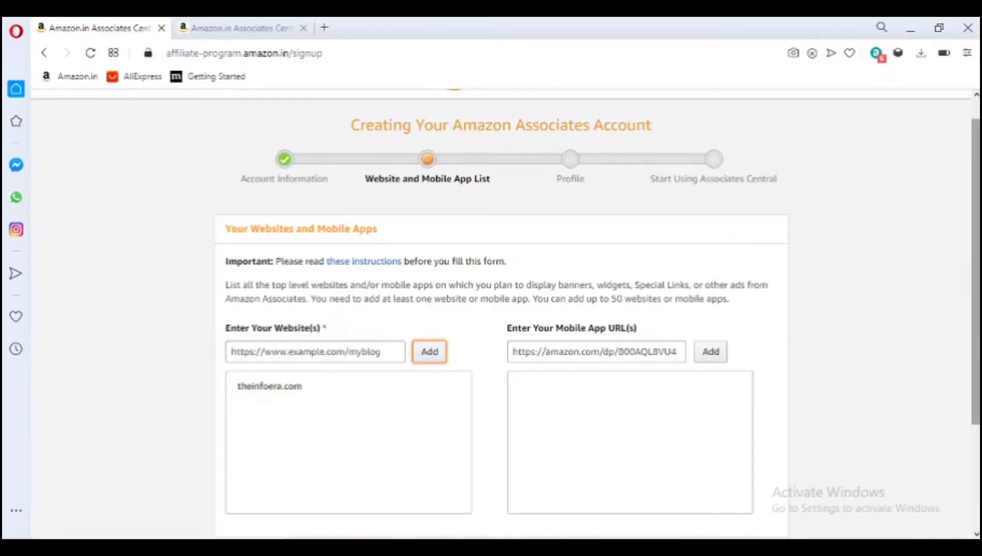
pyautogui.scroll(-2, 336, 346)
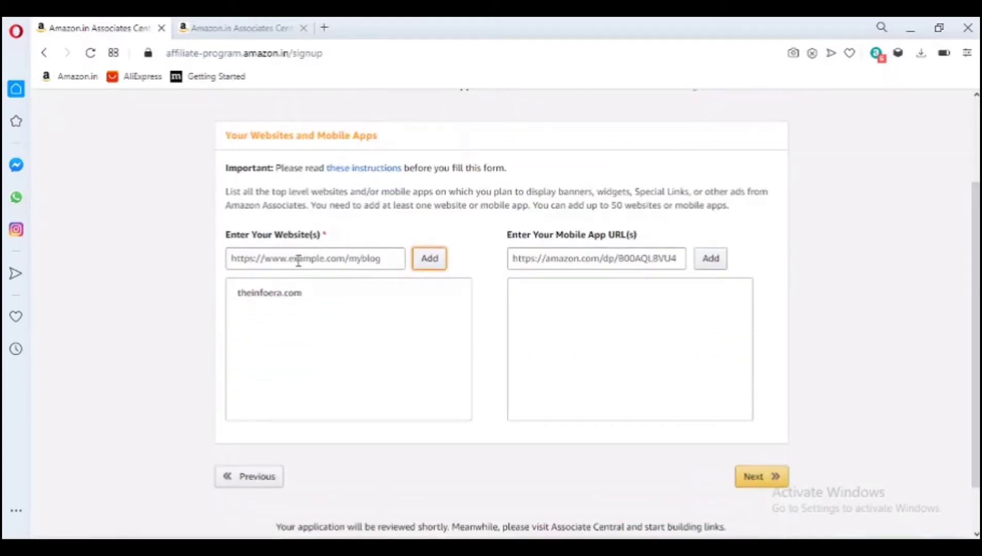
pyautogui.click(763, 479)
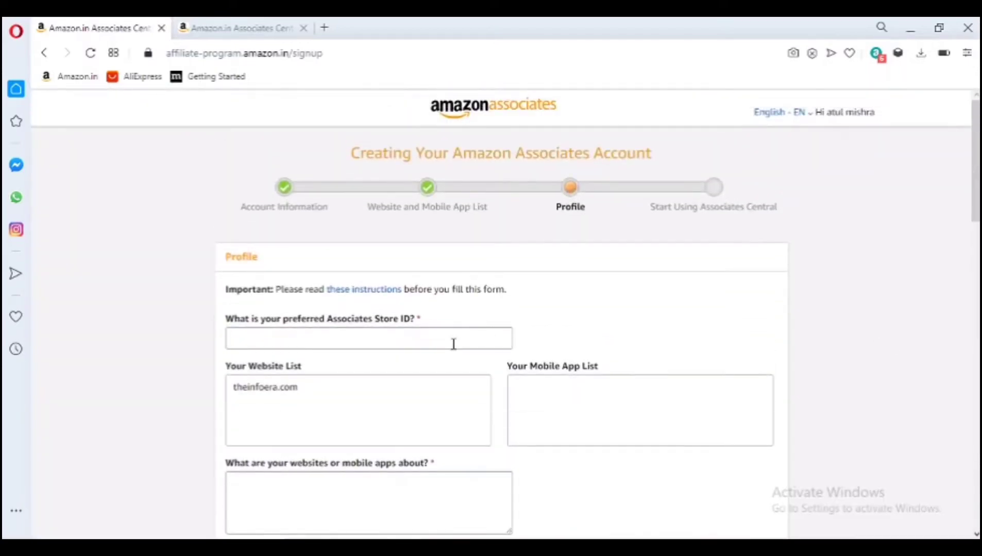
# Enter 'theinfoera' as the preferred Associates Store ID.
pyautogui.click(453, 344)
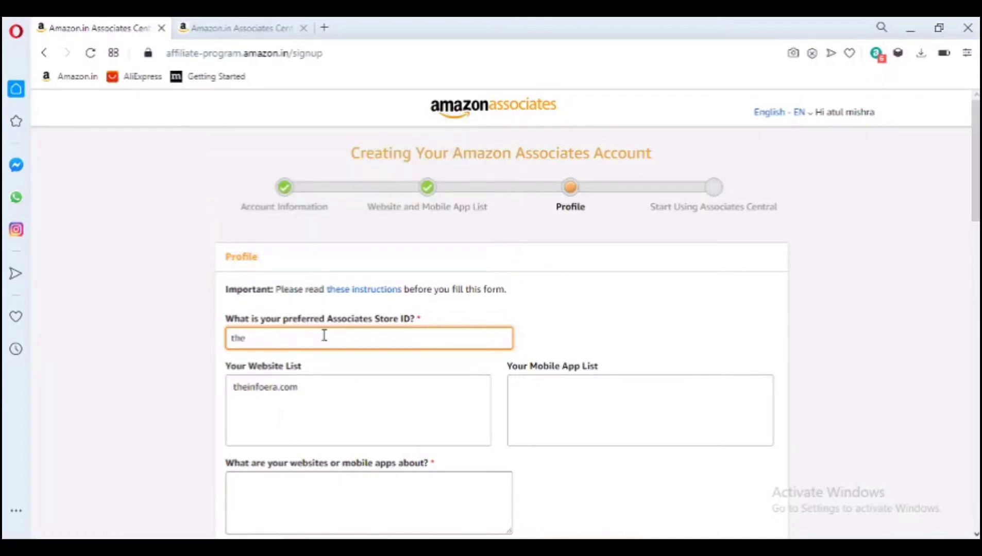
pyautogui.write('oera')
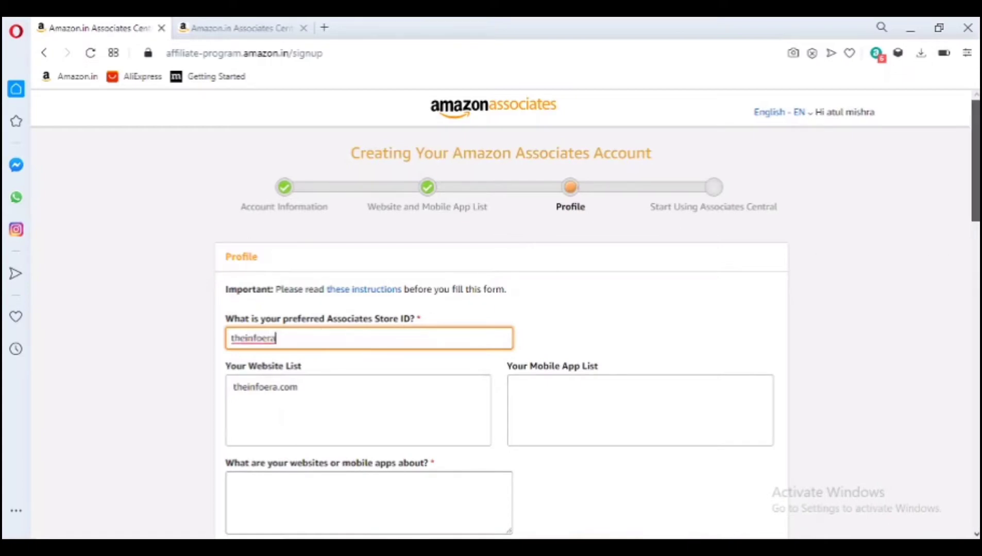
pyautogui.moveTo(976, 160); pyautogui.dragTo(976, 237)
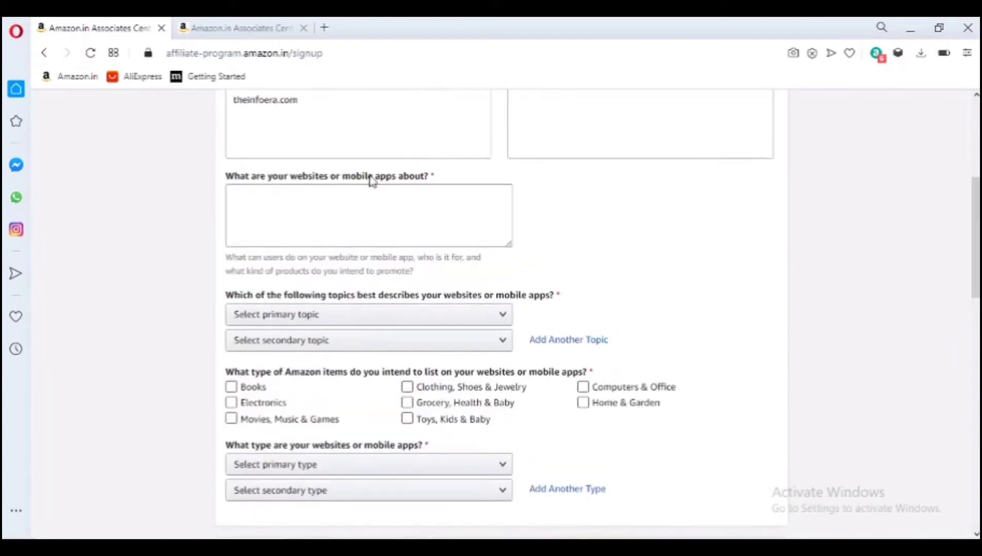
# Describe the website as 'blogging,affiliate'.
pyautogui.click(376, 202)
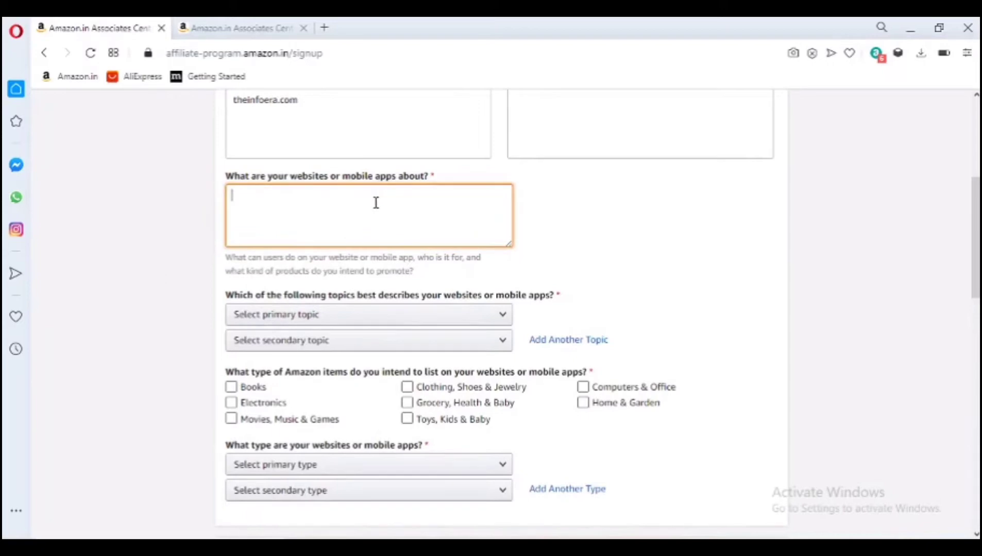
pyautogui.write('blogging')
pyautogui.scroll(-2, 975, 237)
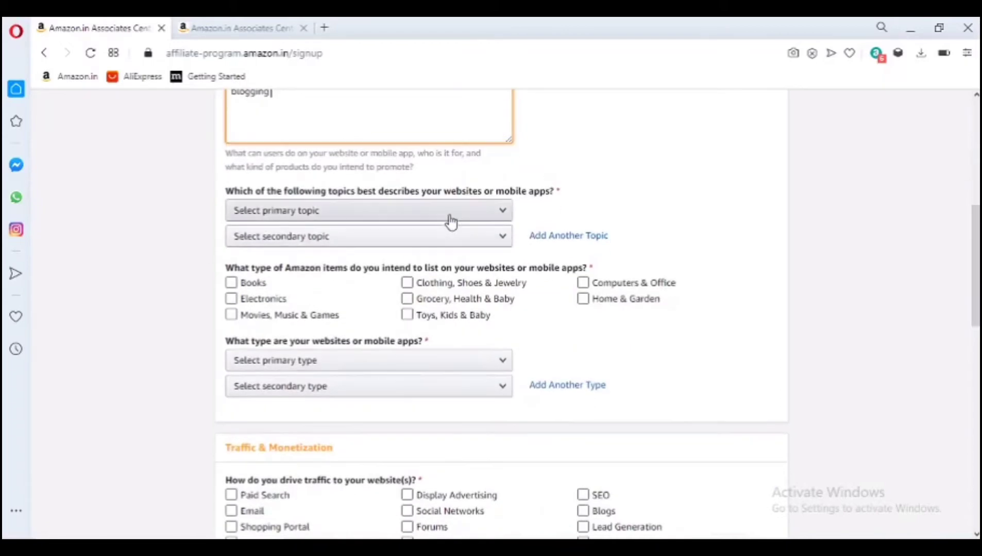
pyautogui.click(386, 115)
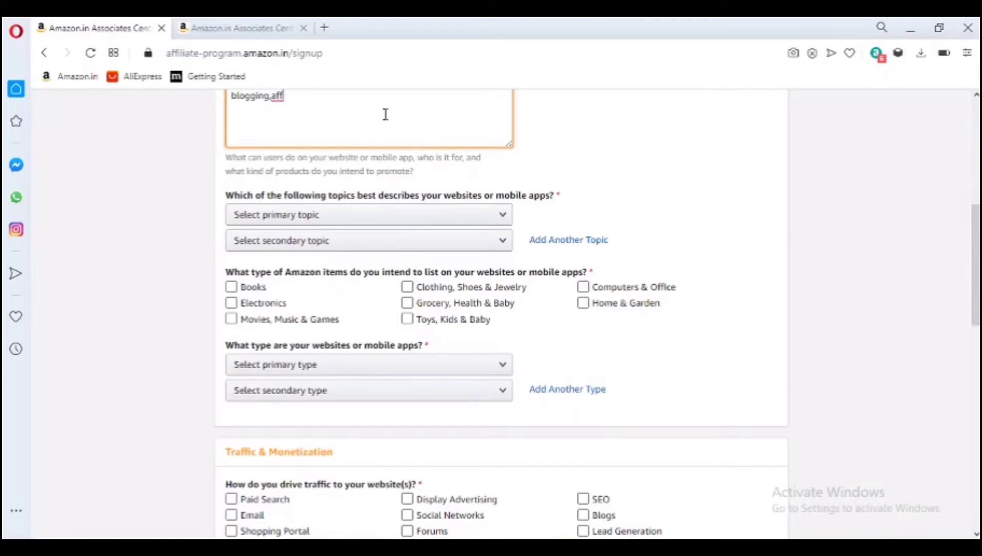
pyautogui.write(',affiliate')
# Set the primary topic to Photography and the secondary topic to Computers/Software/Technology.
pyautogui.click(463, 222)
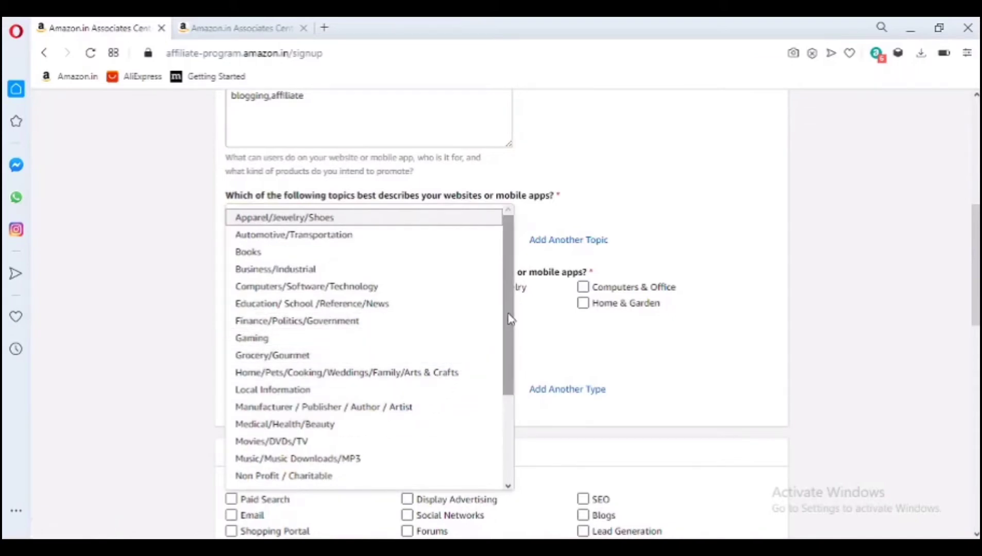
pyautogui.moveTo(510, 320); pyautogui.dragTo(512, 402)
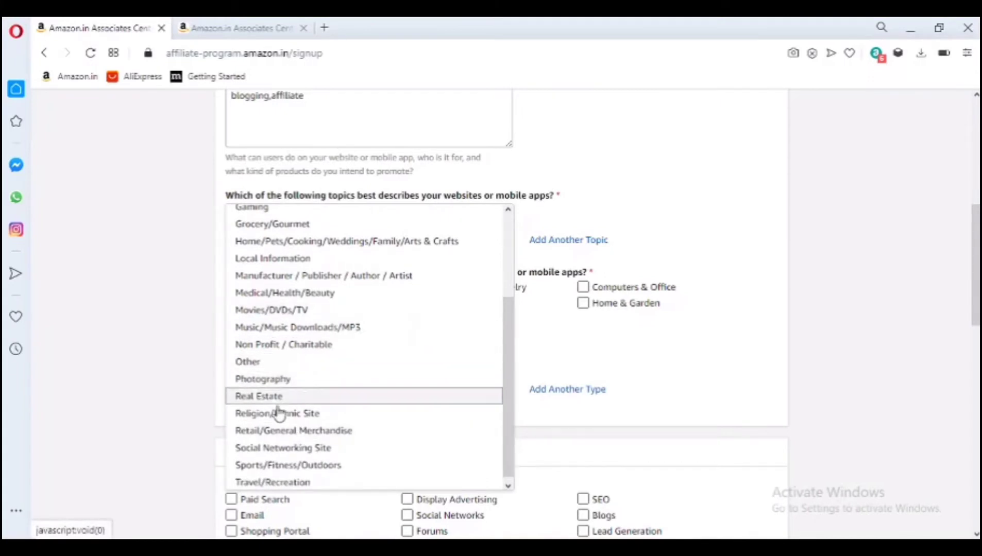
pyautogui.click(284, 381)
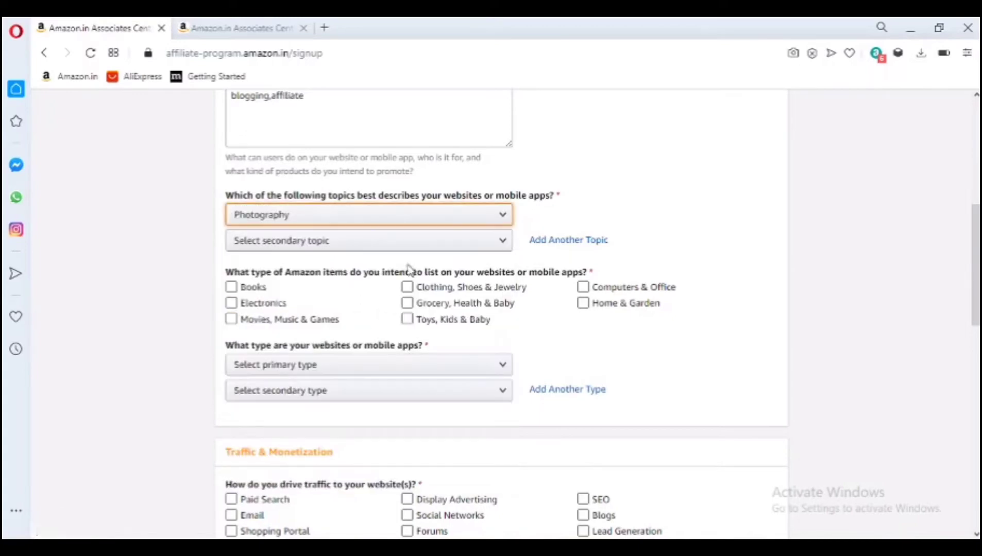
pyautogui.click(418, 249)
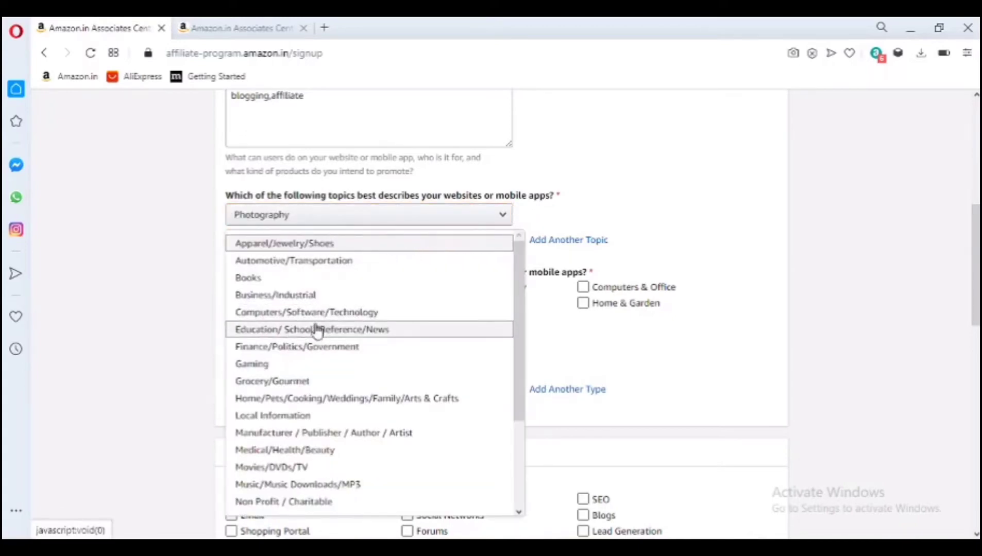
pyautogui.click(350, 316)
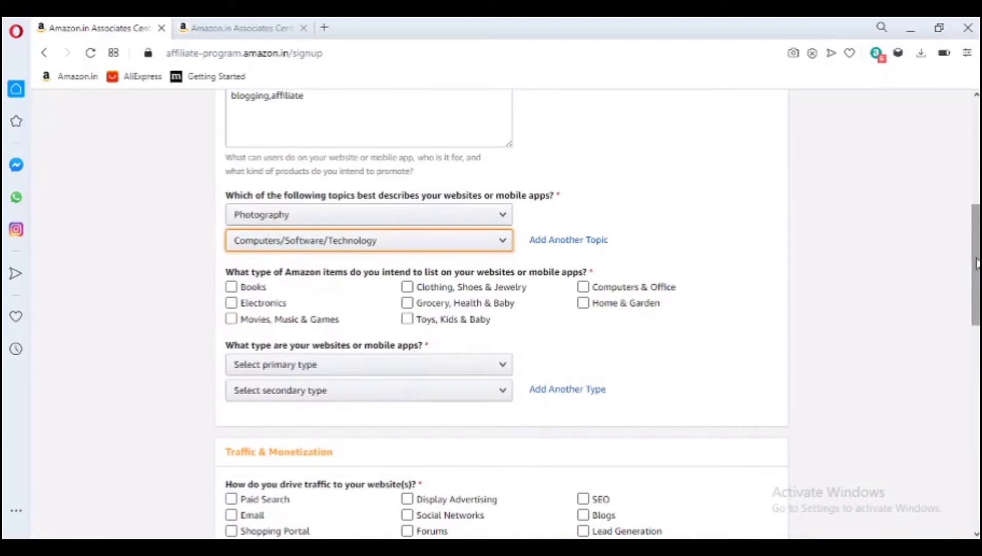
pyautogui.scroll(-1, 465, 237)
# Settle the intended item types on Electronics and Computers & Office.
pyautogui.click(248, 242)
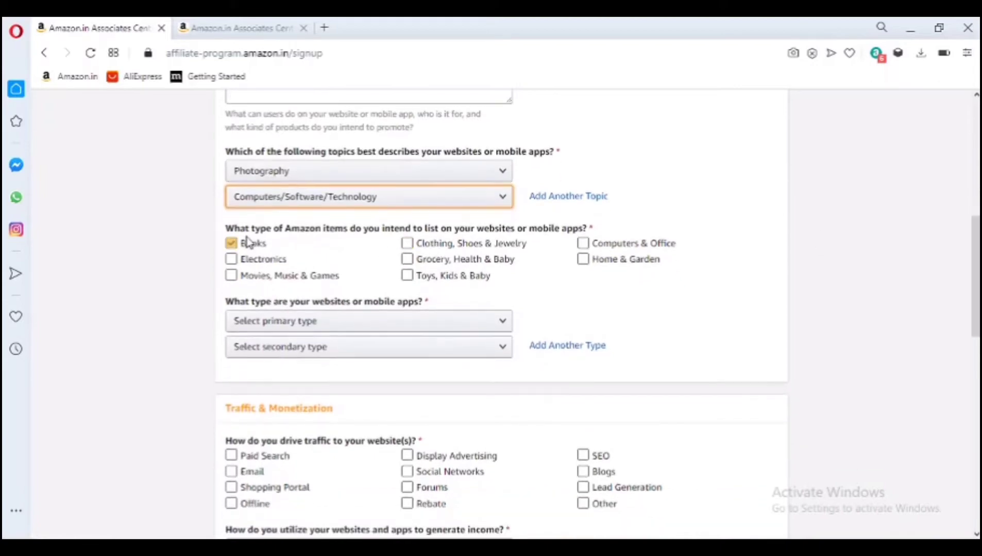
pyautogui.click(249, 242)
pyautogui.click(435, 242)
pyautogui.click(473, 242)
pyautogui.click(312, 245)
pyautogui.click(314, 250)
pyautogui.click(495, 261)
pyautogui.click(346, 264)
pyautogui.click(252, 278)
pyautogui.click(229, 261)
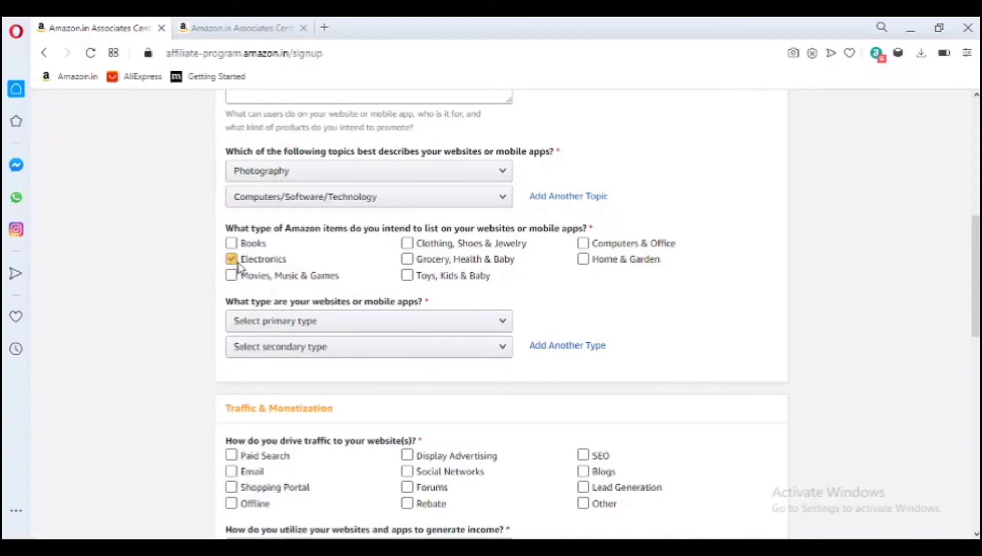
pyautogui.click(478, 275)
pyautogui.click(478, 275)
pyautogui.click(585, 243)
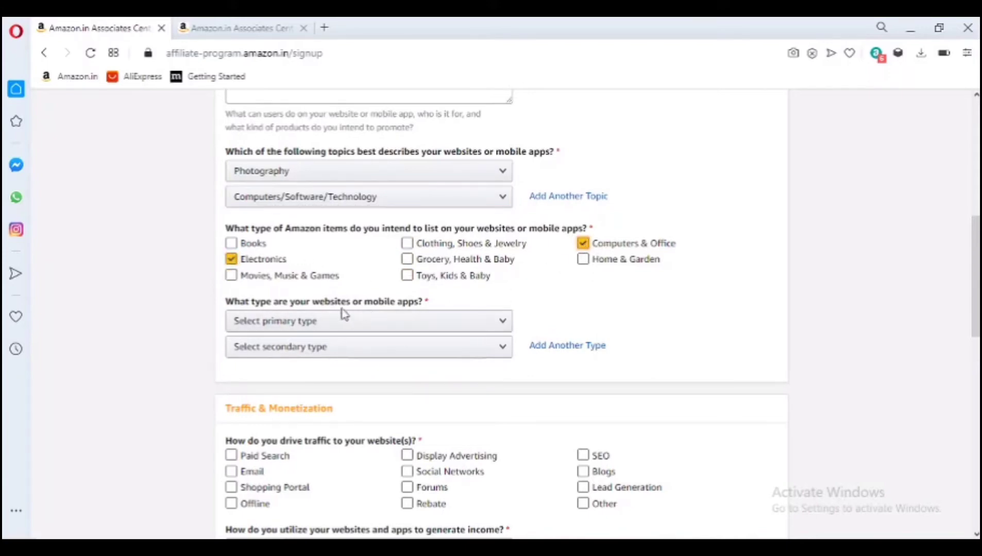
# Set the primary website type to Blog and the secondary type to Other.
pyautogui.click(360, 325)
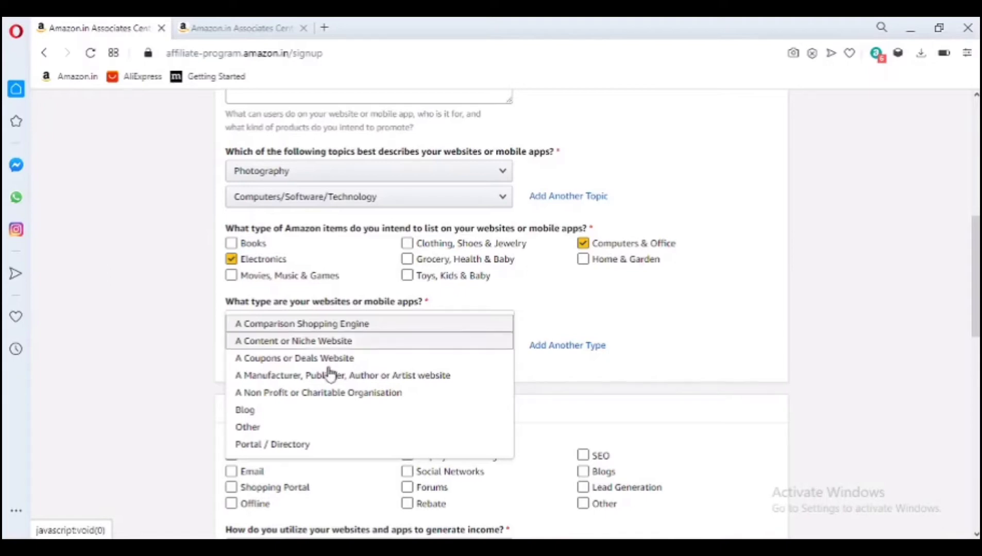
pyautogui.click(280, 411)
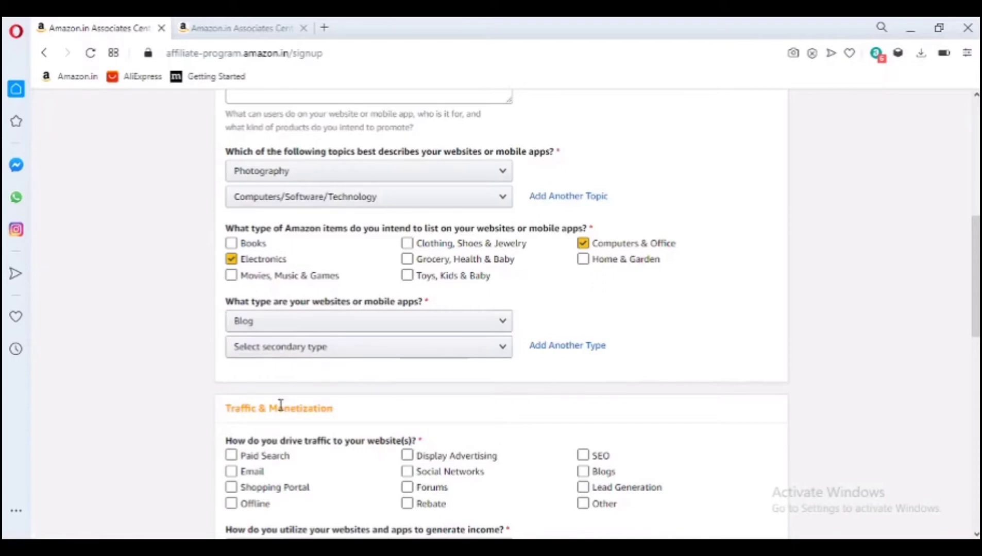
pyautogui.click(348, 355)
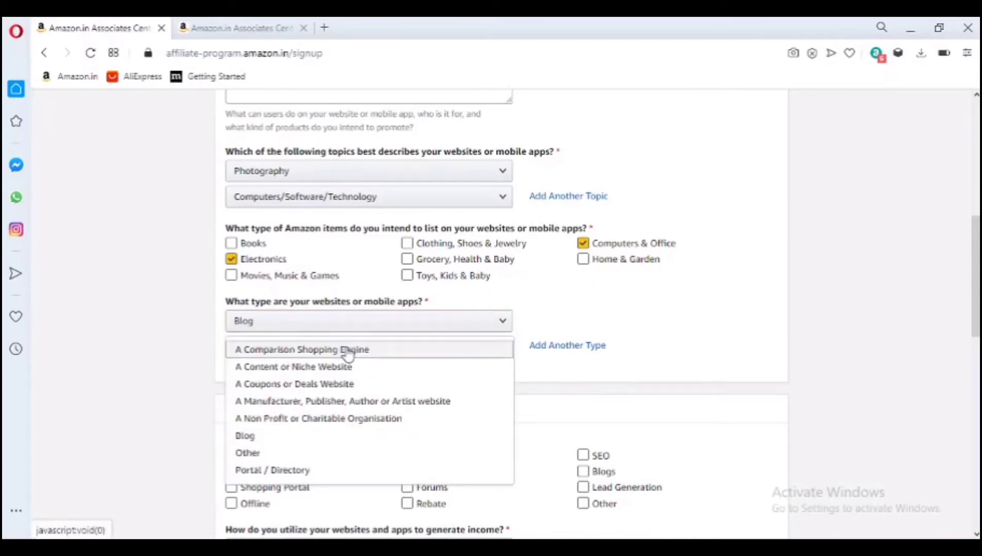
pyautogui.click(327, 456)
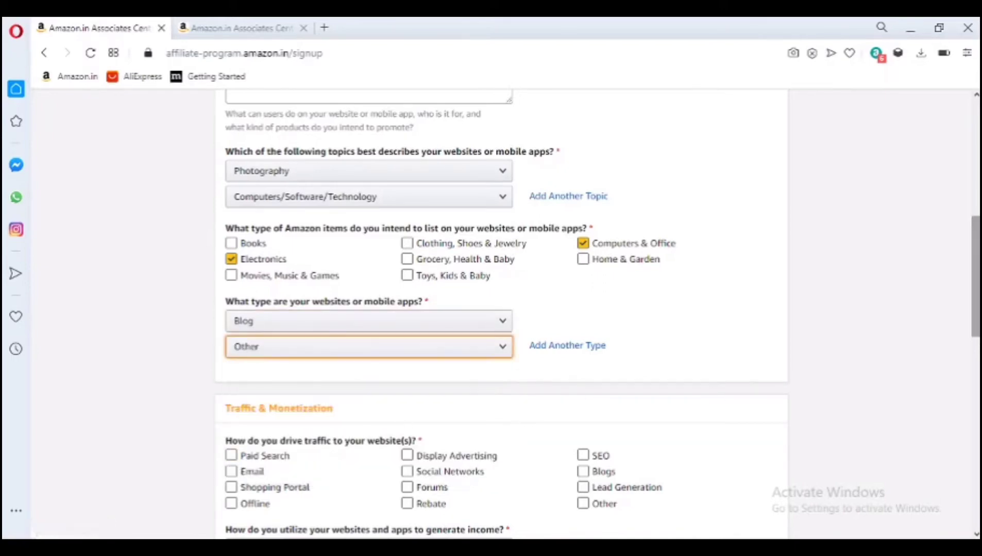
pyautogui.moveTo(976, 279); pyautogui.dragTo(975, 330)
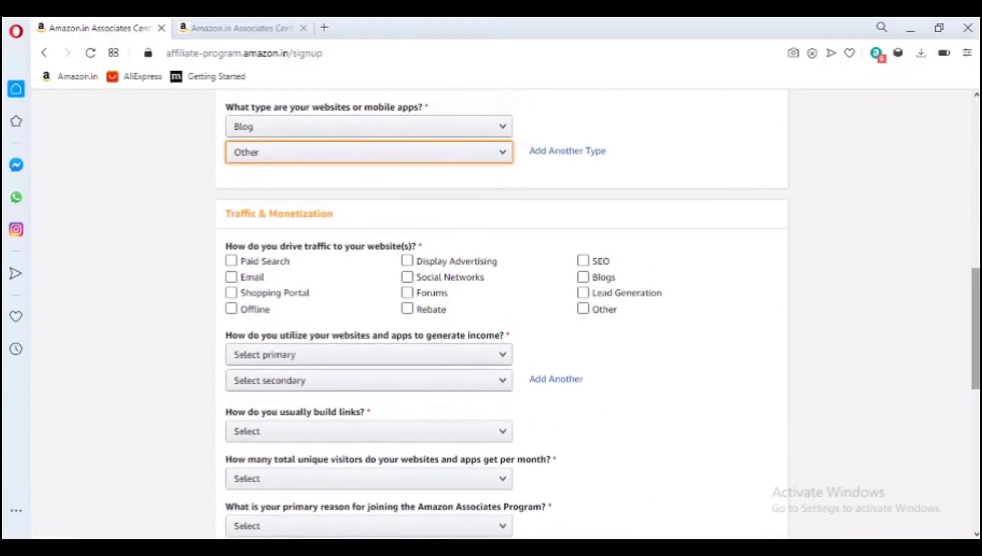
# Mark SEO and Blogs as the site's traffic sources.
pyautogui.click(341, 293)
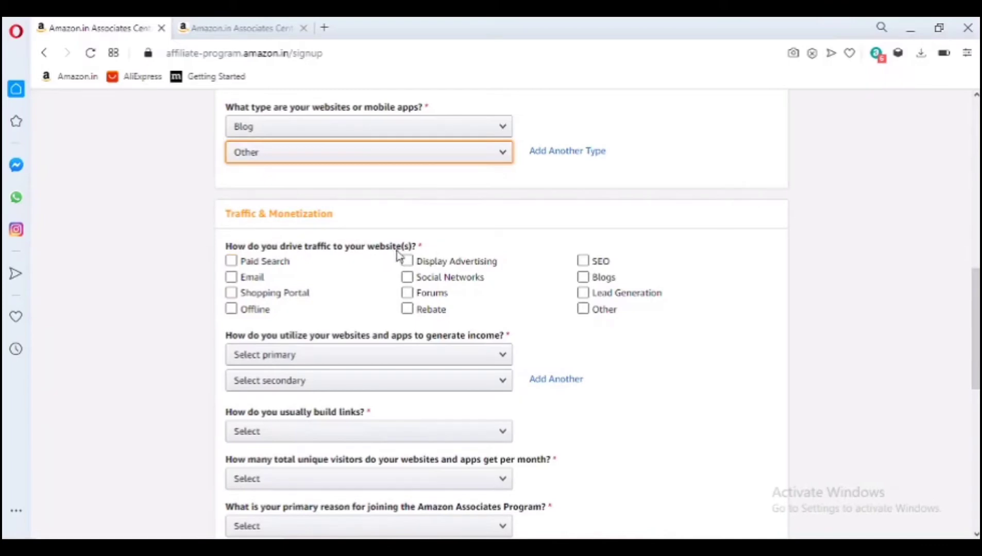
pyautogui.click(232, 264)
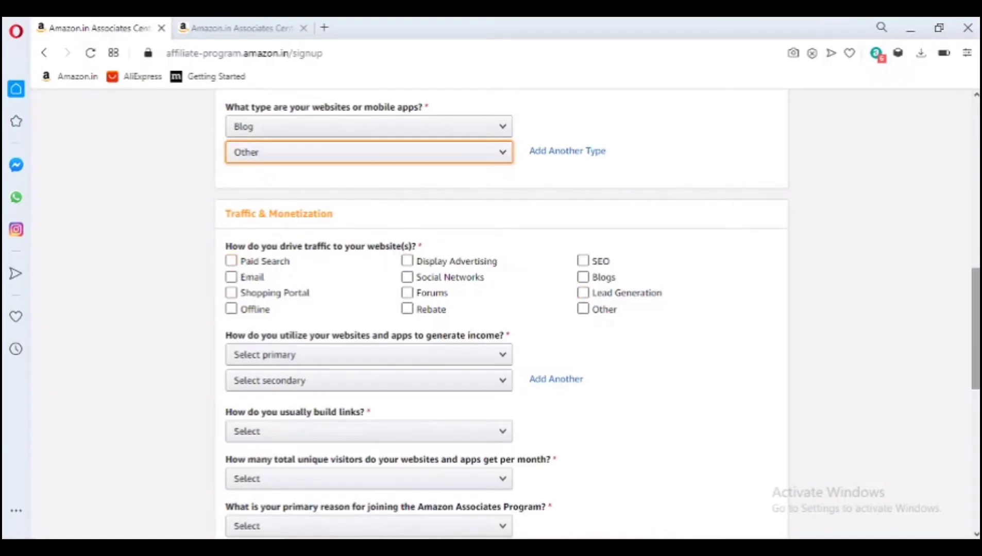
pyautogui.scroll(-1, 722, 283)
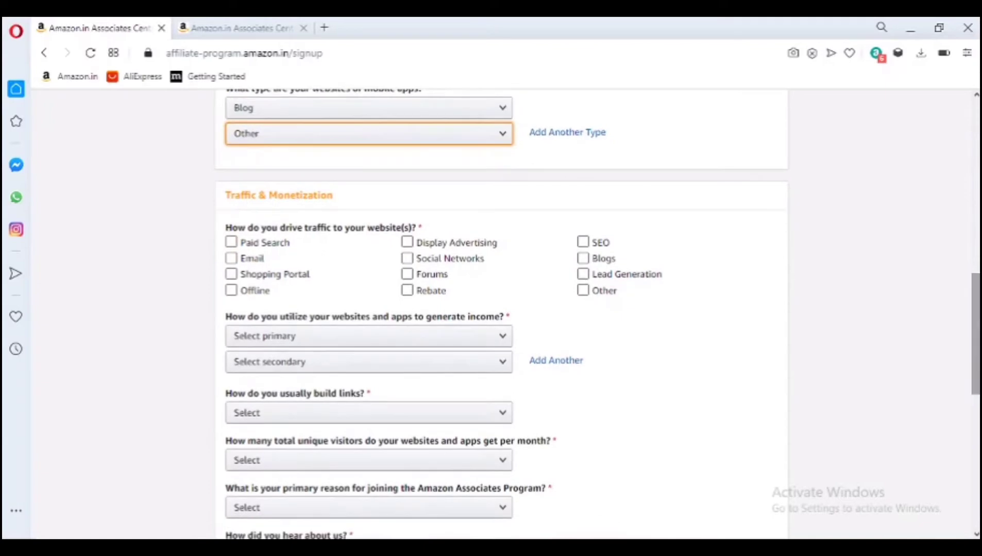
pyautogui.click(584, 243)
pyautogui.click(584, 259)
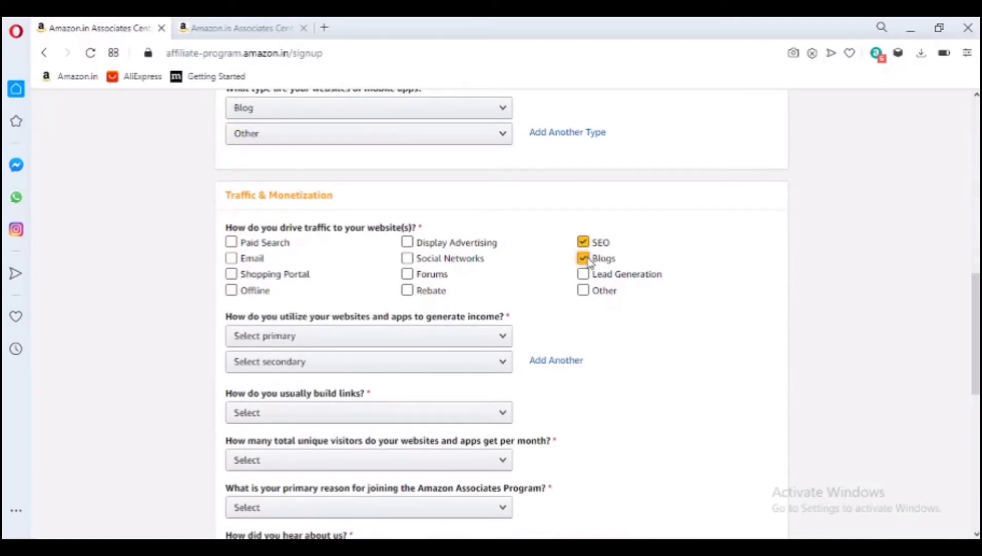
pyautogui.scroll(-2, 939, 309)
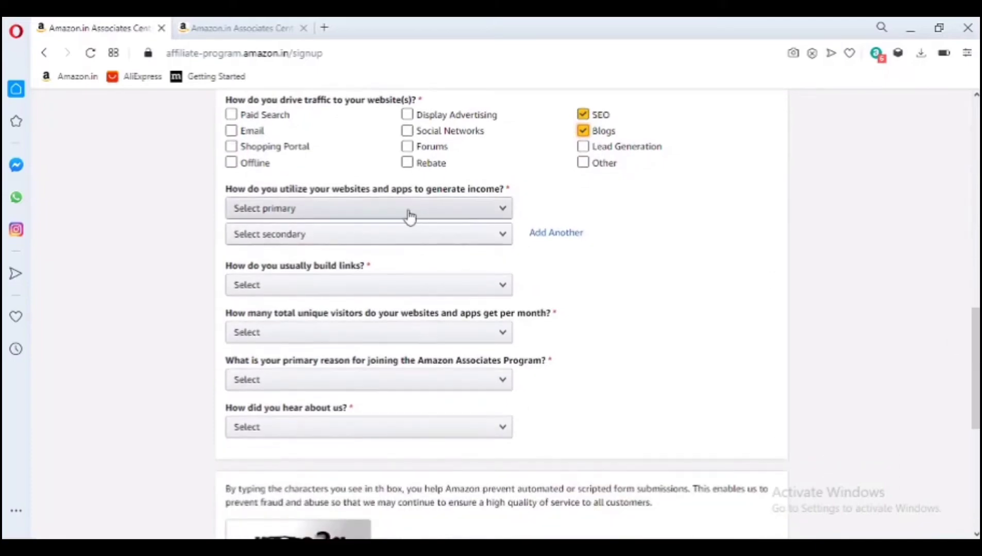
# Set income to E-commerce/Online Retail and 3rd Party Affiliate Networks, and links via HTML Editor.
pyautogui.click(398, 210)
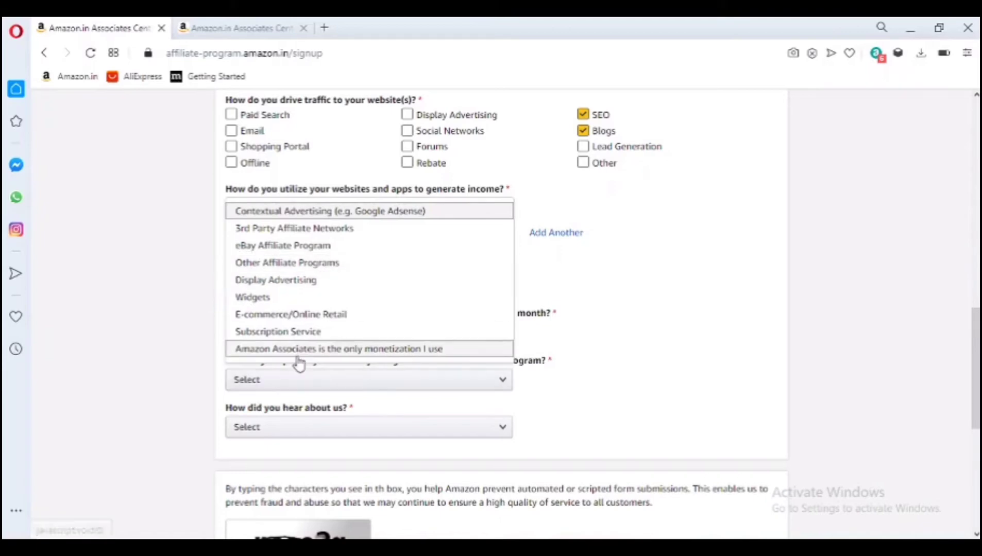
pyautogui.click(282, 318)
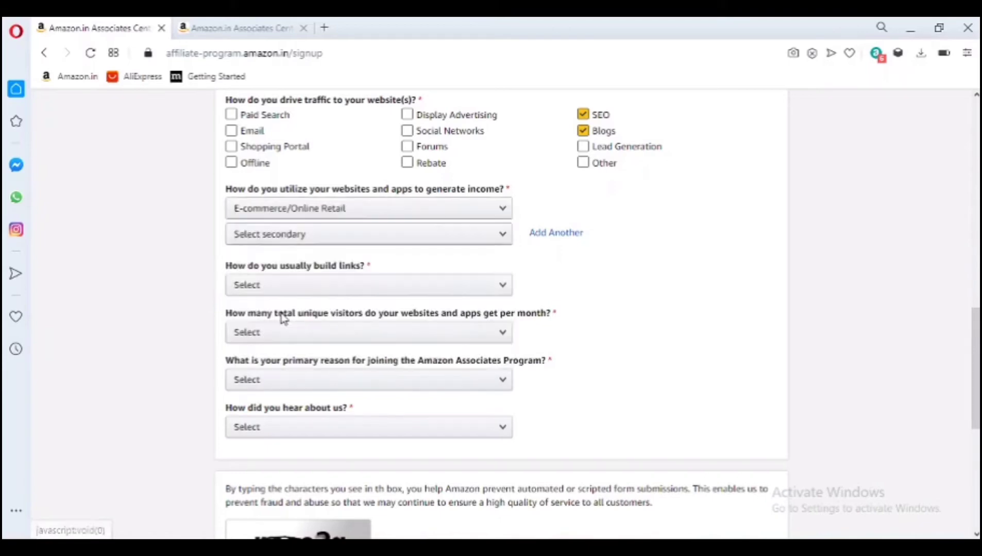
pyautogui.click(349, 213)
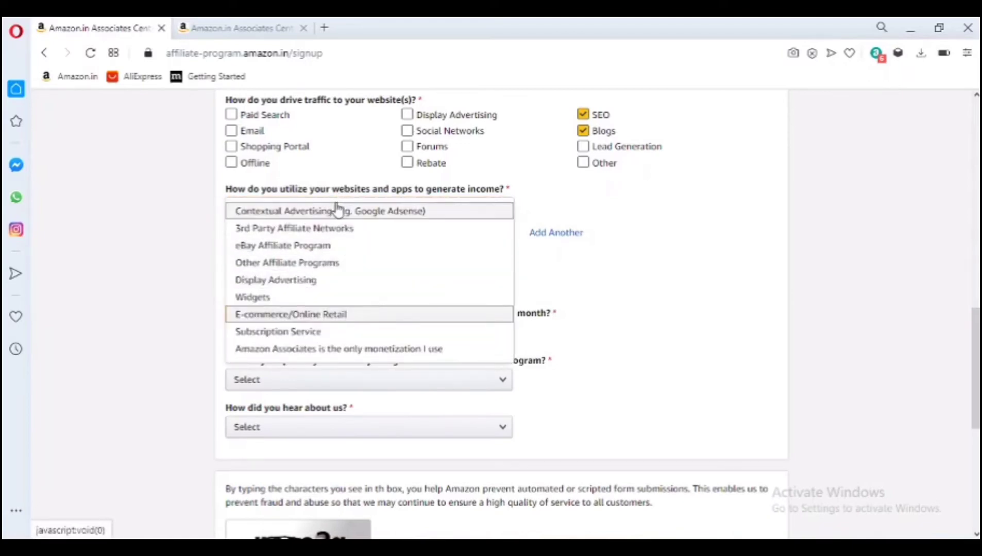
pyautogui.click(636, 208)
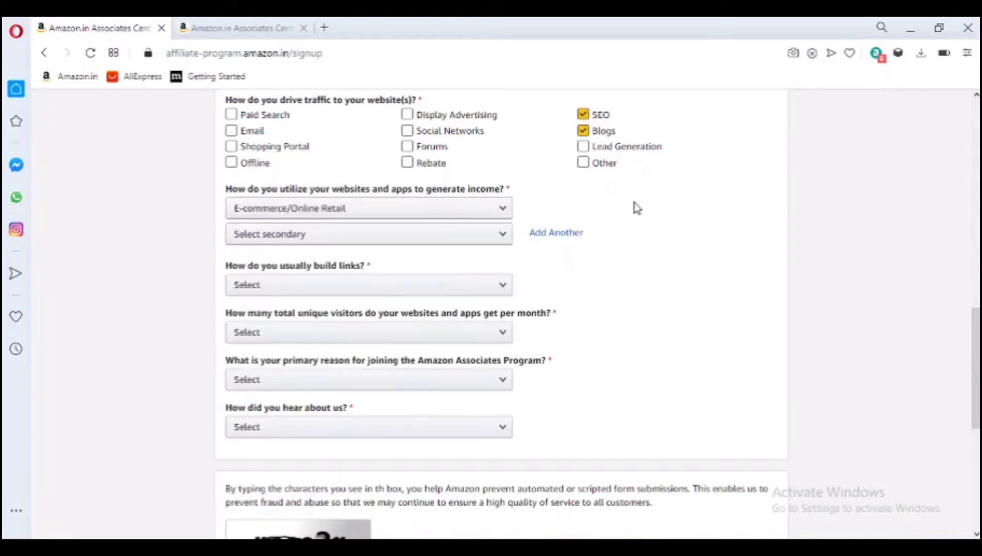
pyautogui.click(416, 232)
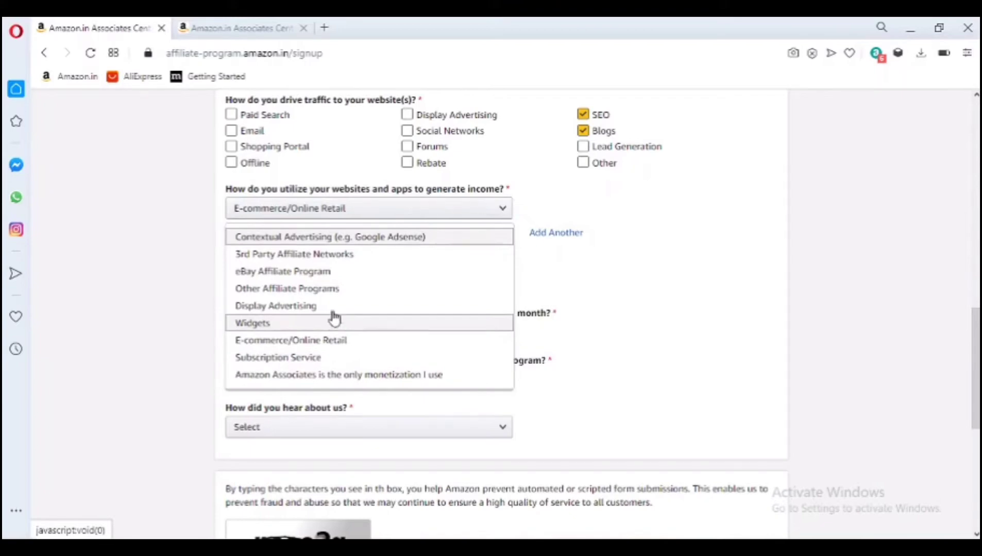
pyautogui.click(316, 261)
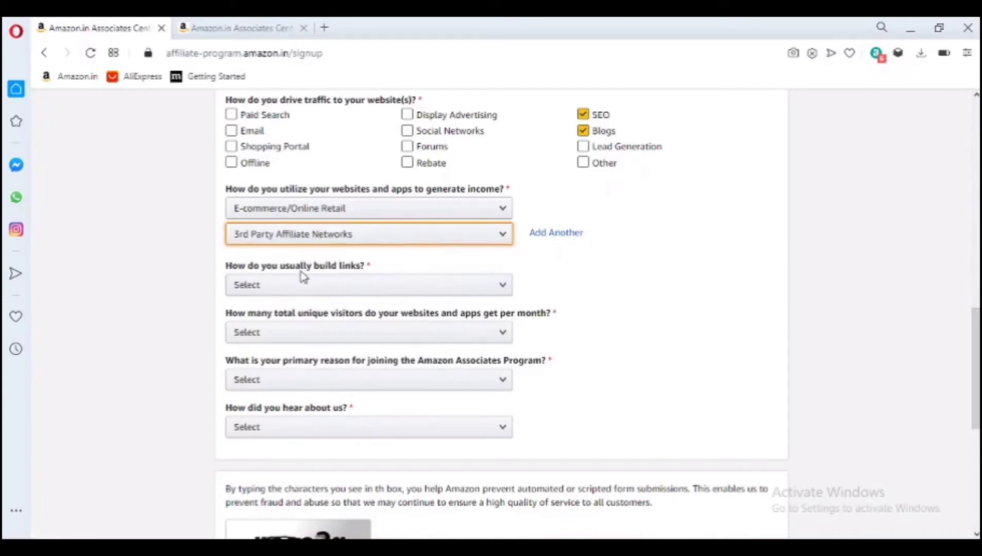
pyautogui.click(339, 296)
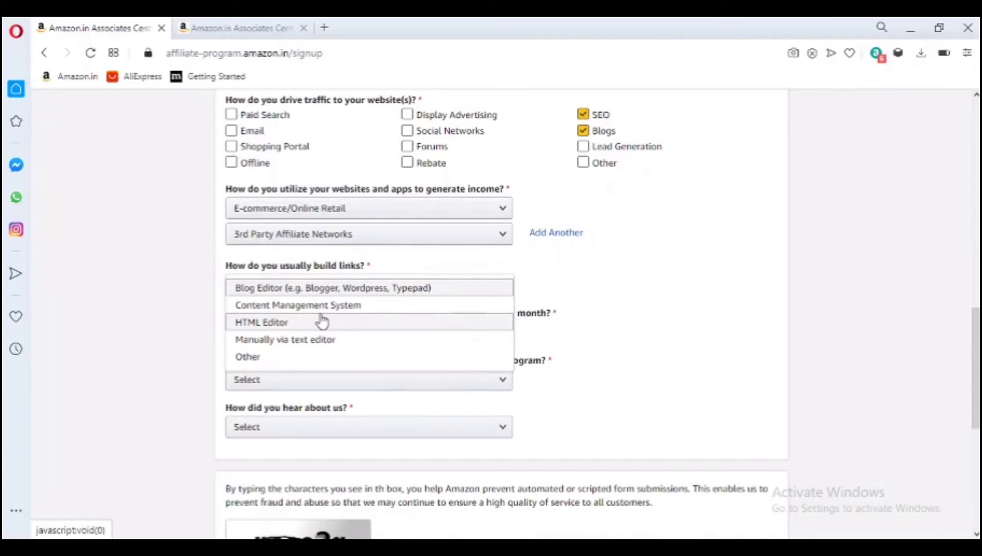
pyautogui.click(277, 325)
# Choose From 501 to 5,000 visitors, Useful Content for my Site, and Online Search.
pyautogui.click(319, 336)
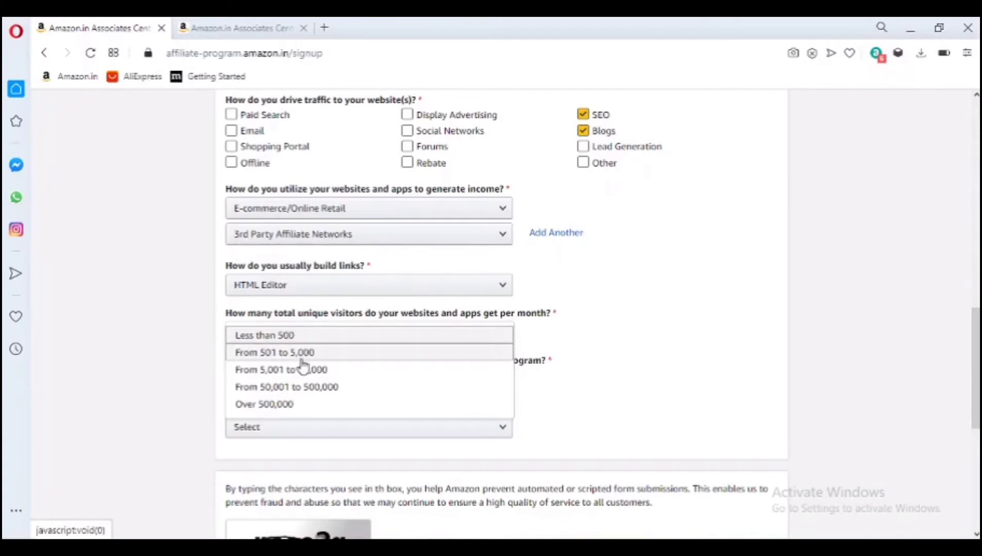
pyautogui.click(305, 354)
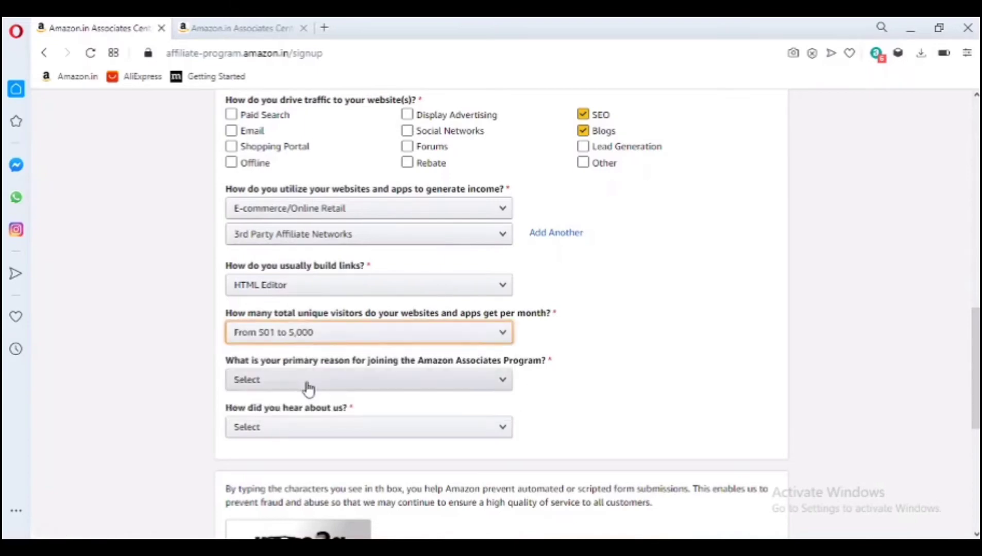
pyautogui.click(308, 387)
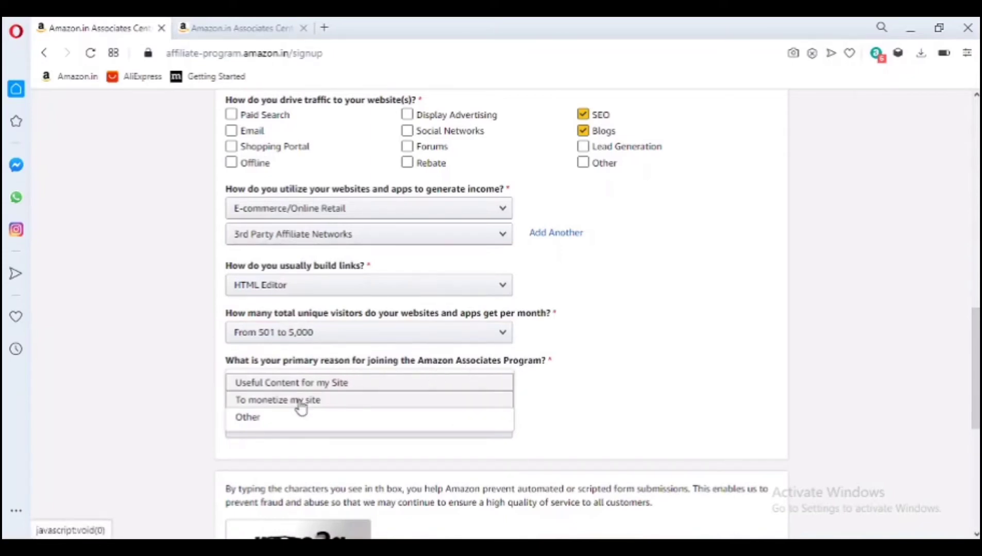
pyautogui.click(335, 390)
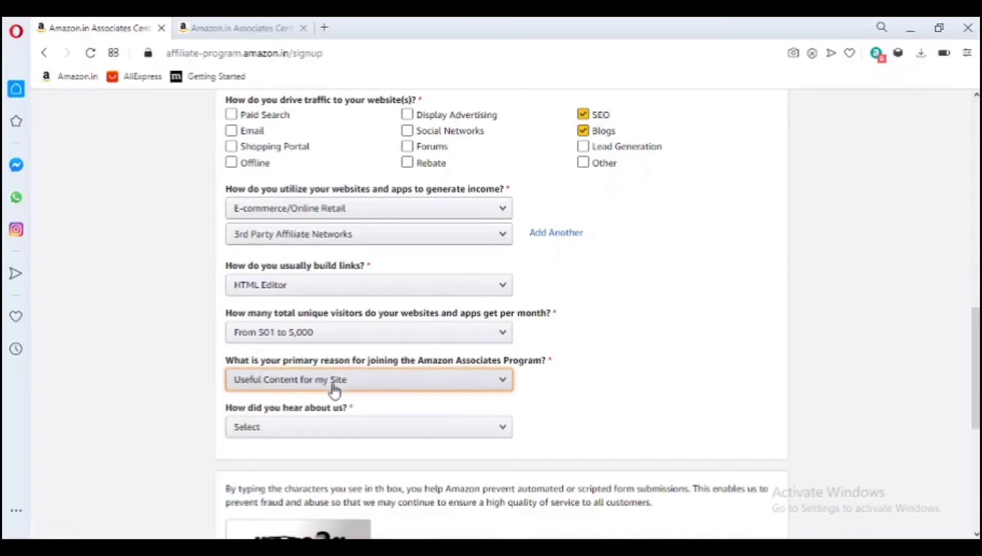
pyautogui.click(318, 436)
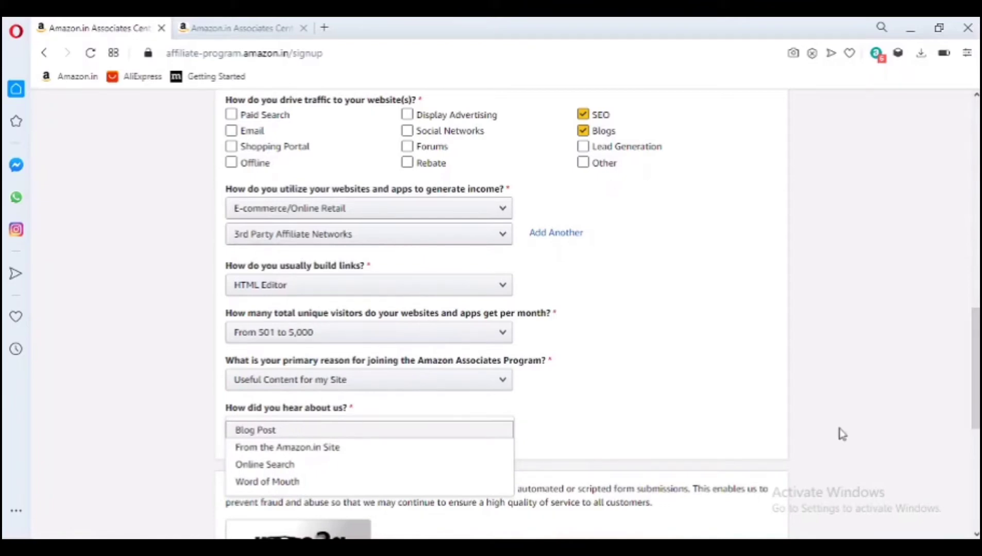
pyautogui.scroll(-2, 975, 391)
pyautogui.scroll(-1, 976, 392)
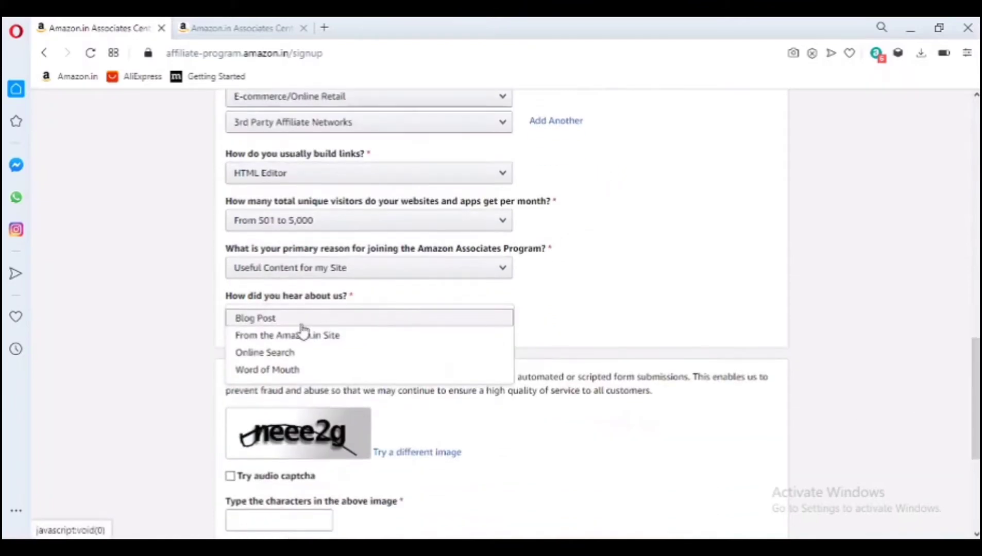
pyautogui.click(258, 354)
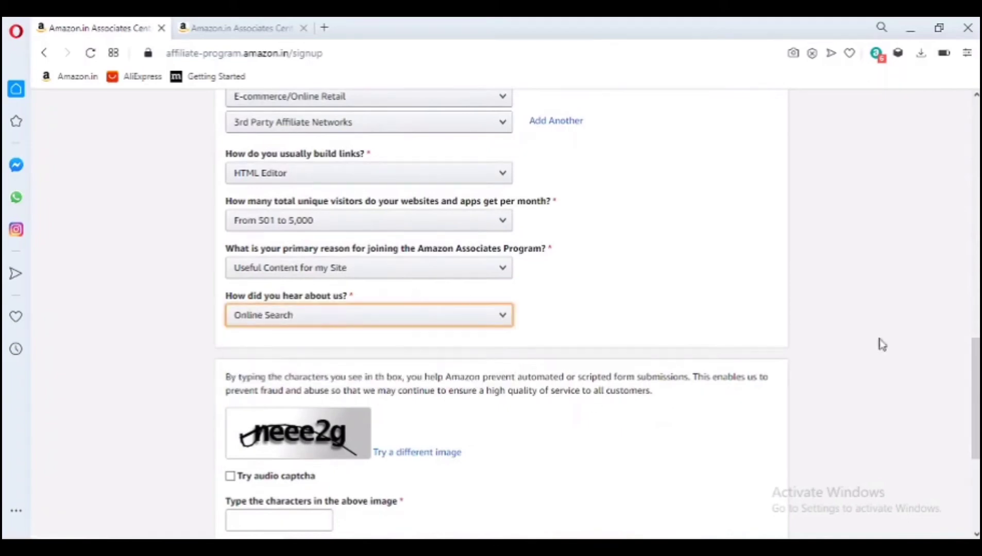
# Enter the captcha characters shown on the signup page.
pyautogui.scroll(-4, 976, 397)
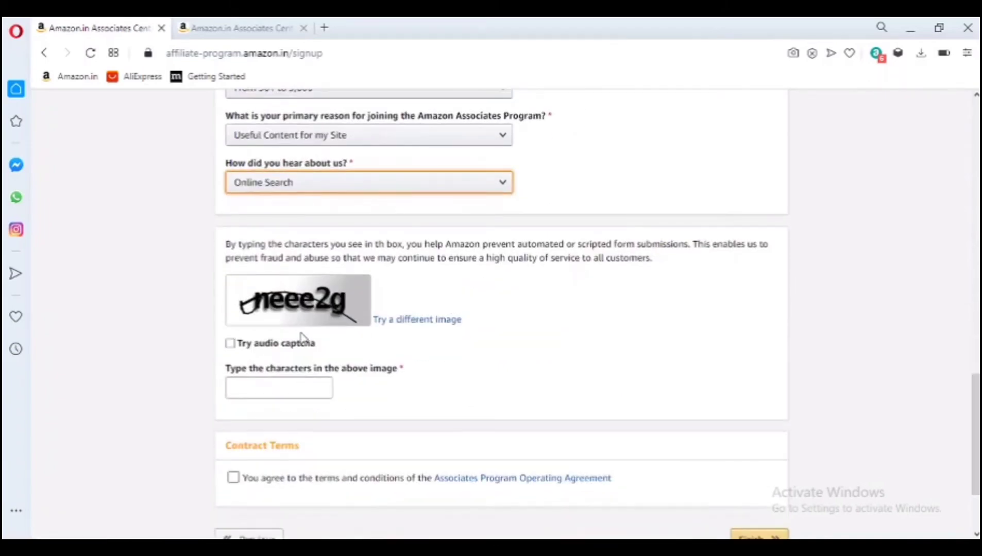
pyautogui.click(275, 384)
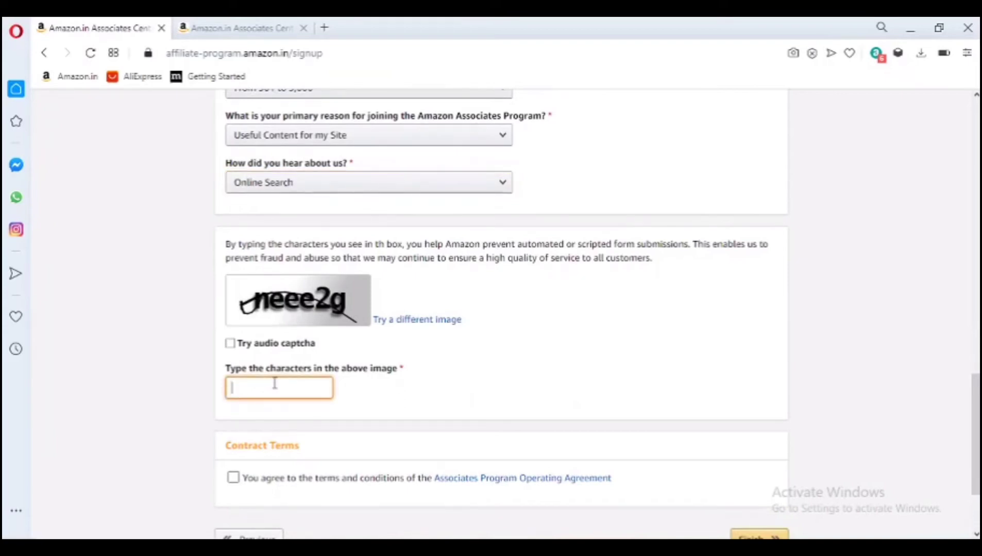
pyautogui.write('neee2g')
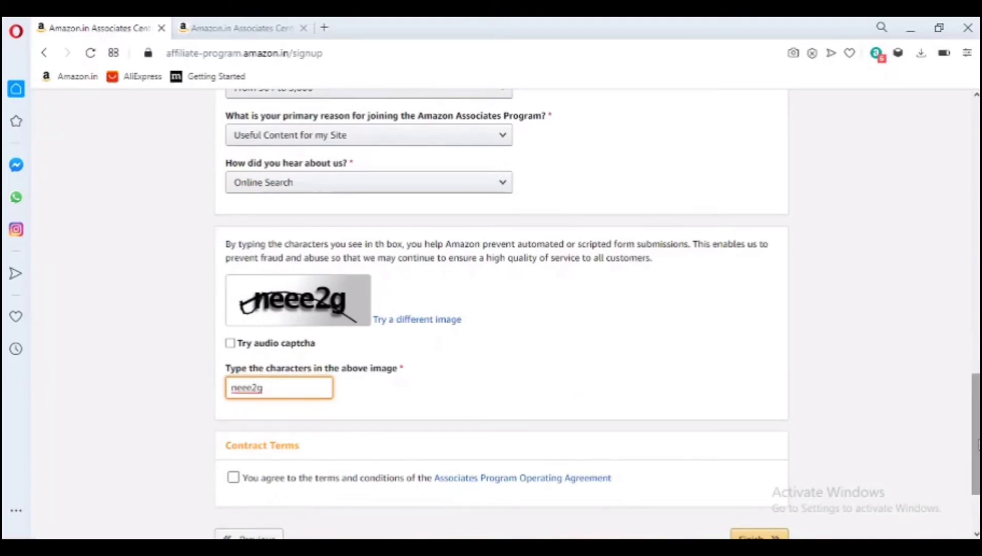
# Accept the Associates Program Operating Agreement and submit the application with Finish.
pyautogui.scroll(-2, 978, 444)
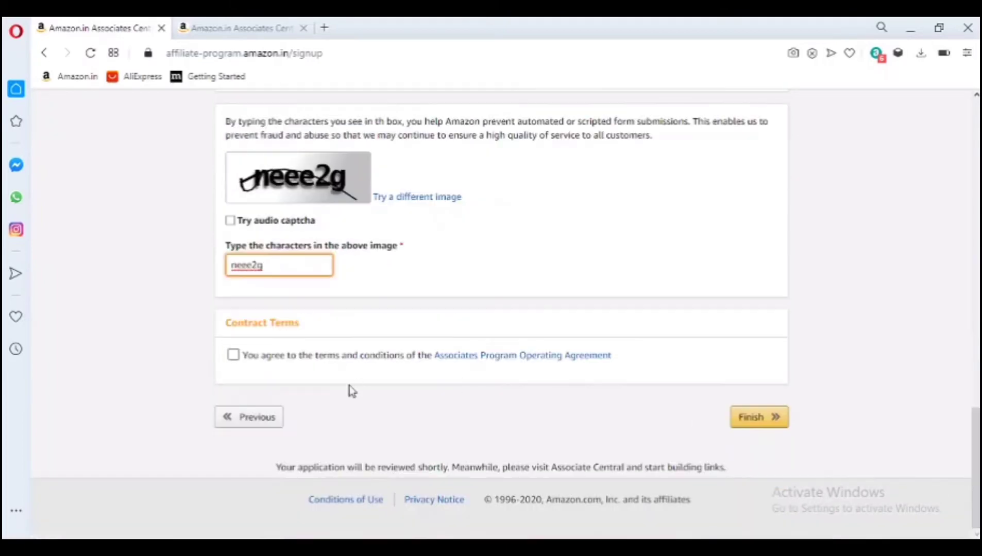
pyautogui.click(233, 356)
pyautogui.click(742, 427)
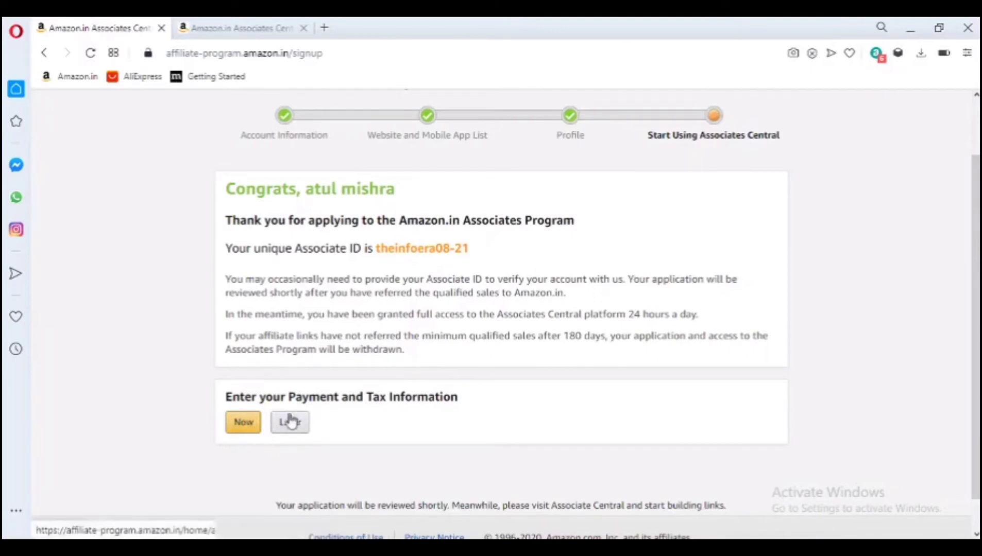
# Choose to enter payment and tax information now and sign in with the account password.
pyautogui.click(252, 431)
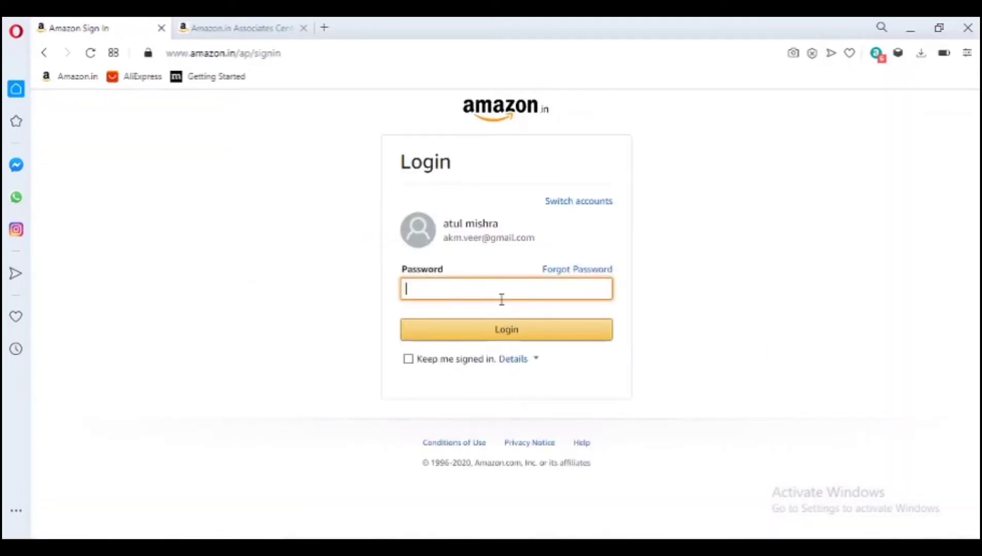
pyautogui.write('********')
pyautogui.click(502, 330)
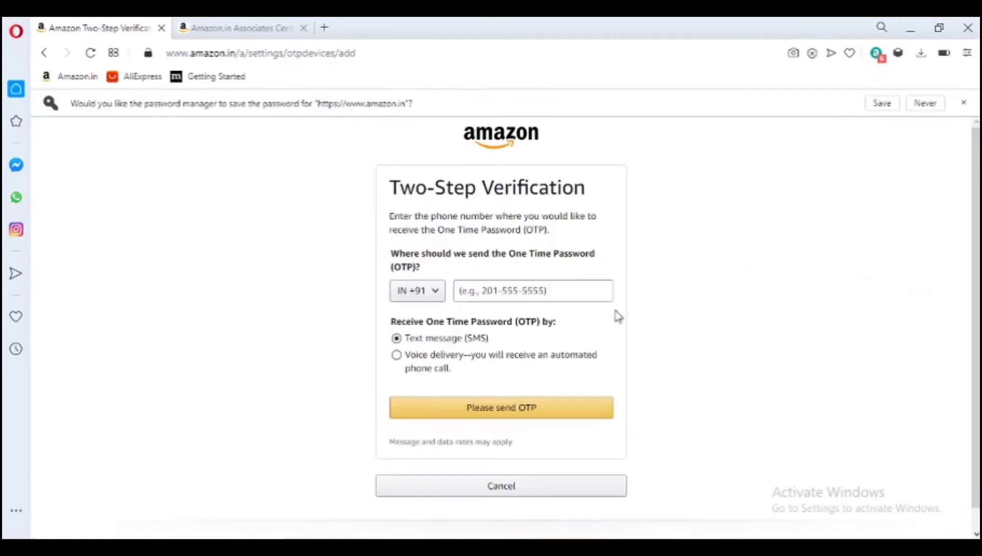
# Enter a verification phone number, request an OTP, then go back to change the number.
pyautogui.click(572, 289)
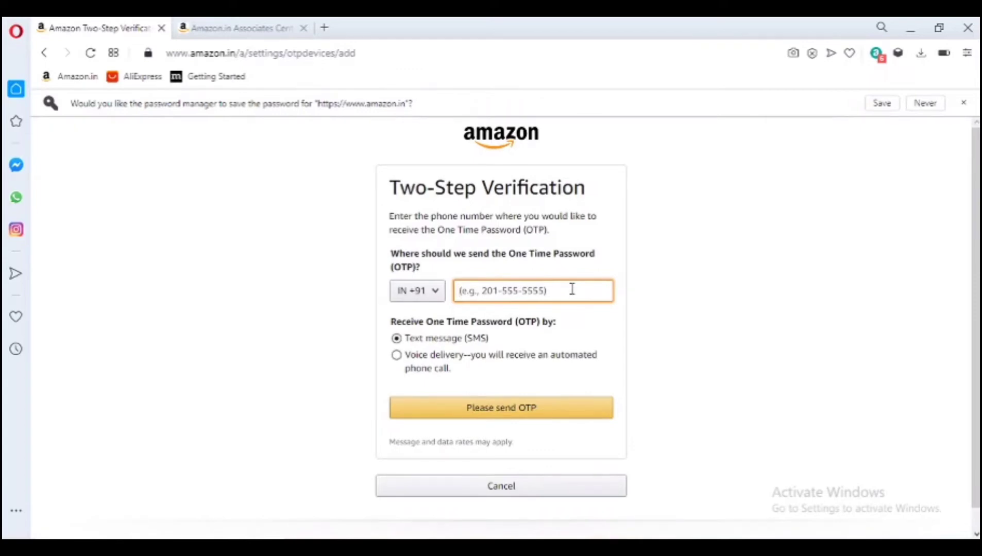
pyautogui.write('2')
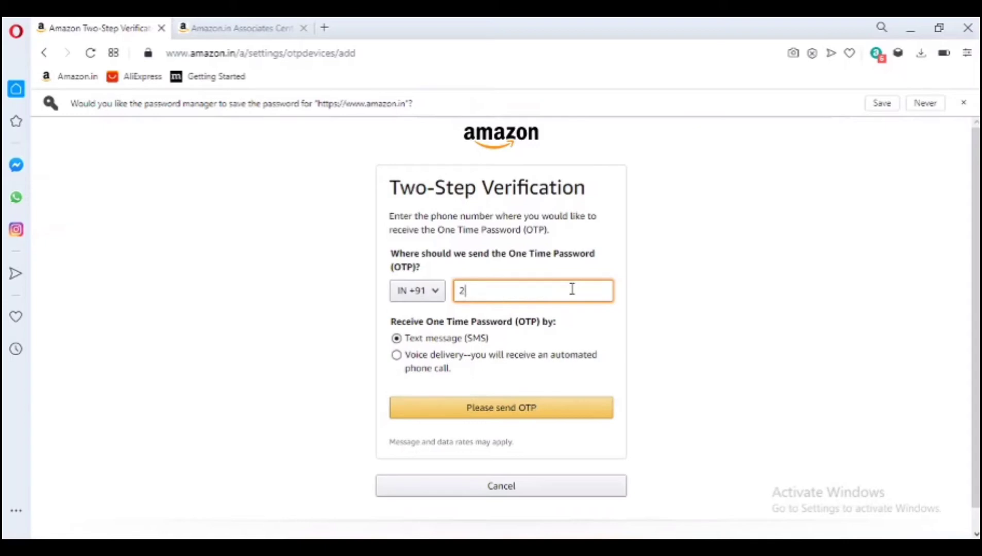
pyautogui.press('BackSpace')
pyautogui.write('53')
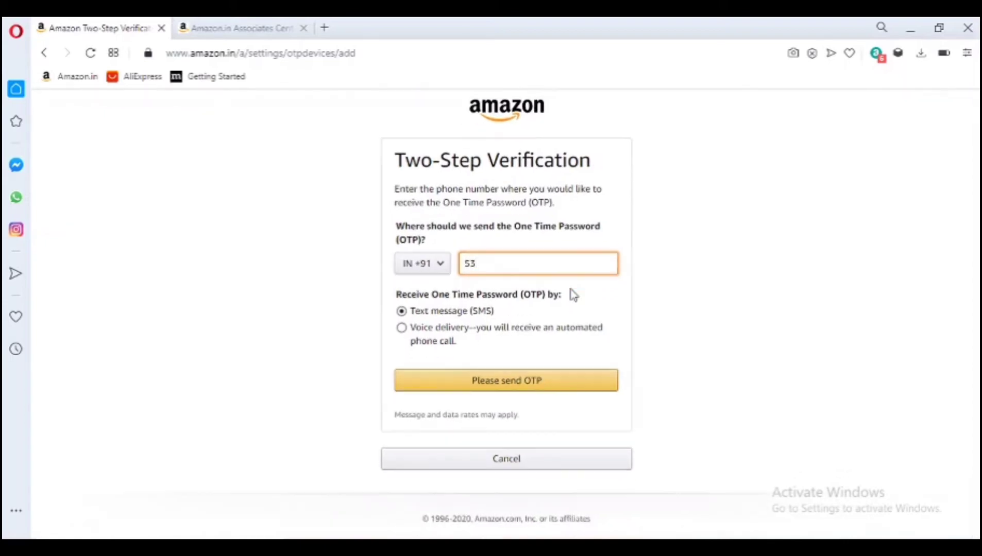
pyautogui.write('7607')
pyautogui.click(539, 384)
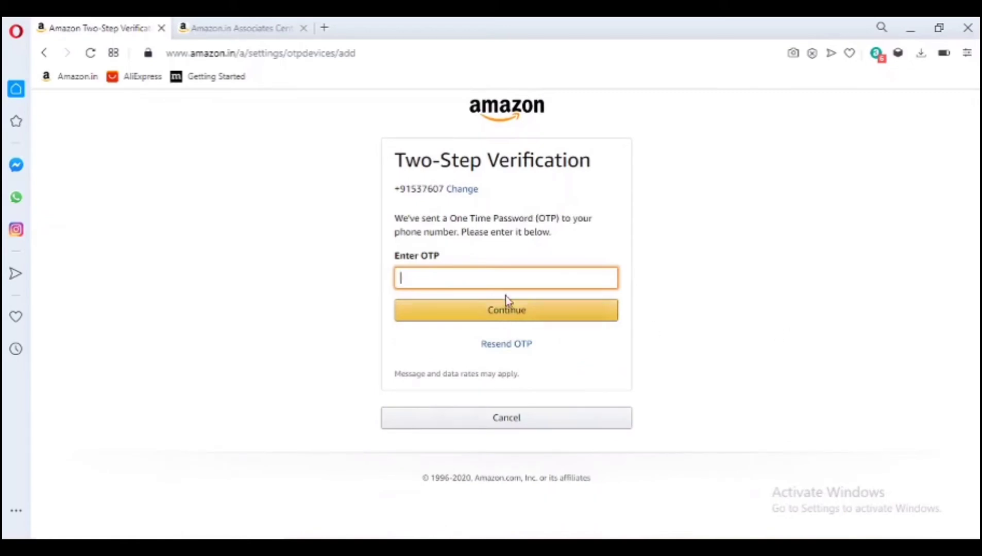
pyautogui.click(510, 346)
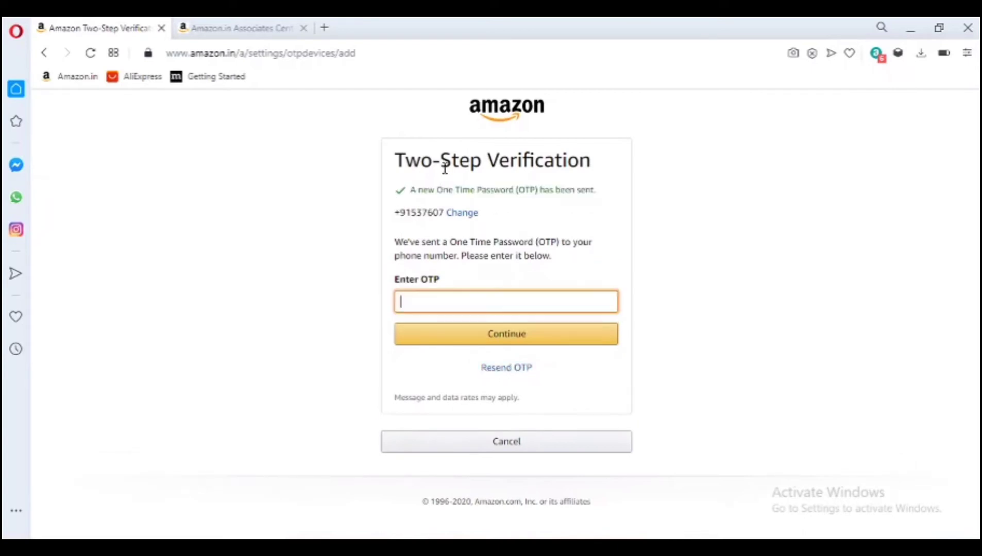
pyautogui.click(462, 214)
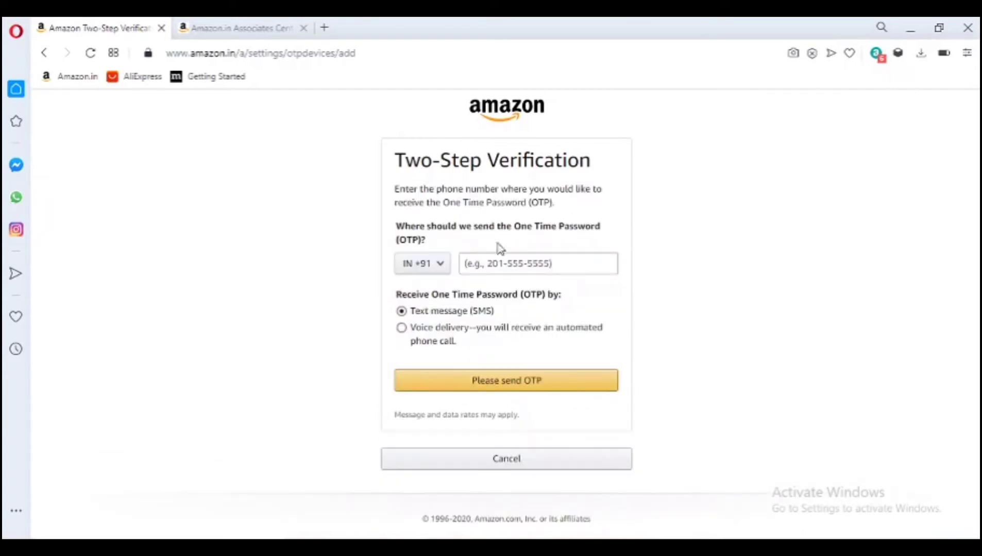
# Enter the corrected phone number, send the OTP, and submit the received code.
pyautogui.click(559, 266)
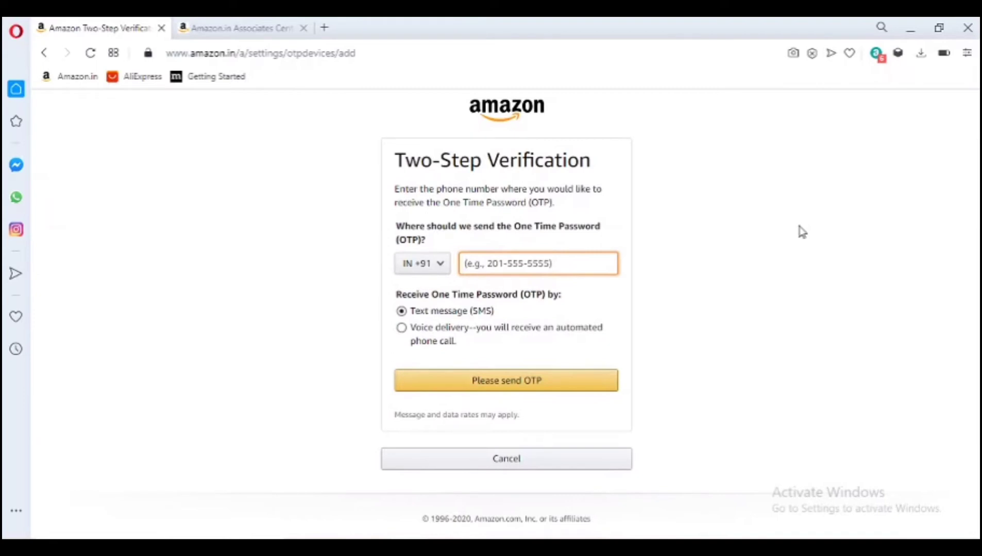
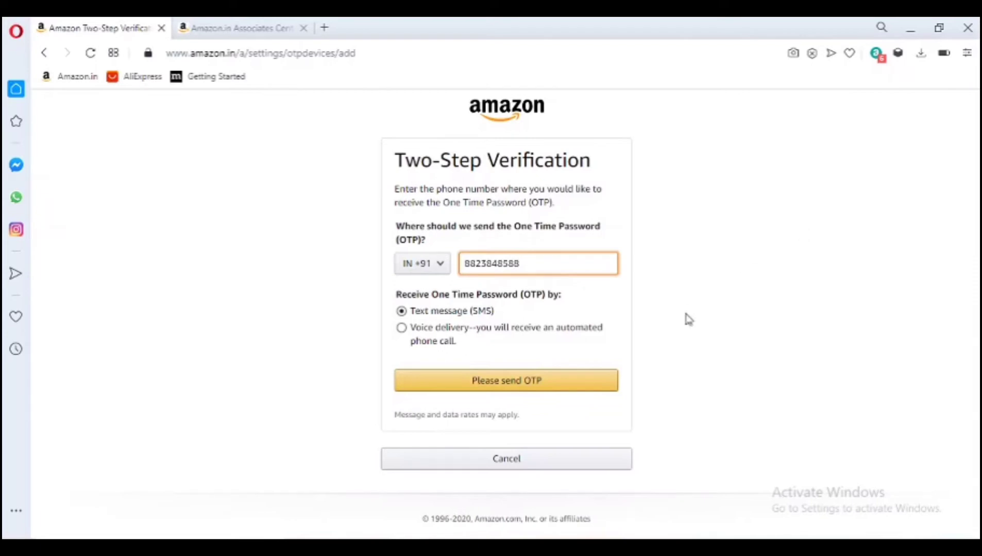
pyautogui.click(537, 382)
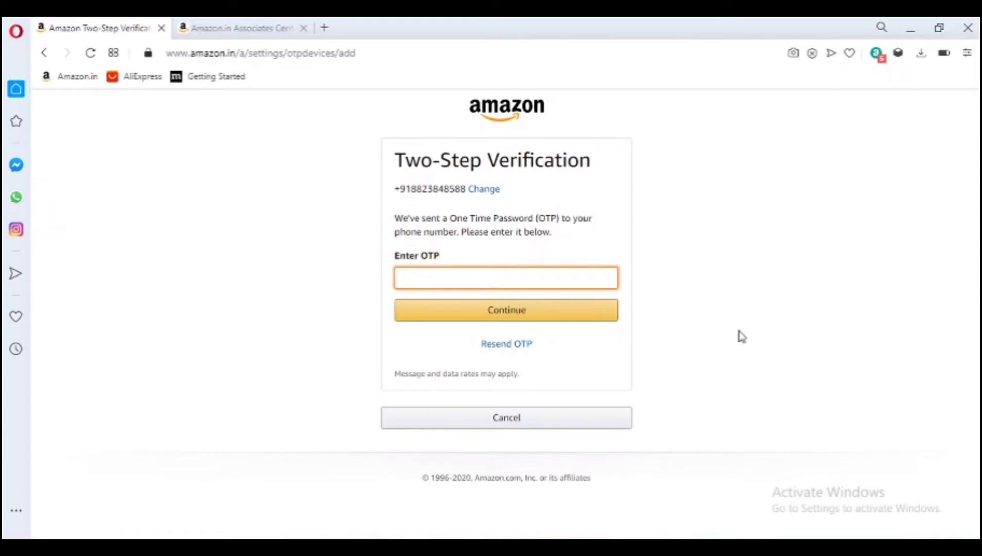
pyautogui.click(600, 322)
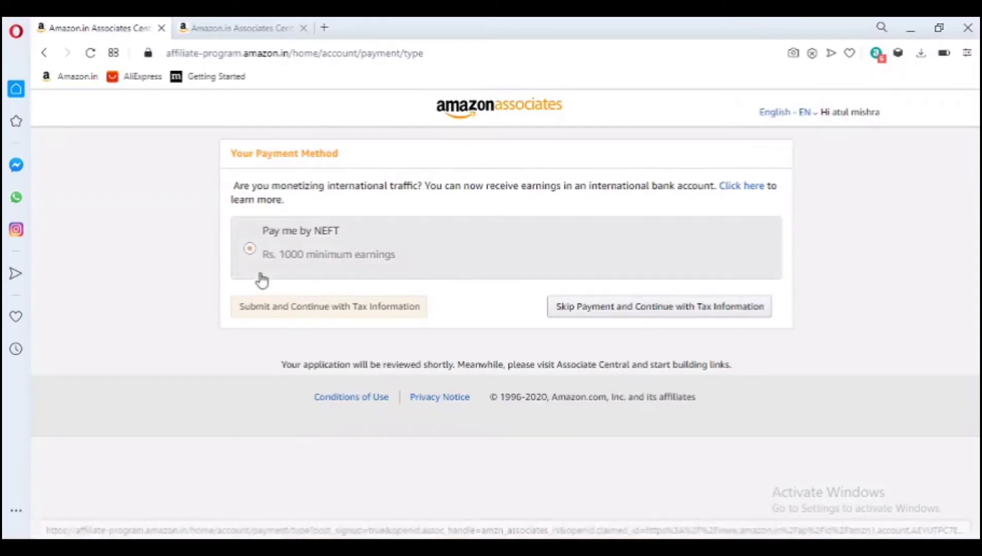
# Select Pay me by NEFT, look over the empty bank fields, then switch to Associates Central.
pyautogui.click(251, 252)
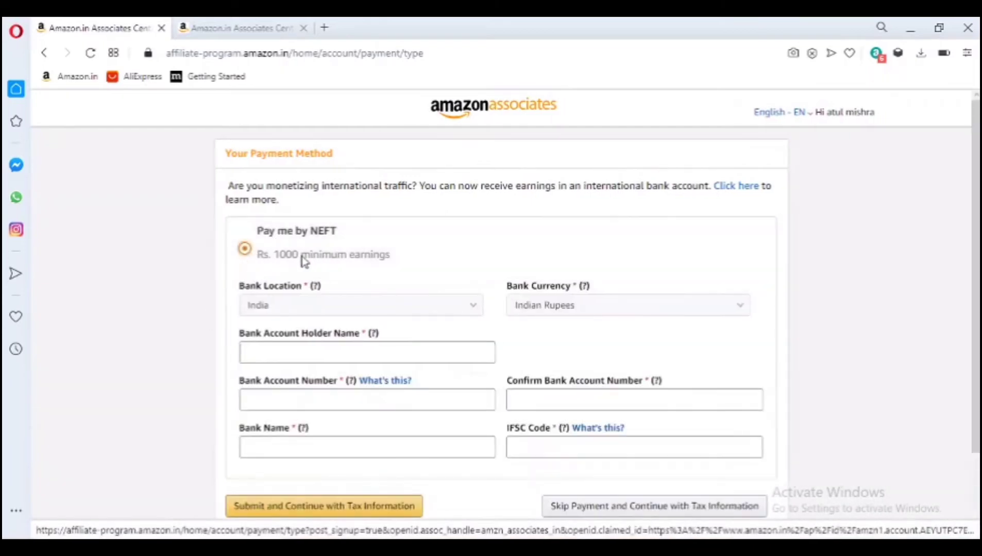
pyautogui.scroll(-1, 302, 258)
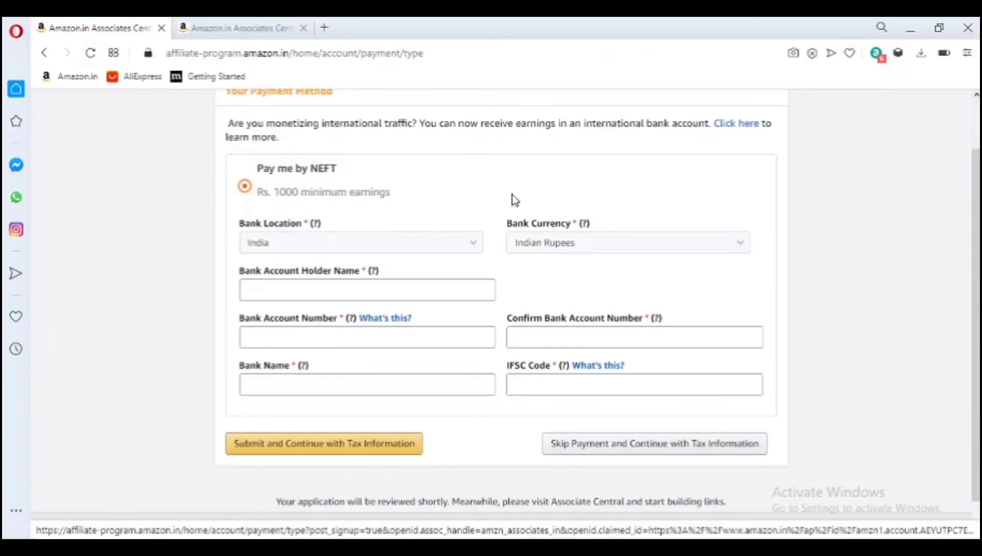
pyautogui.scroll(1, 561, 195)
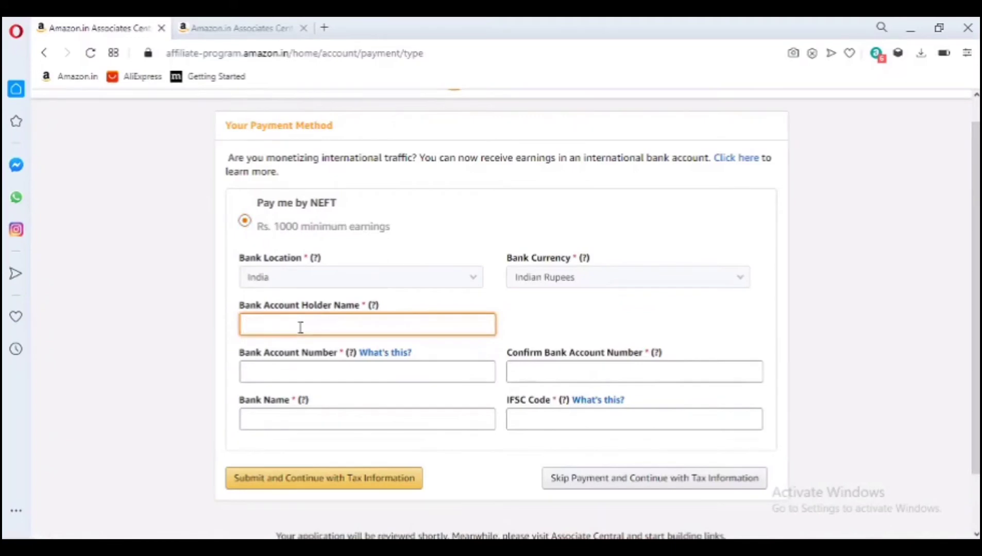
pyautogui.click(300, 372)
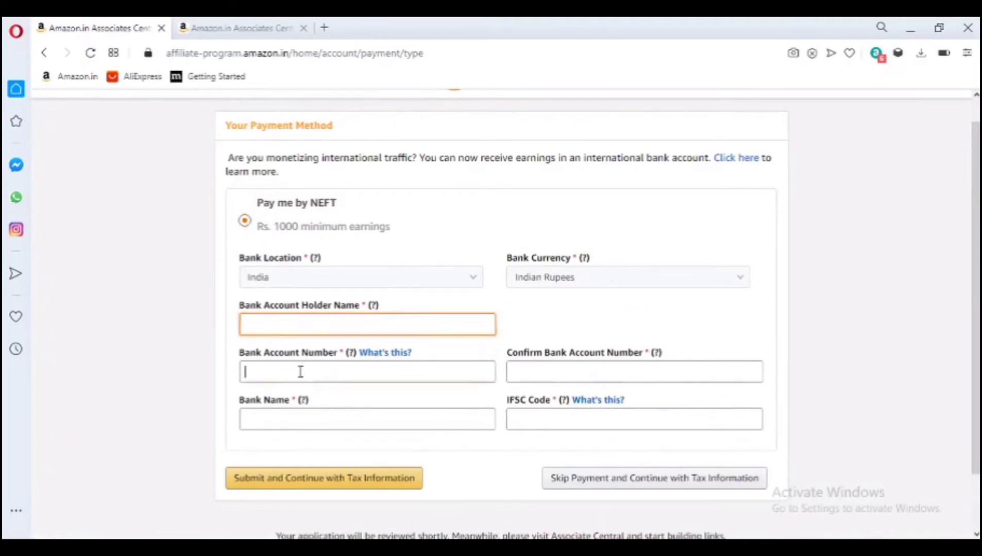
pyautogui.click(308, 417)
pyautogui.click(567, 413)
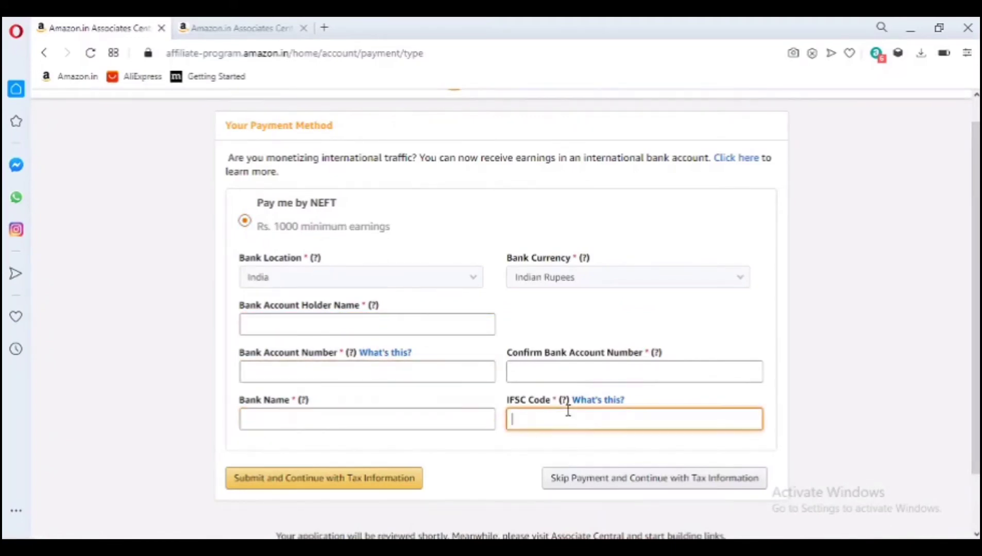
pyautogui.click(574, 368)
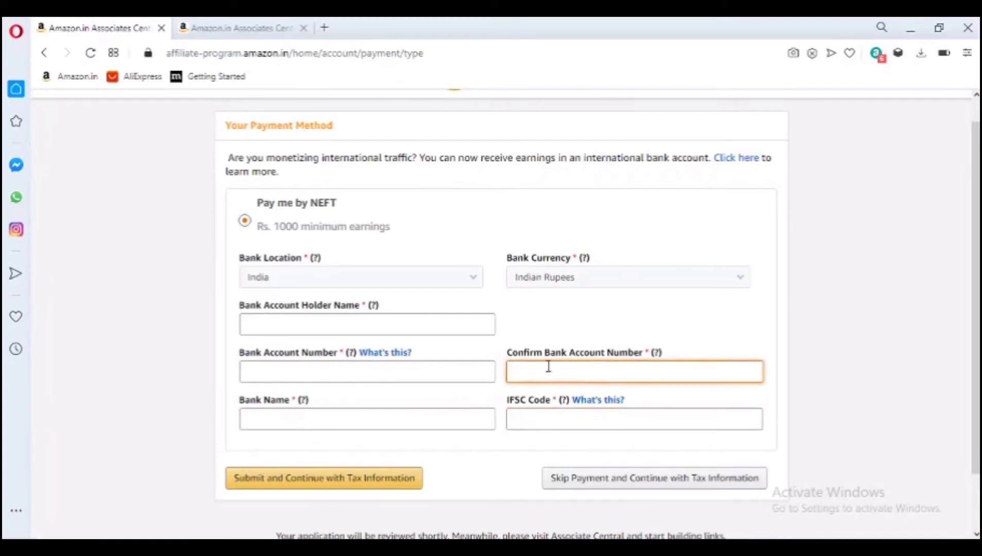
pyautogui.scroll(-2, 495, 412)
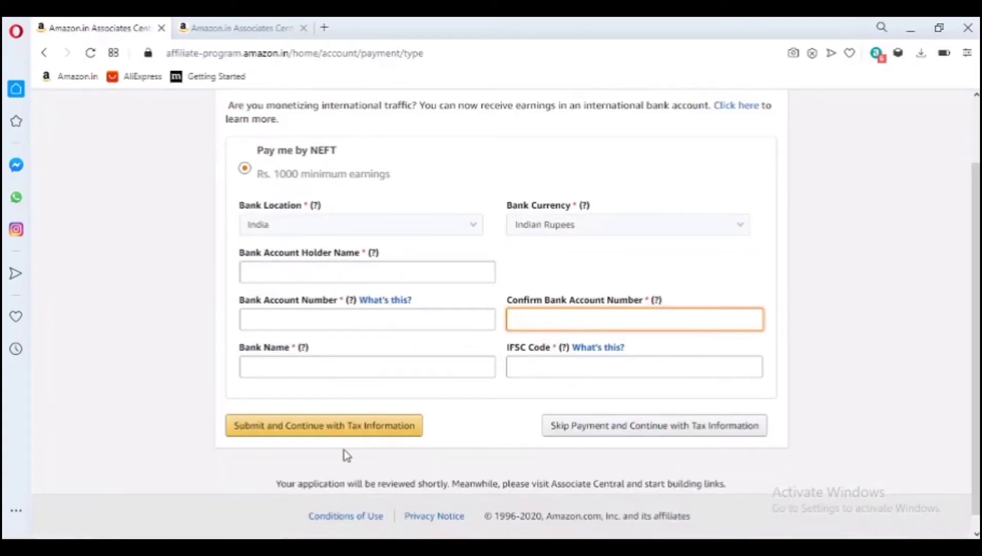
pyautogui.scroll(2, 860, 235)
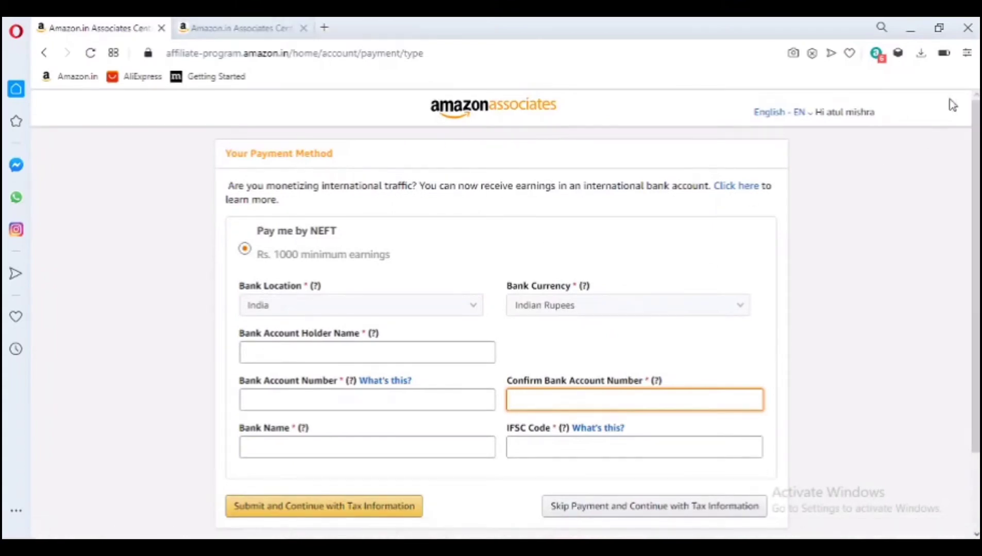
pyautogui.click(370, 546)
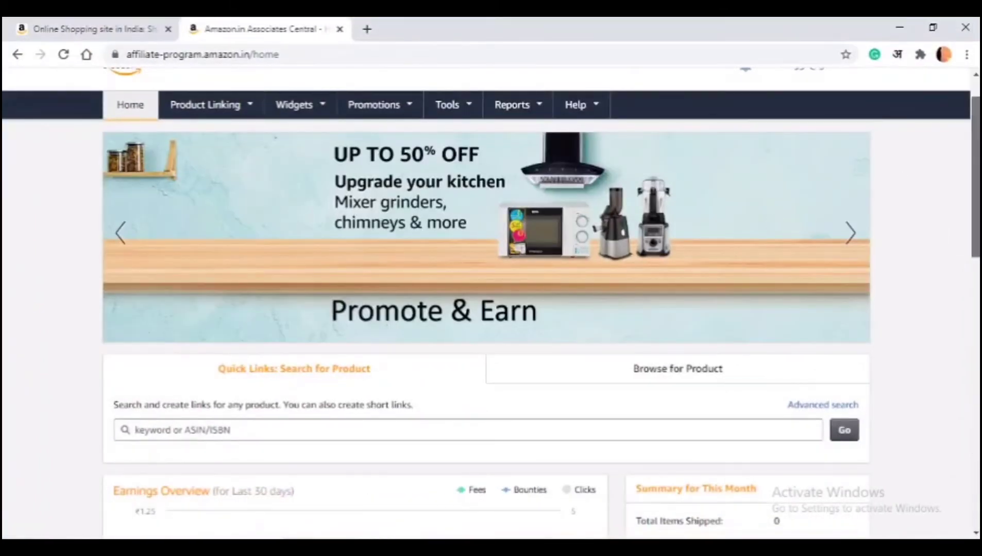
# Open Idea Hub from the Promotions menu in the Associates Central navigation bar.
pyautogui.scroll(1, 387, 192)
pyautogui.scroll(-1, 412, 206)
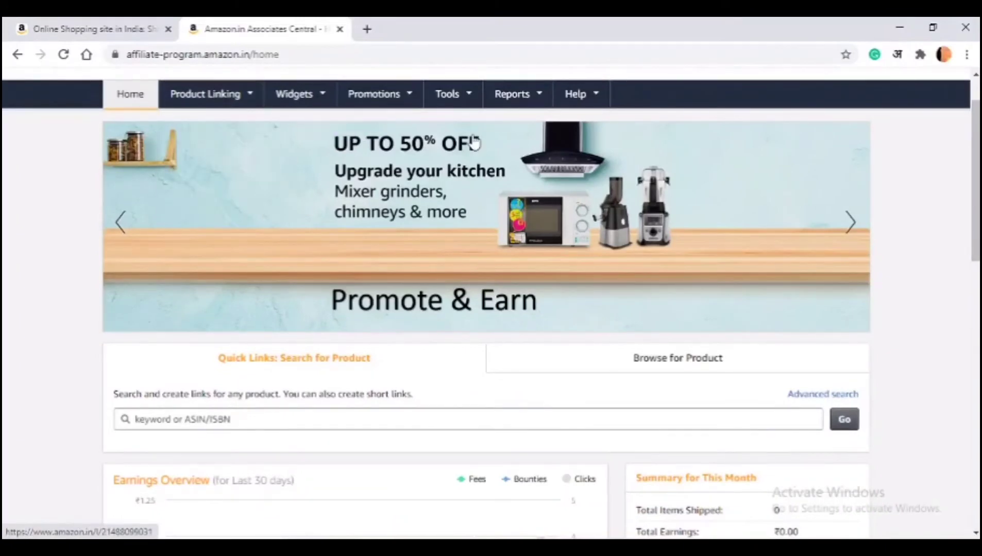
pyautogui.moveTo(406, 104)
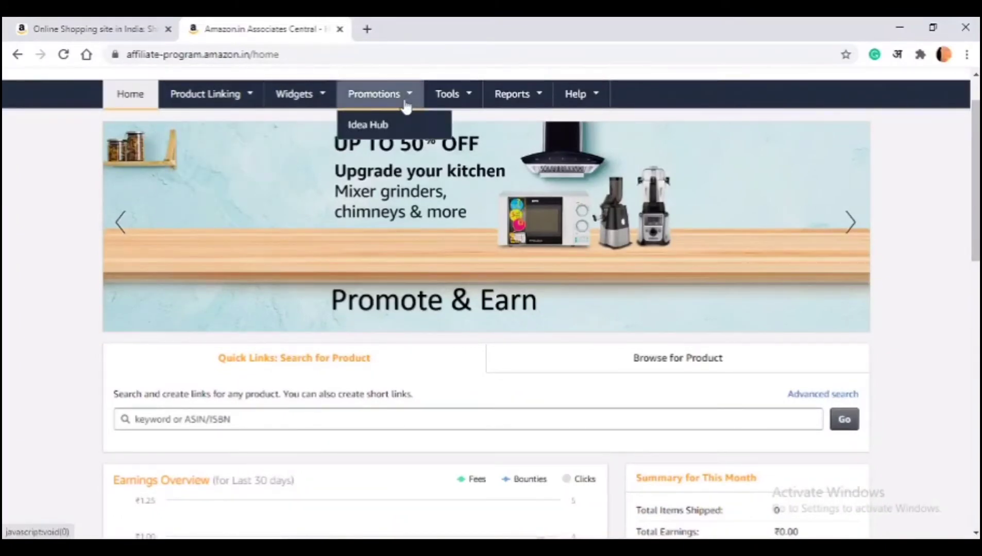
pyautogui.click(380, 128)
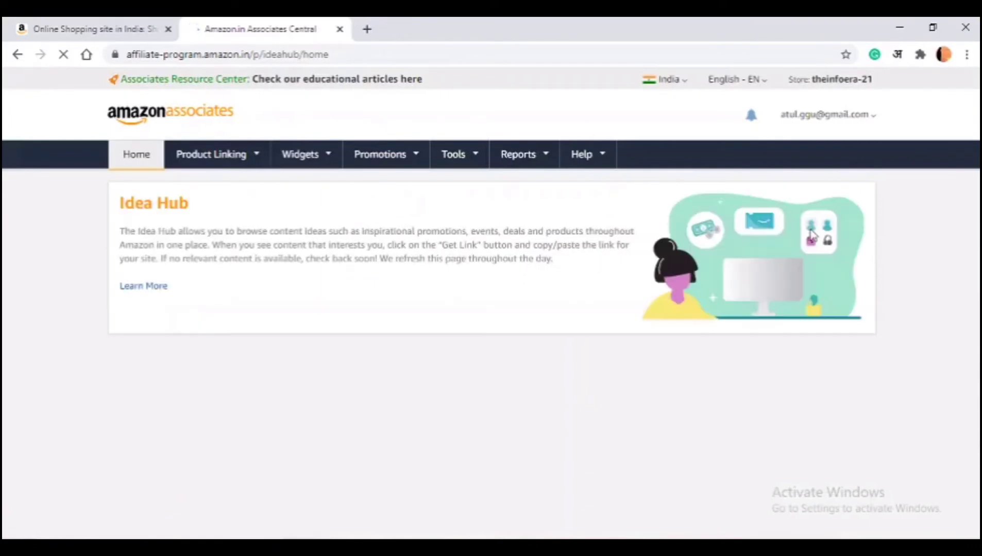
pyautogui.scroll(-5, 811, 235)
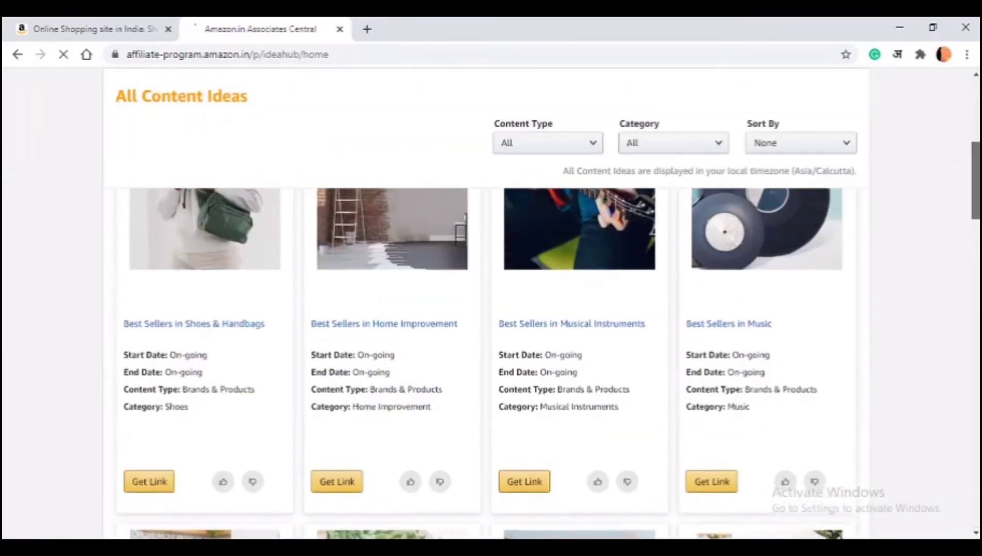
pyautogui.scroll(-6, 491, 361)
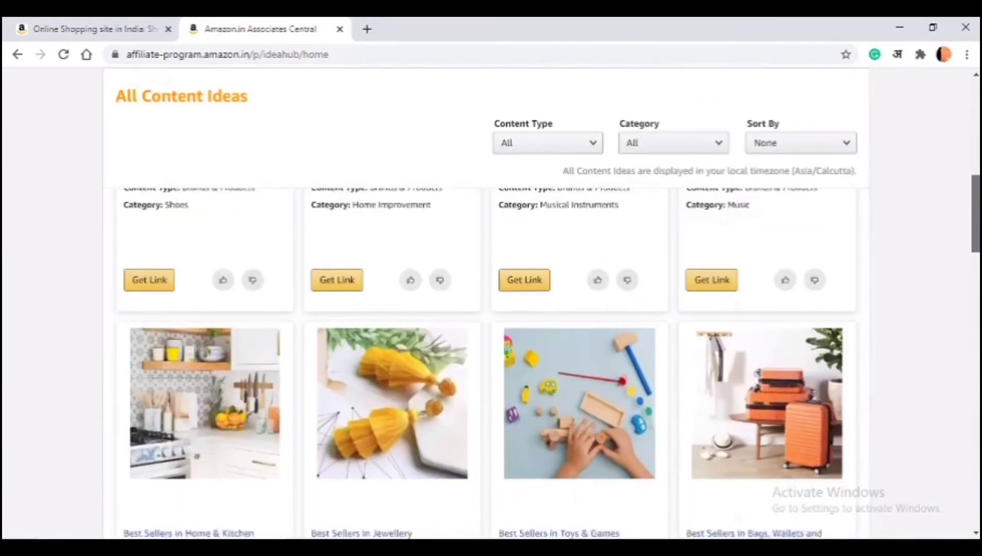
pyautogui.scroll(-6, 490, 361)
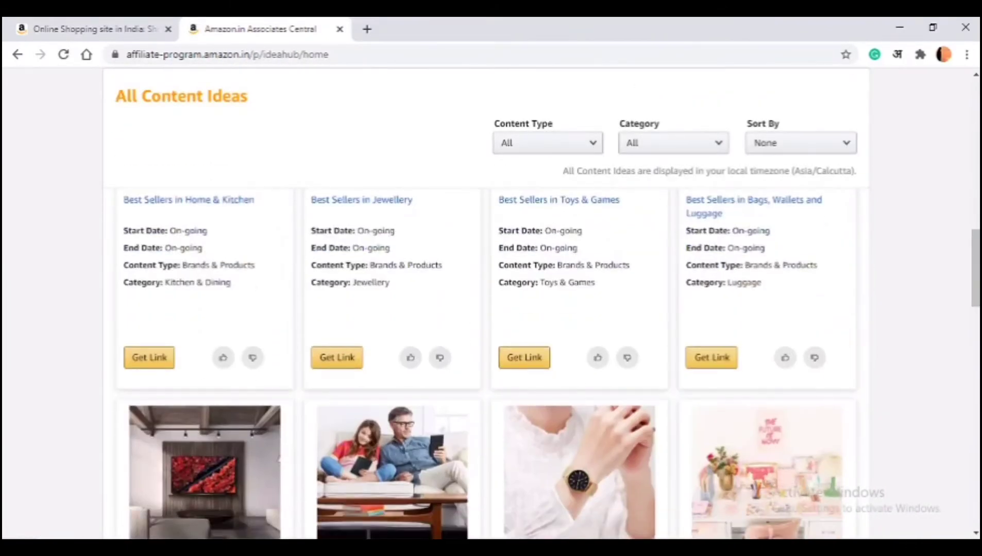
pyautogui.scroll(-4, 802, 336)
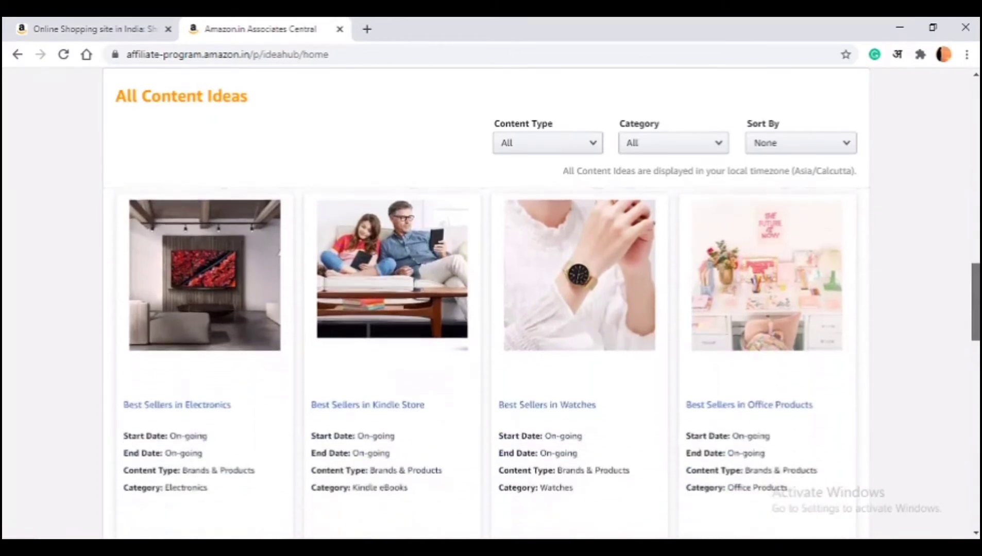
pyautogui.scroll(3, 491, 360)
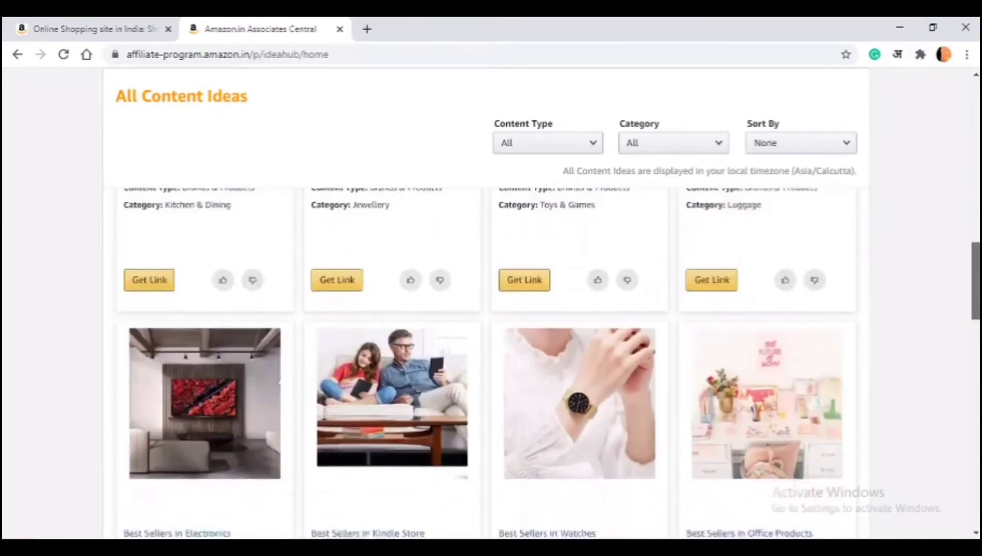
pyautogui.scroll(-3, 491, 361)
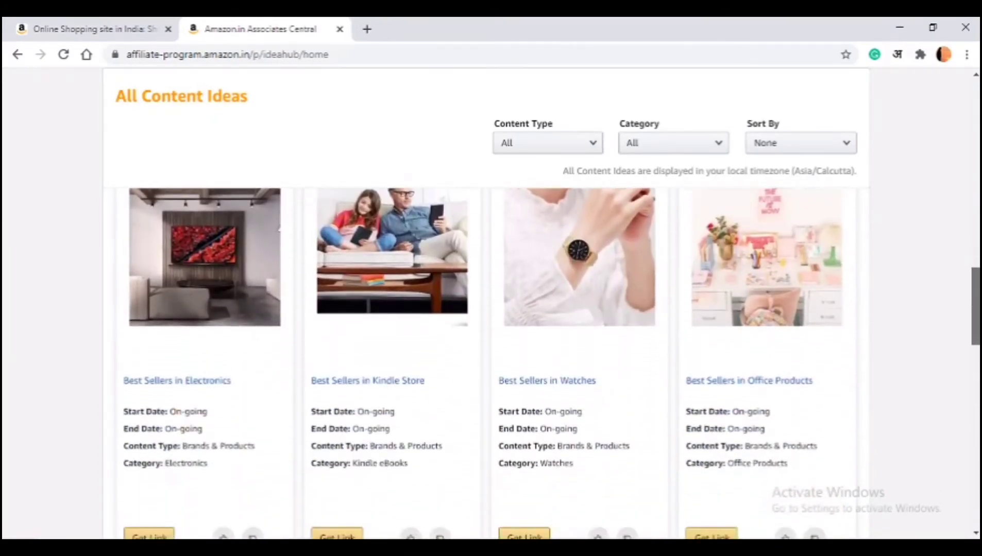
pyautogui.scroll(-2, 328, 369)
pyautogui.scroll(1, 328, 369)
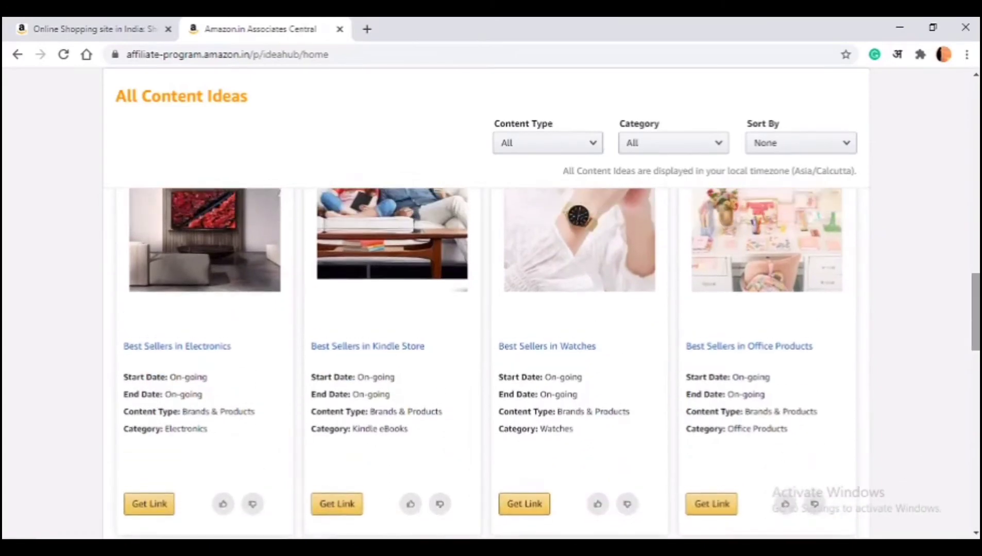
# Open the Best Sellers in Electronics content idea on Amazon.in.
pyautogui.click(171, 348)
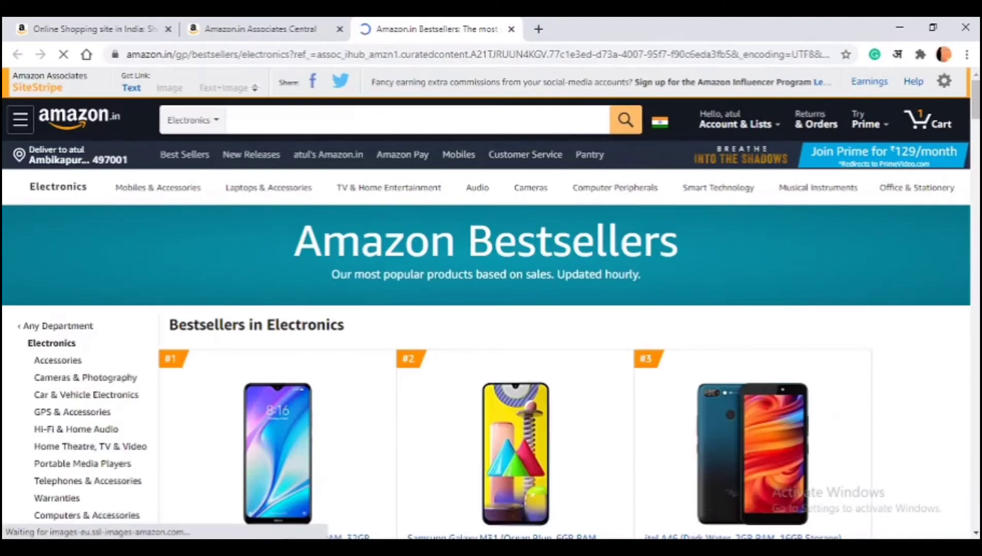
pyautogui.scroll(-12, 490, 309)
pyautogui.scroll(2, 489, 309)
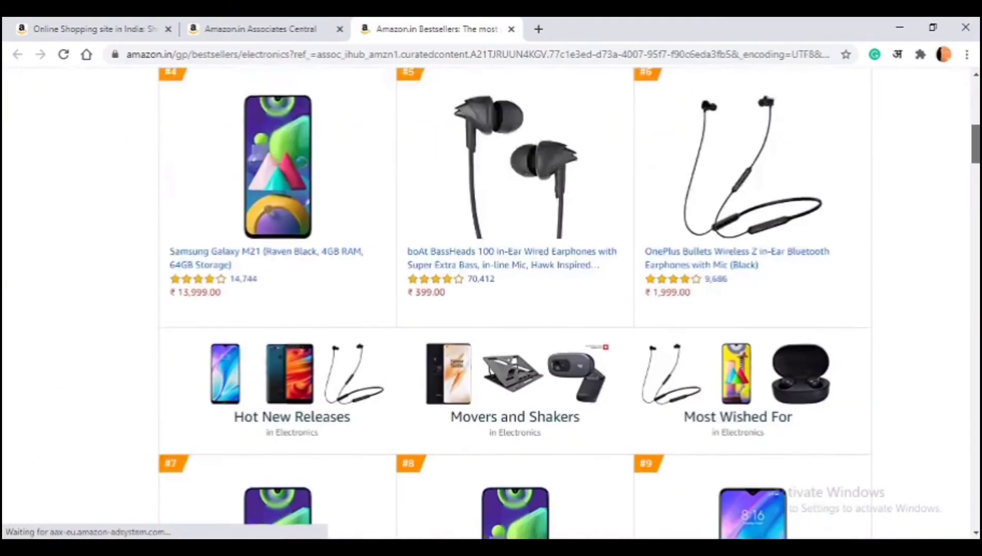
pyautogui.scroll(4, 490, 309)
pyautogui.scroll(-8, 489, 309)
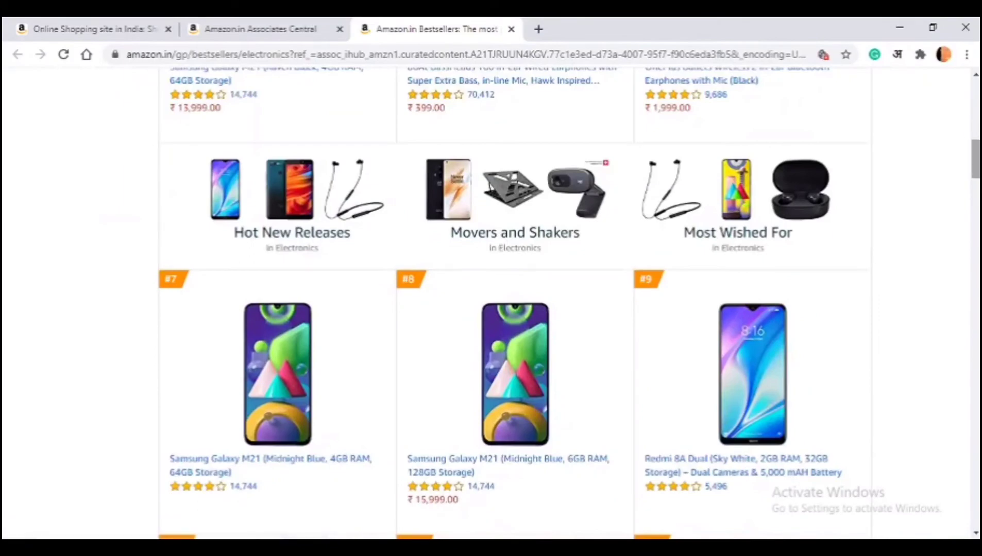
pyautogui.scroll(10, 490, 309)
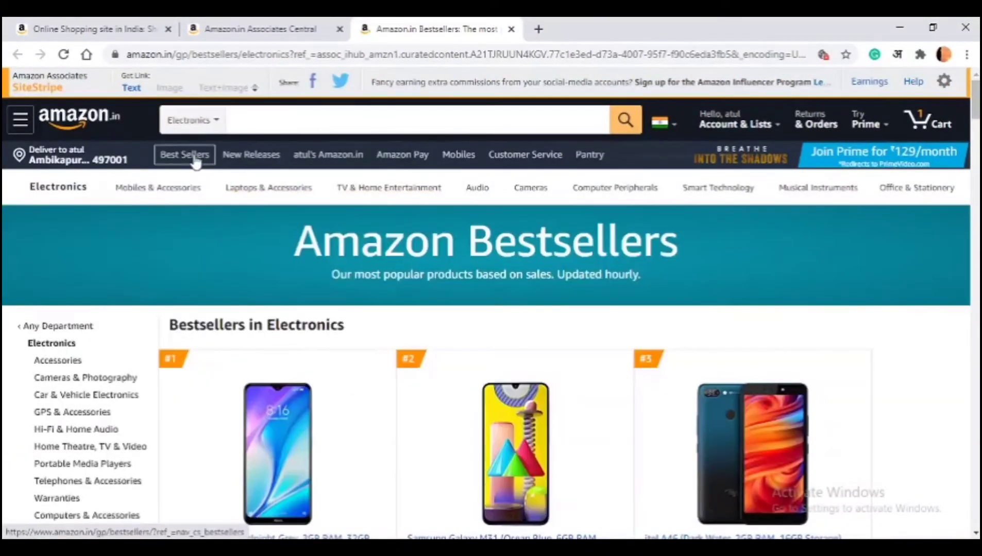
# Narrow Amazon Best Sellers to Electronics, then Cameras & Photography, and scroll through the list.
pyautogui.click(195, 160)
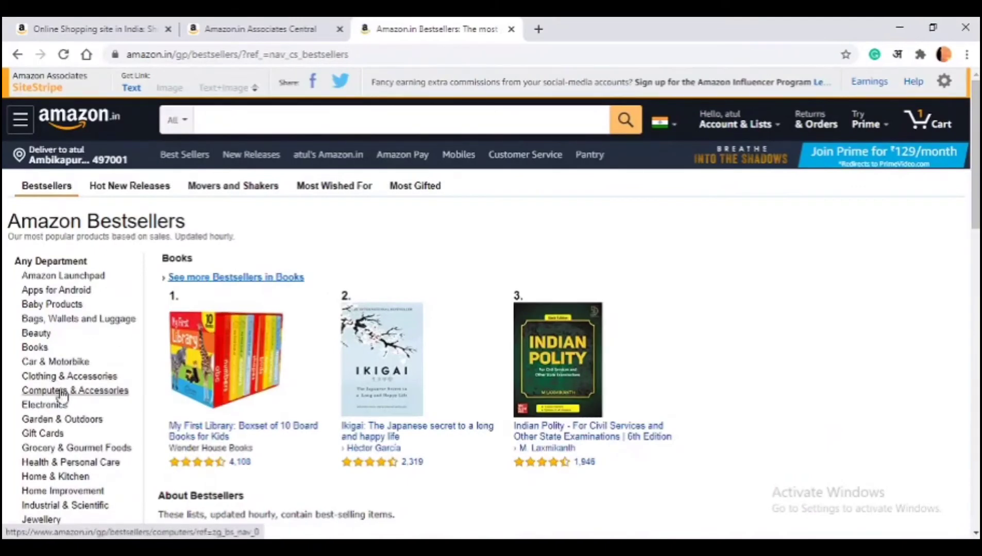
pyautogui.click(50, 406)
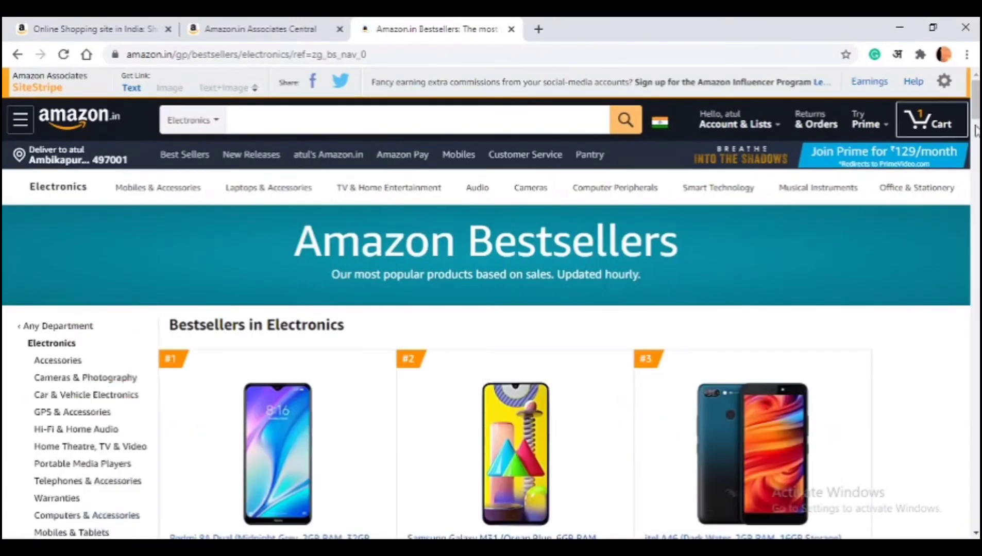
pyautogui.moveTo(976, 110)
pyautogui.mouseDown()
pyautogui.moveTo(976, 288)
pyautogui.moveTo(976, 108)
pyautogui.mouseUp()
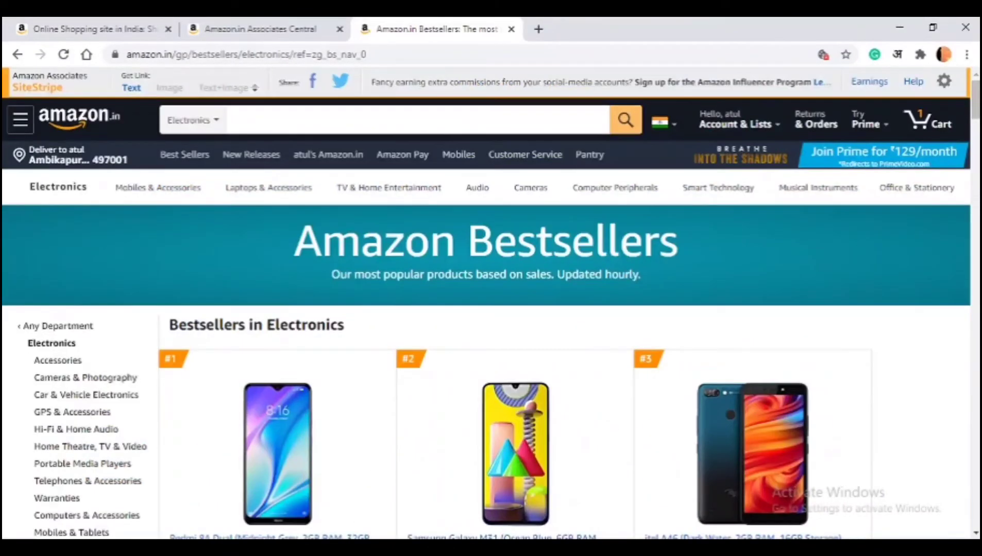
pyautogui.click(104, 379)
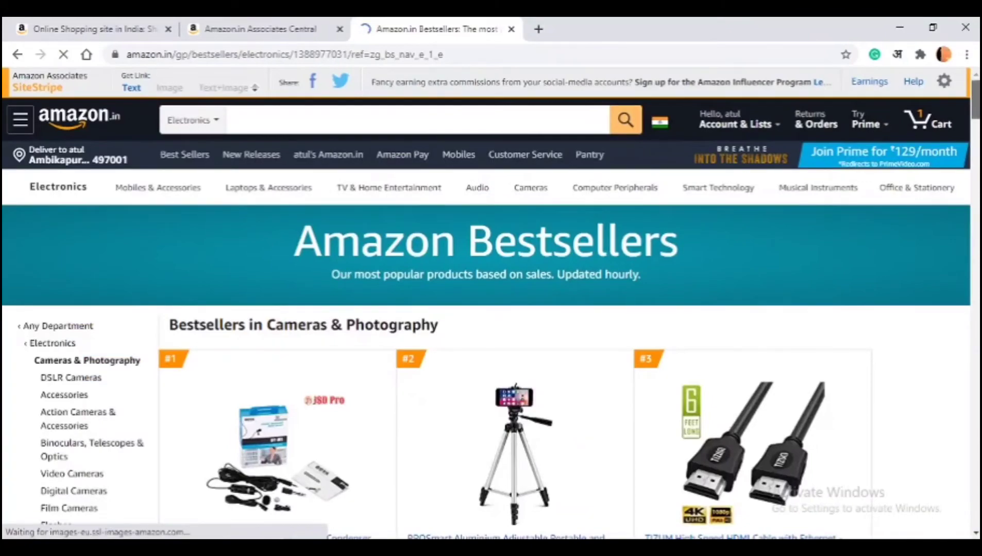
pyautogui.scroll(-20, 515, 304)
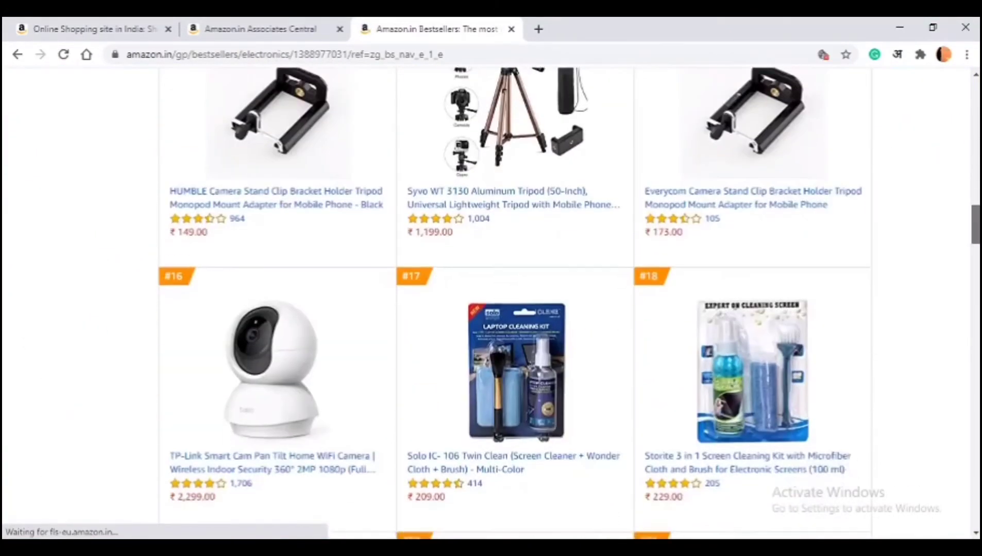
pyautogui.scroll(-20, 516, 304)
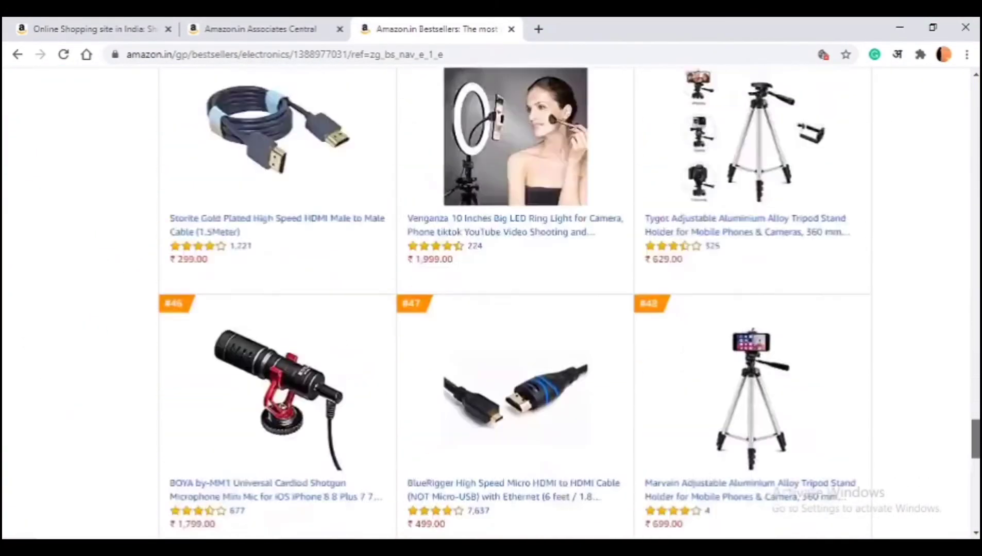
pyautogui.scroll(-9, 515, 304)
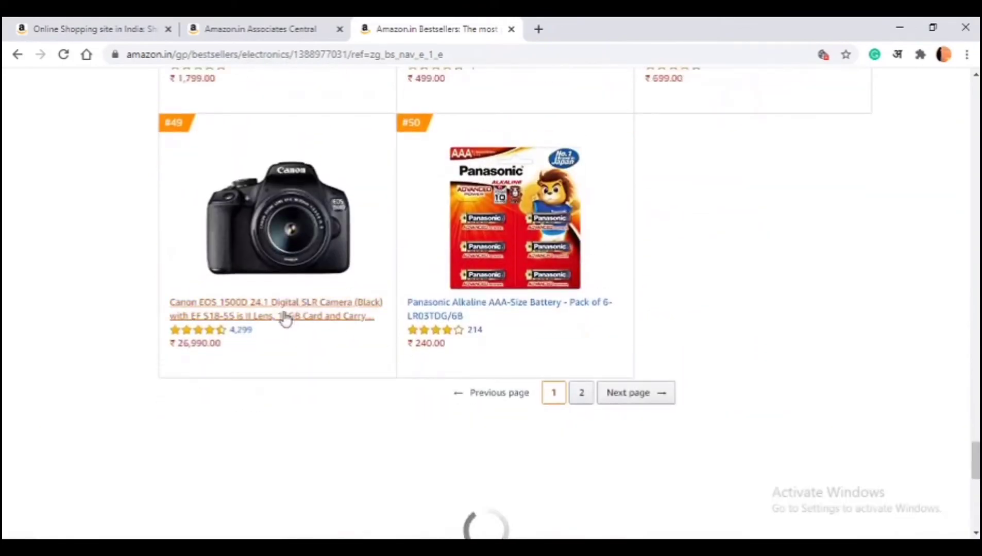
# Copy a SiteStripe short text link for the Canon EOS 1500D, then return to Associates Central.
pyautogui.click(282, 317)
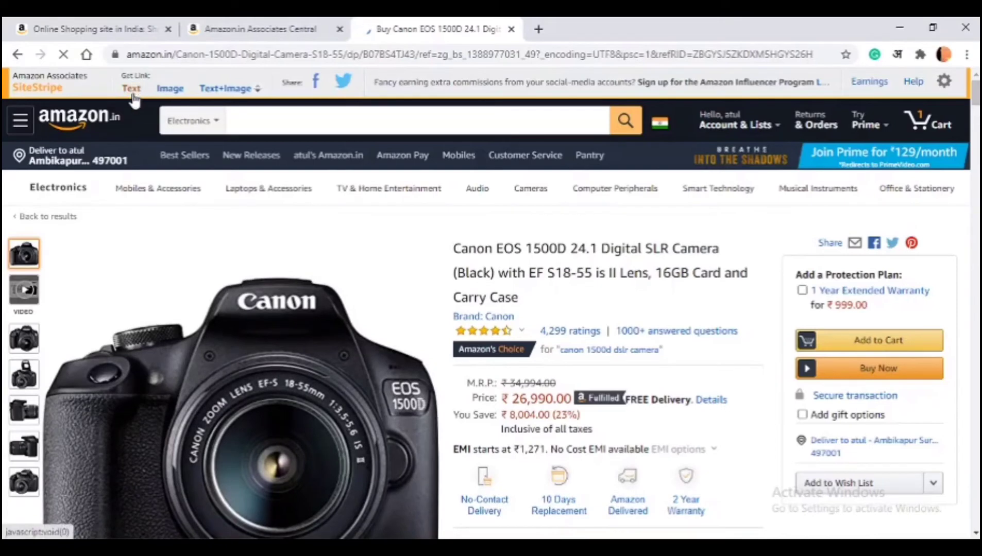
pyautogui.click(131, 88)
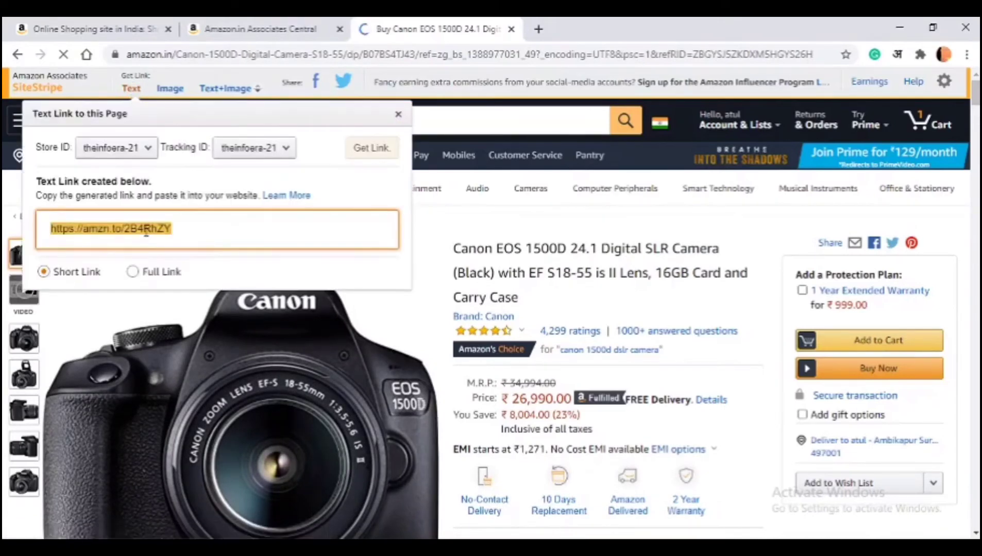
pyautogui.click(146, 232)
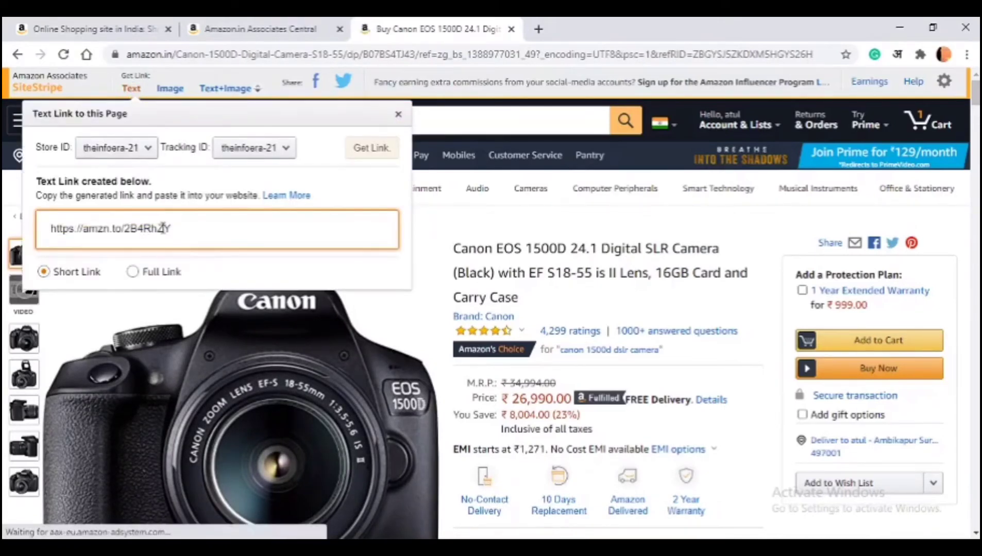
pyautogui.hotkey('ctrl', 'a')
pyautogui.rightClick(162, 232)
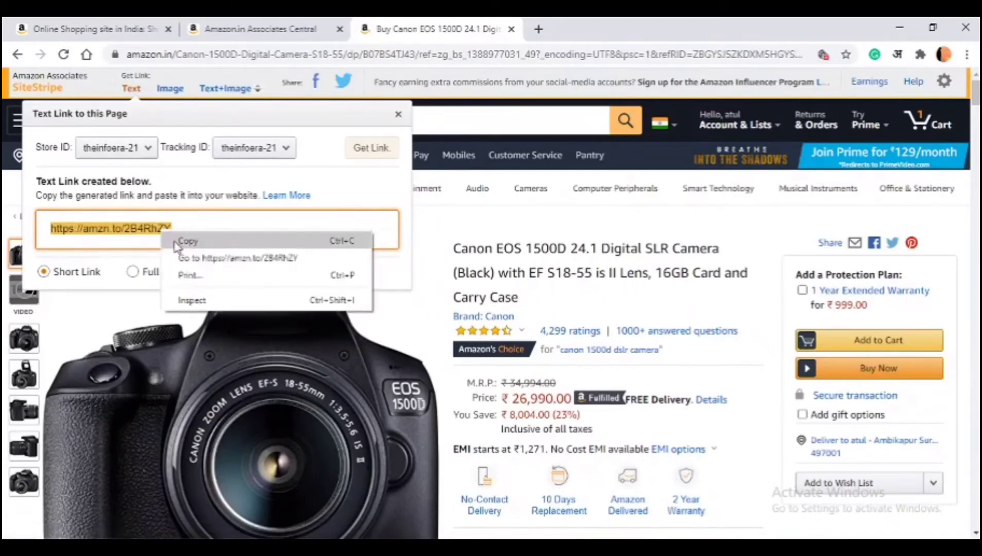
pyautogui.click(186, 241)
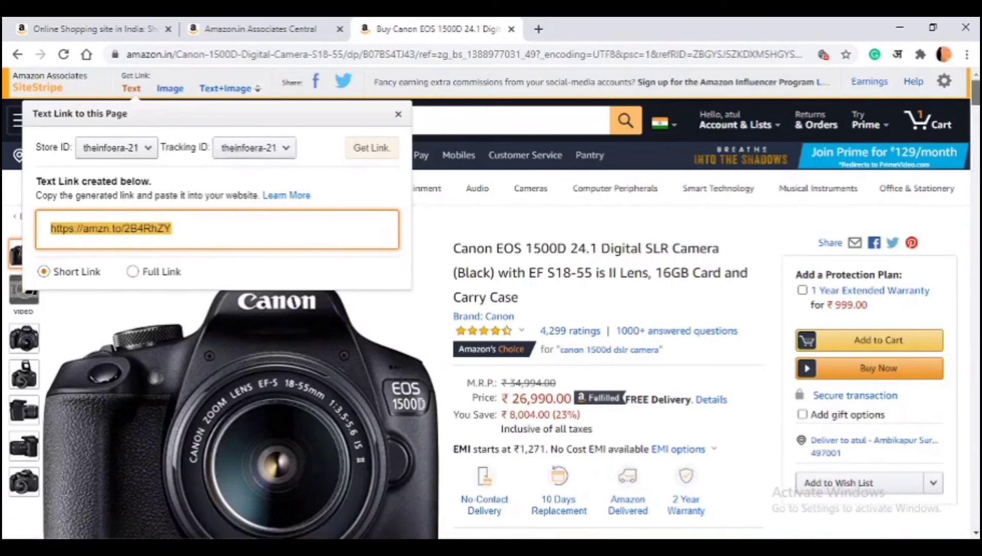
pyautogui.scroll(-20, 491, 304)
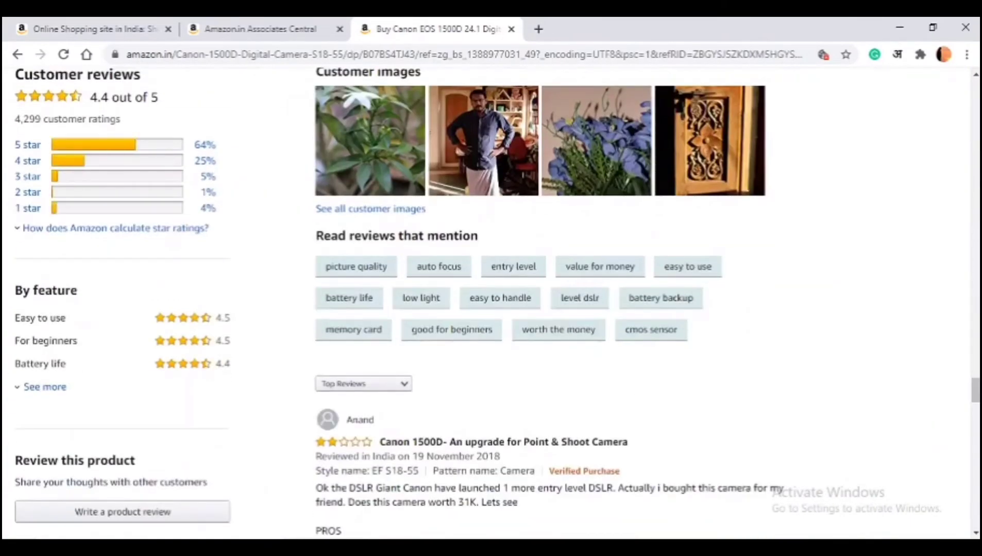
pyautogui.click(258, 29)
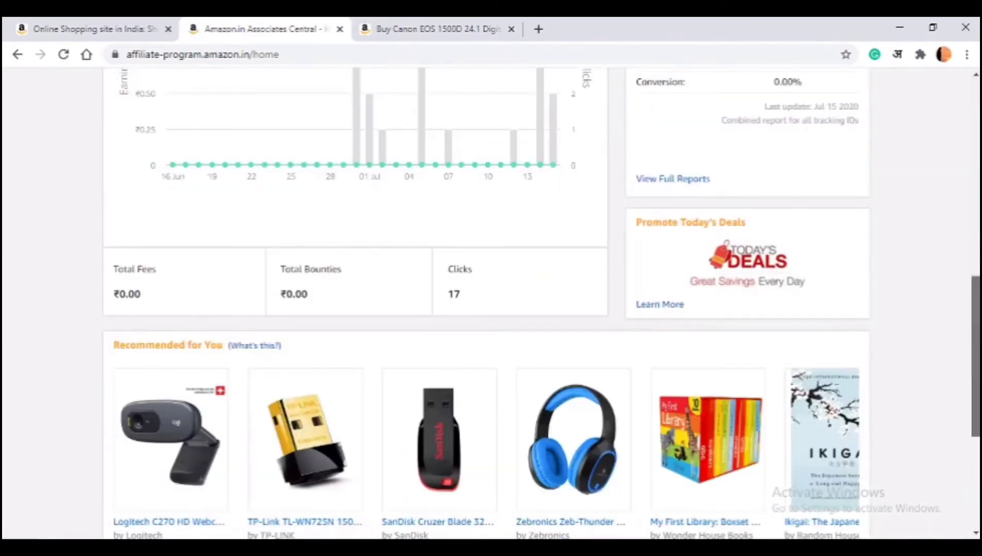
# Follow the Advertising Fees link under Learn More in the Associates Central footer.
pyautogui.scroll(-5, 975, 356)
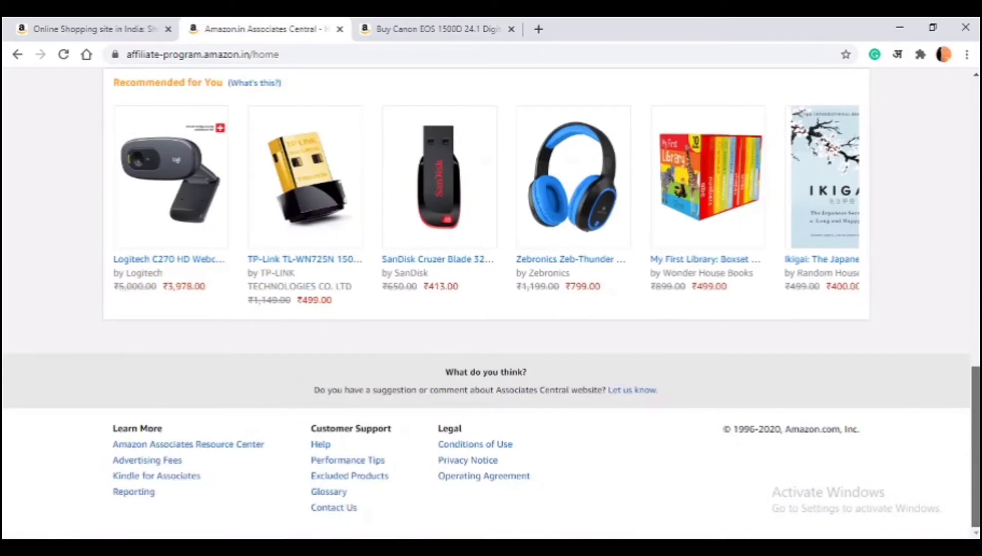
pyautogui.click(147, 463)
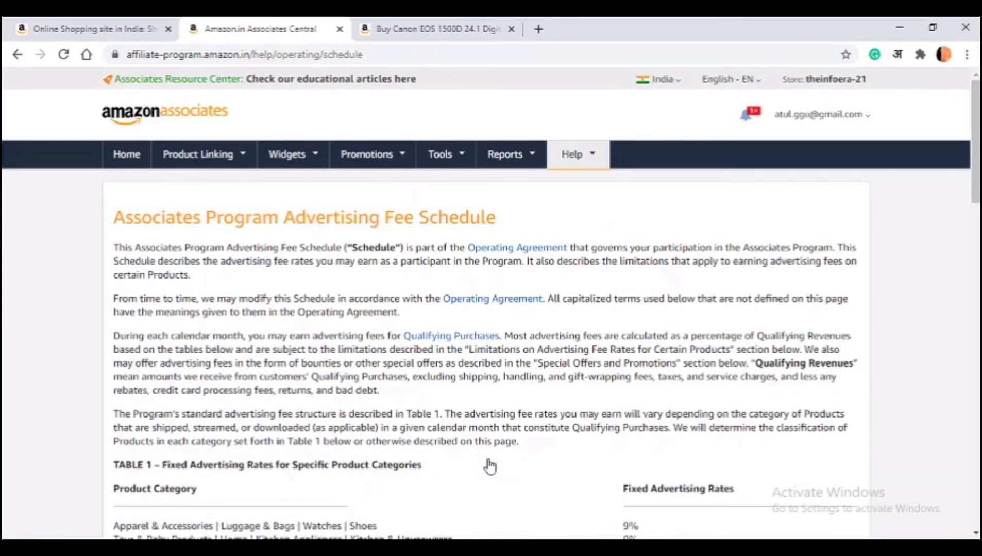
# Read Table 1's fixed advertising rates, briefly highlighting the 4% Televisions rate.
pyautogui.scroll(-3, 489, 467)
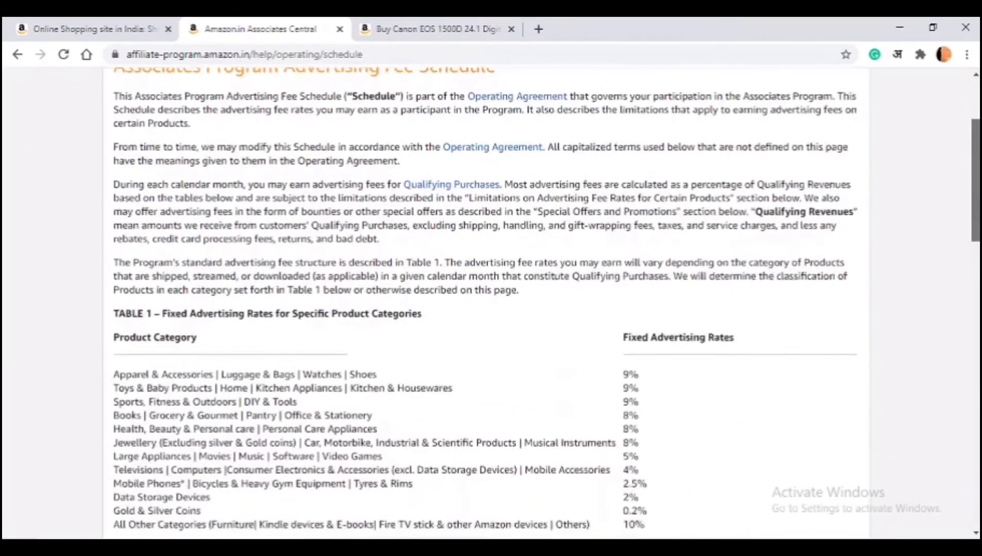
pyautogui.scroll(-2, 498, 201)
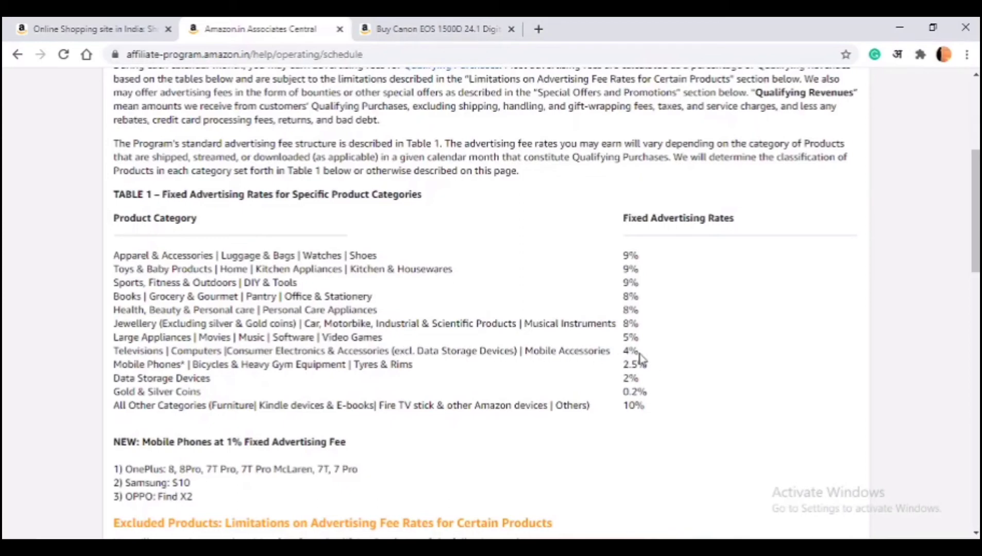
pyautogui.moveTo(638, 353); pyautogui.dragTo(625, 356)
pyautogui.click(544, 340)
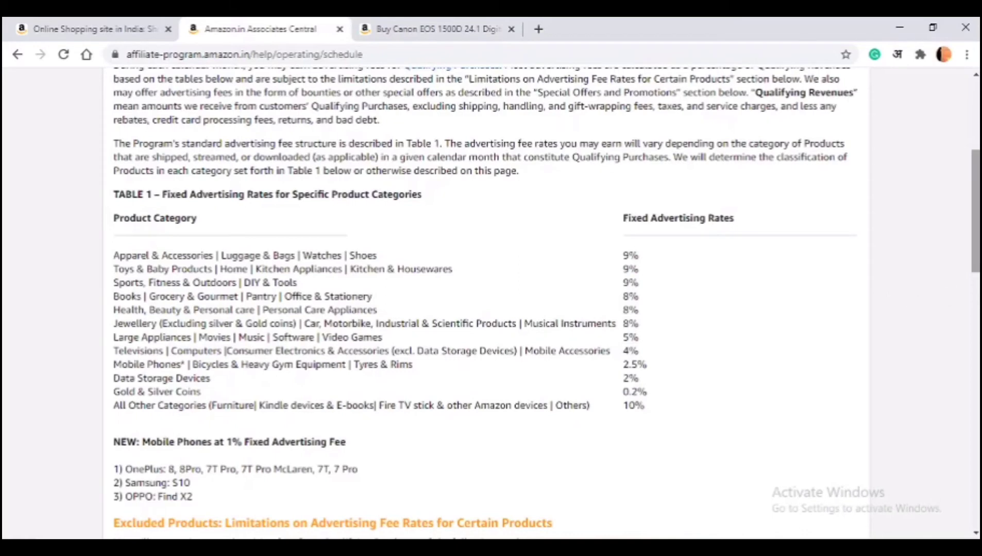
# Read Table 2 – Bounty Events, where Amazon Business earns 200, then return to the top.
pyautogui.scroll(-1, 976, 216)
pyautogui.scroll(-2, 384, 267)
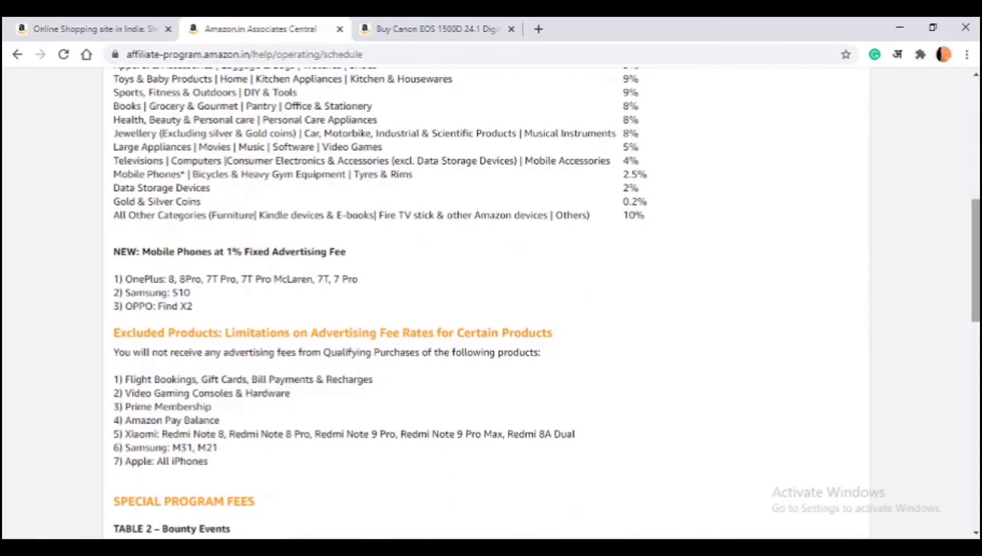
pyautogui.scroll(-2, 971, 311)
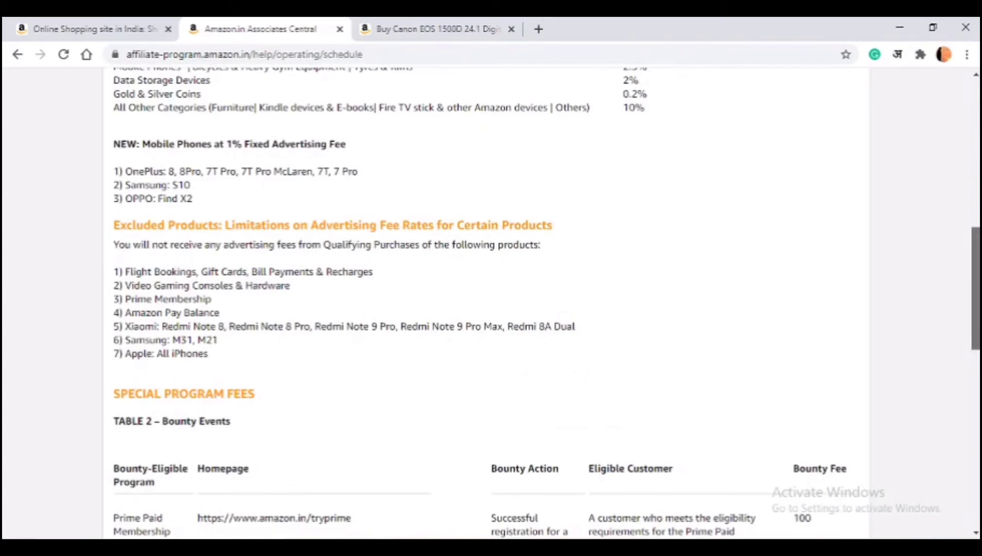
pyautogui.scroll(-5, 635, 263)
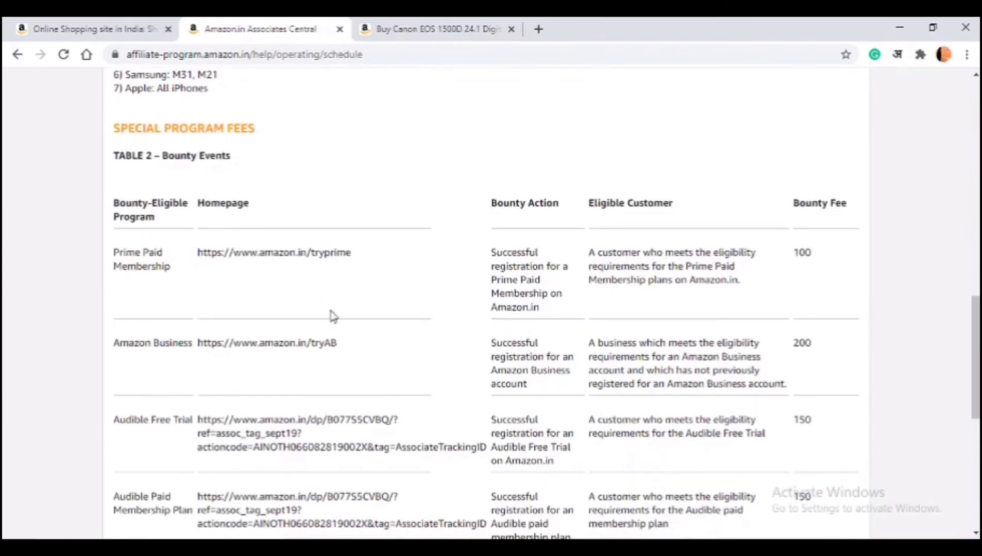
pyautogui.moveTo(975, 358); pyautogui.dragTo(975, 377)
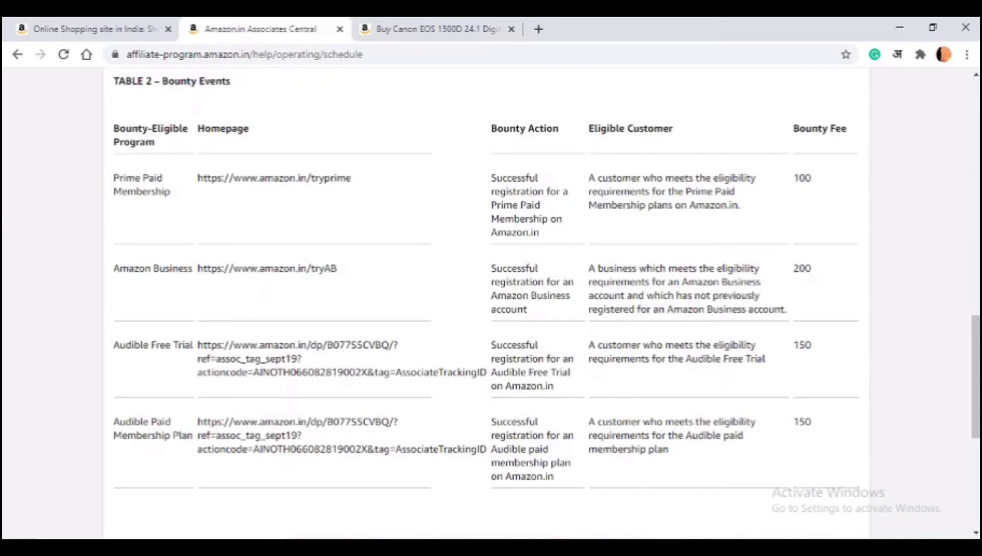
pyautogui.scroll(-3, 491, 304)
pyautogui.scroll(-1, 491, 304)
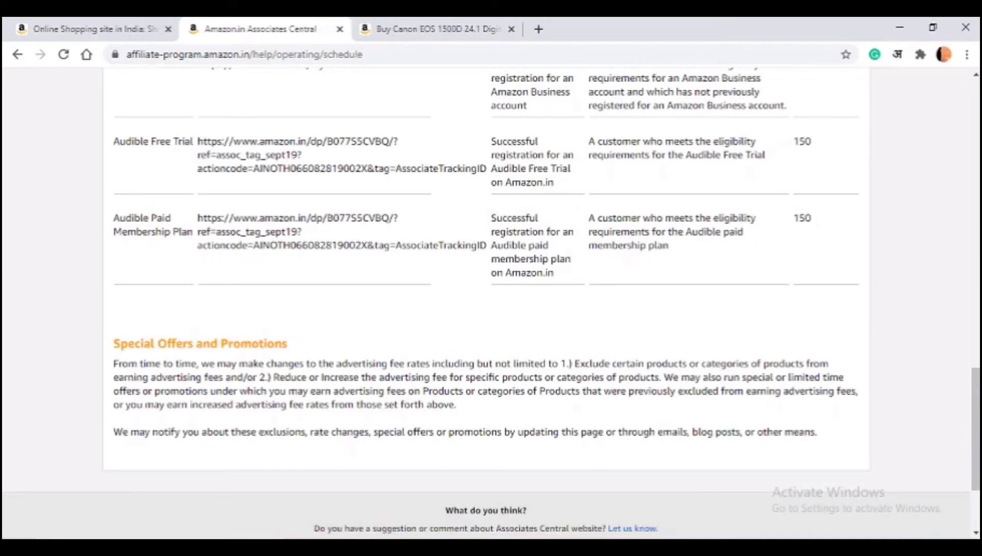
pyautogui.scroll(3, 348, 244)
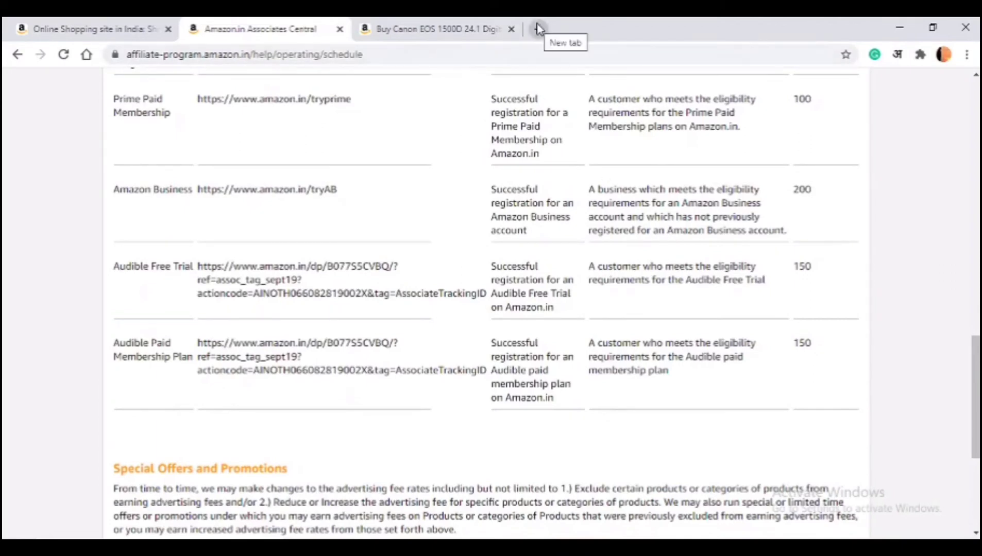
pyautogui.moveTo(975, 397); pyautogui.dragTo(975, 140)
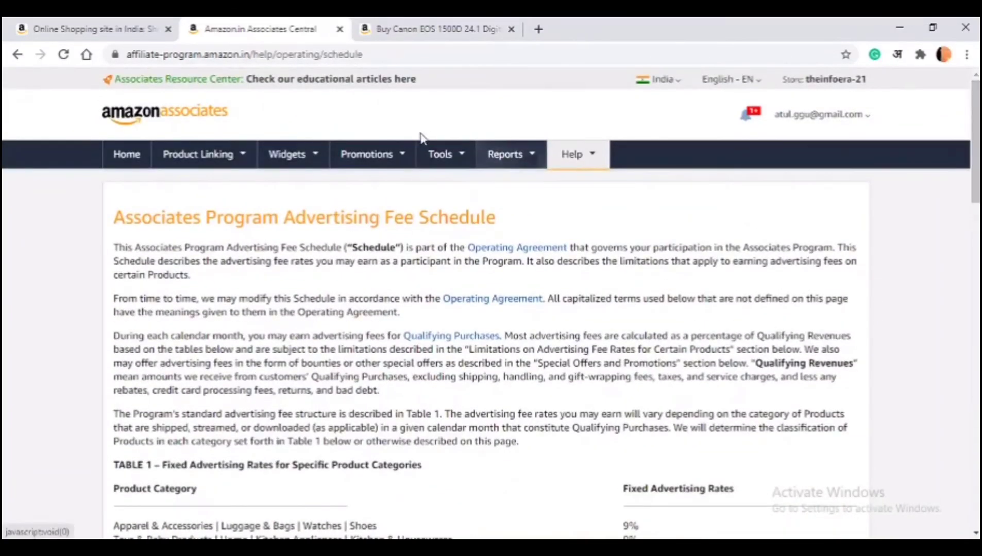
# Go to the Amazon Bounty Program page from the Product Linking menu.
pyautogui.moveTo(293, 167)
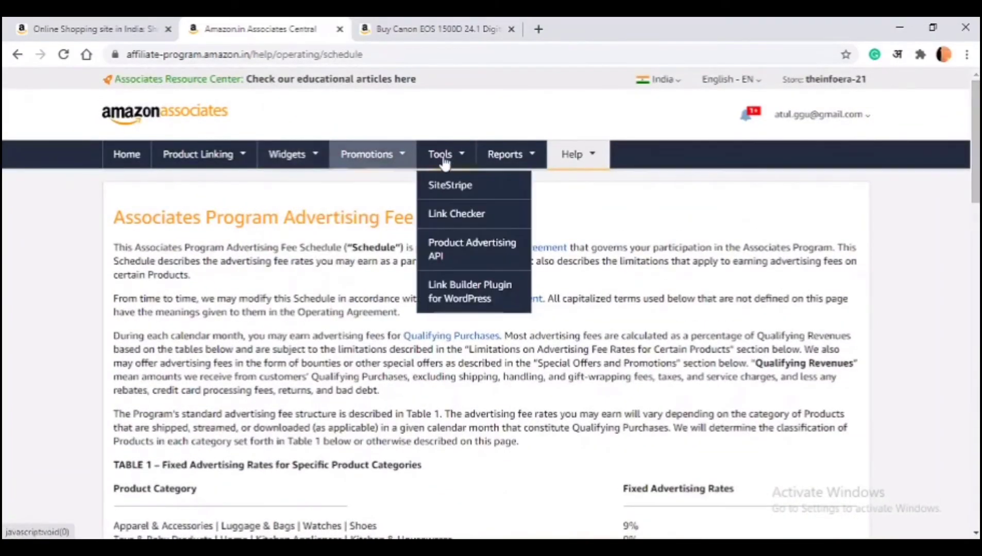
pyautogui.moveTo(512, 159)
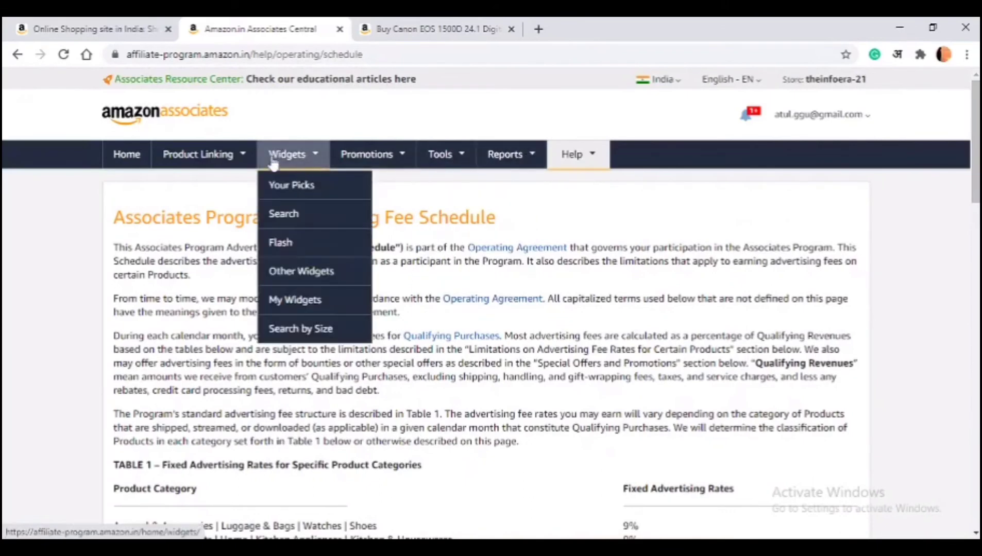
pyautogui.moveTo(224, 159)
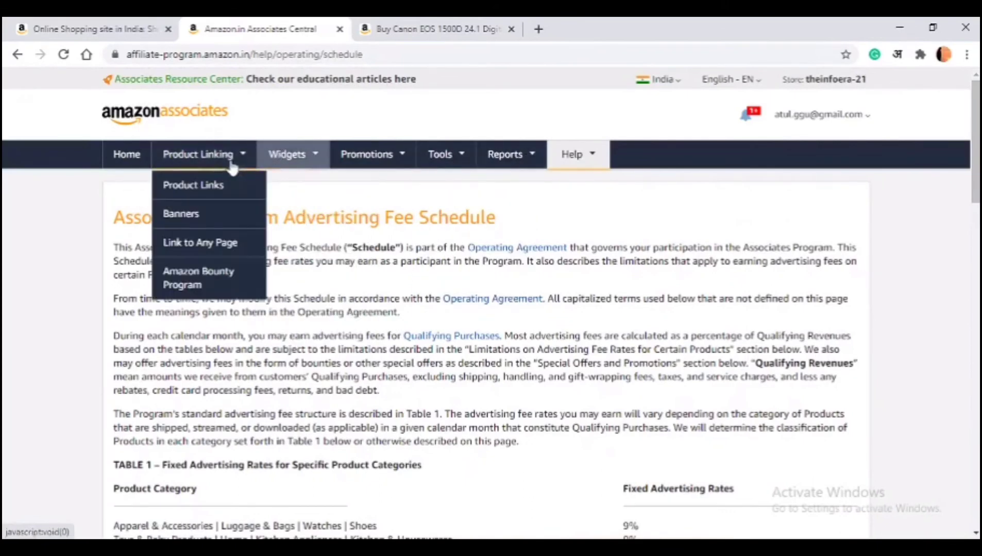
pyautogui.click(201, 283)
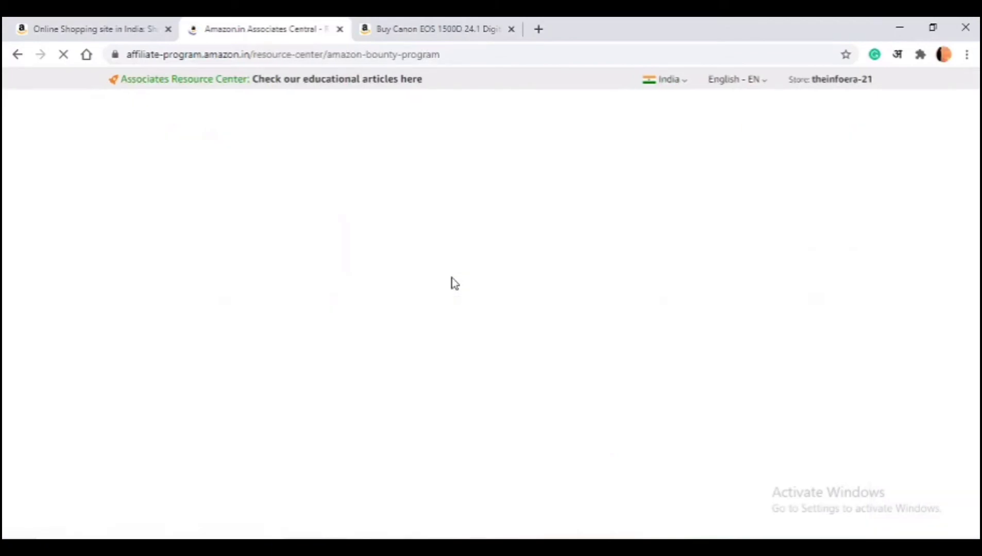
# Copy the full Amazon Business tryab?tag= affiliate link from the Bounty Program page.
pyautogui.scroll(-8, 976, 206)
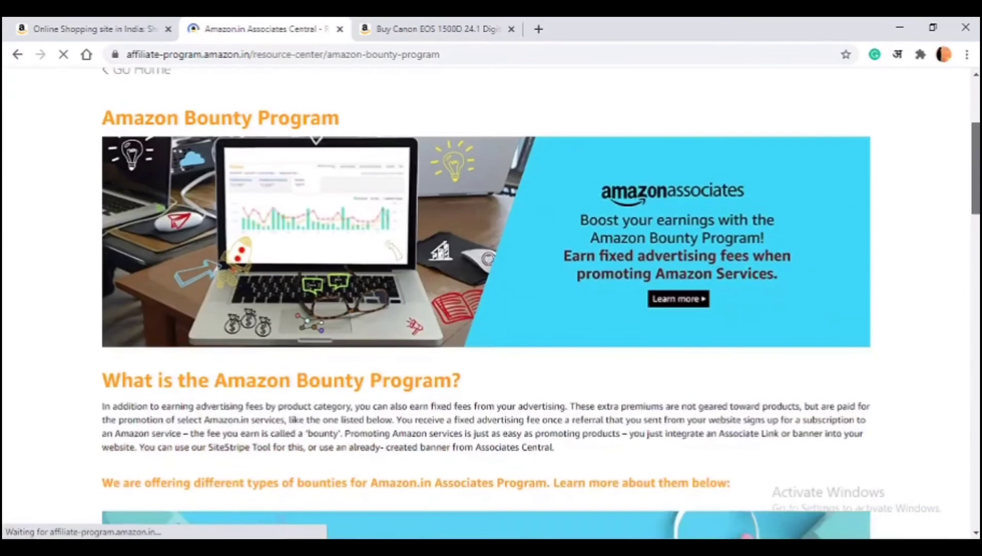
pyautogui.scroll(-10, 486, 309)
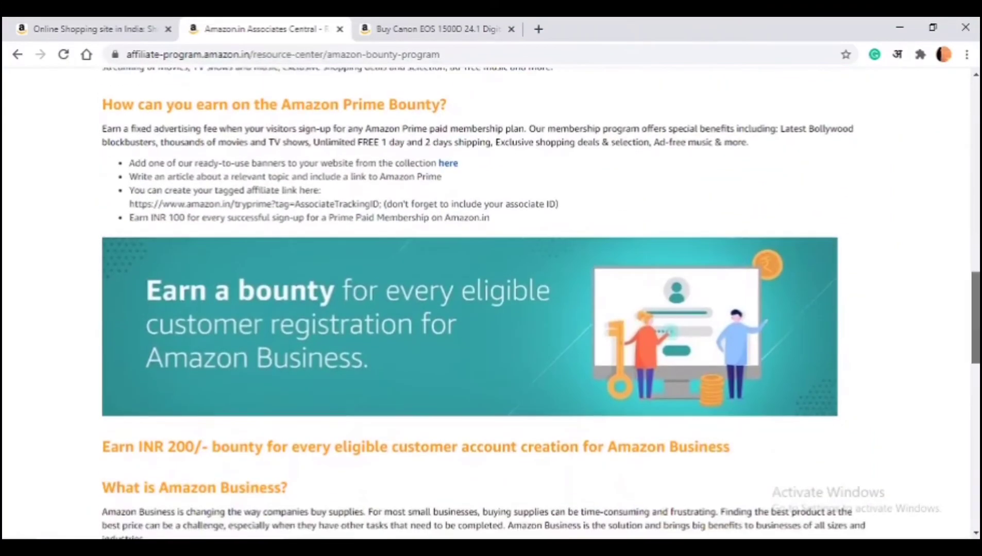
pyautogui.scroll(-7, 541, 304)
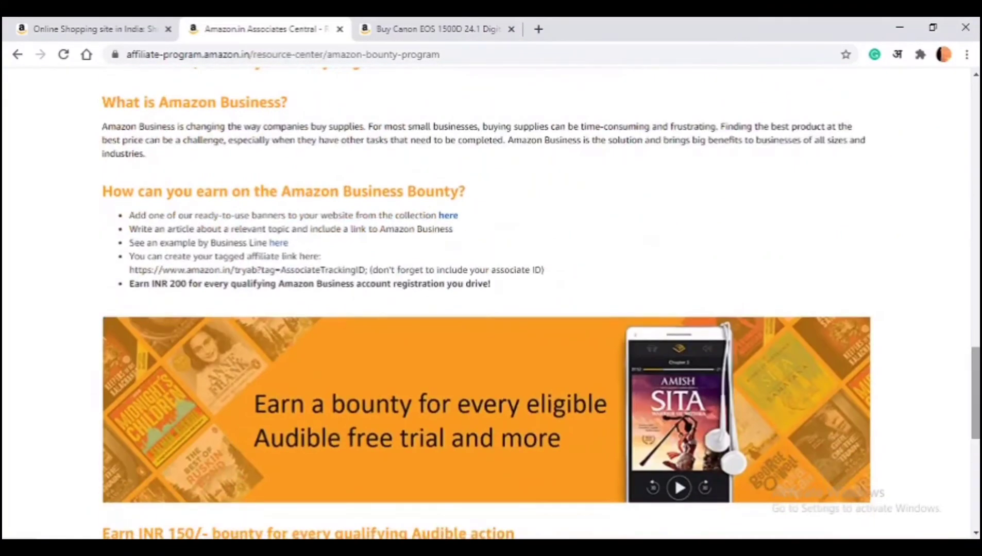
pyautogui.scroll(-1, 431, 361)
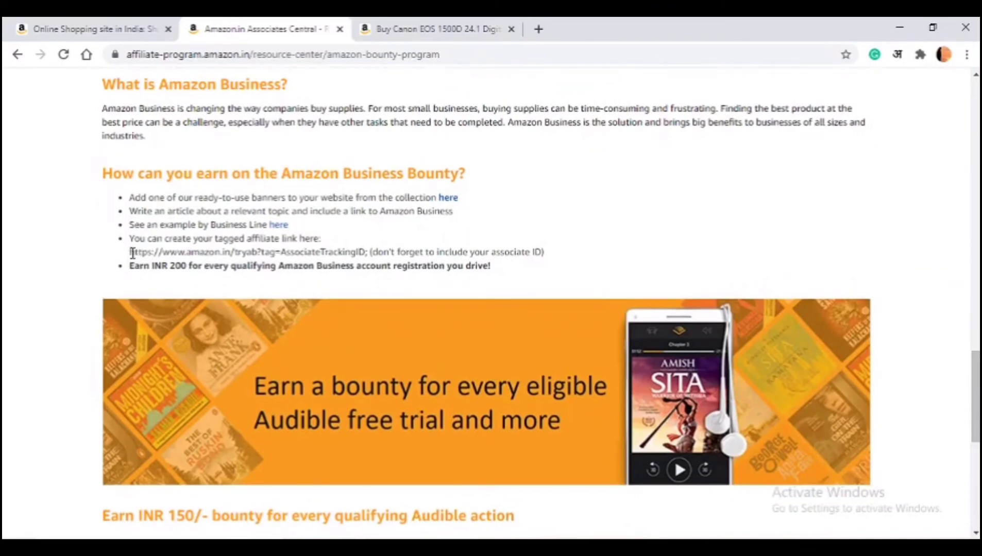
pyautogui.moveTo(133, 253); pyautogui.dragTo(284, 254)
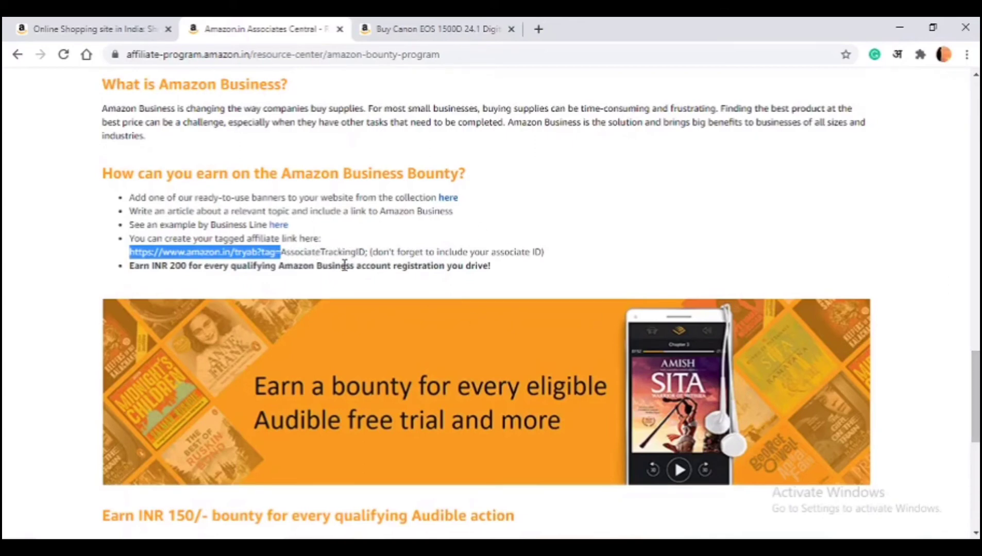
pyautogui.rightClick(236, 252)
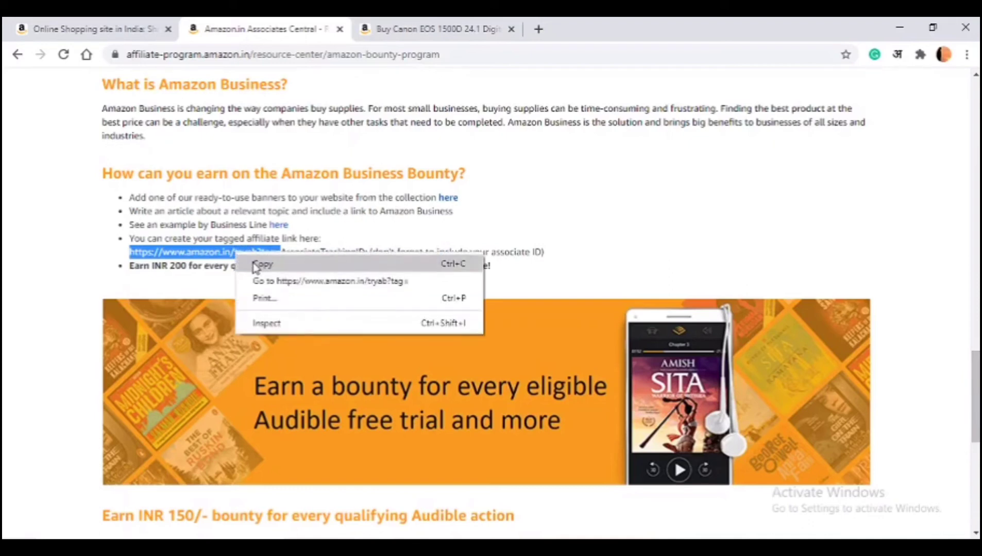
pyautogui.click(255, 263)
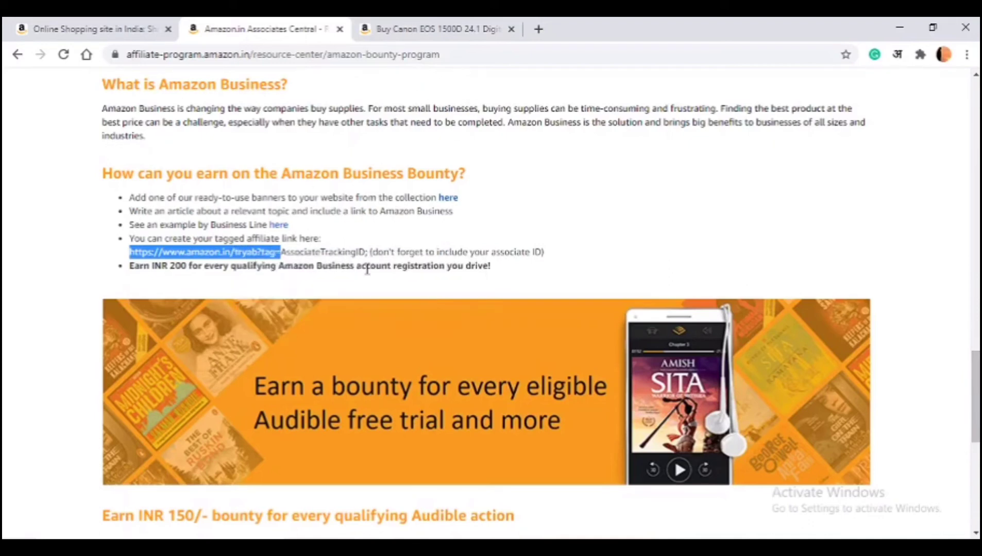
pyautogui.moveTo(366, 252); pyautogui.dragTo(135, 253)
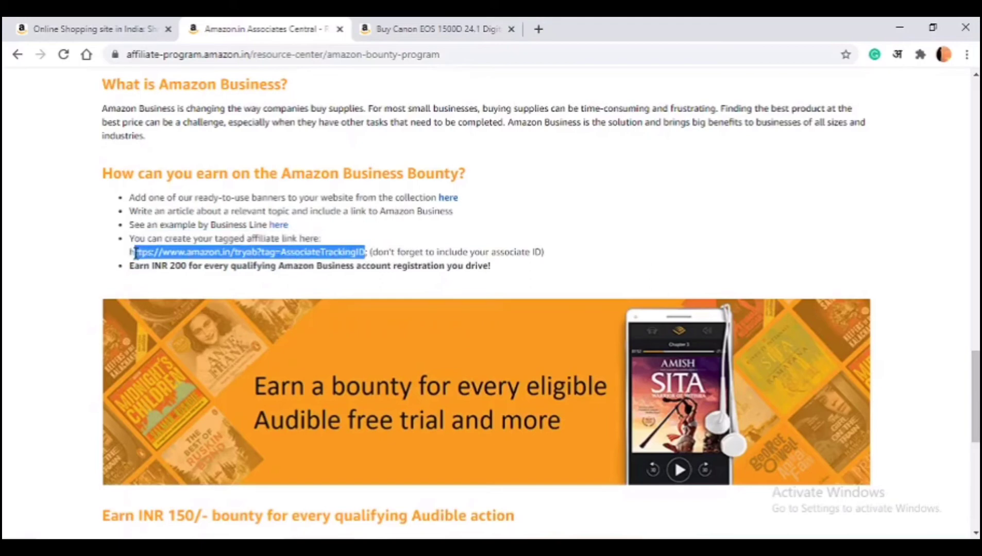
pyautogui.rightClick(145, 256)
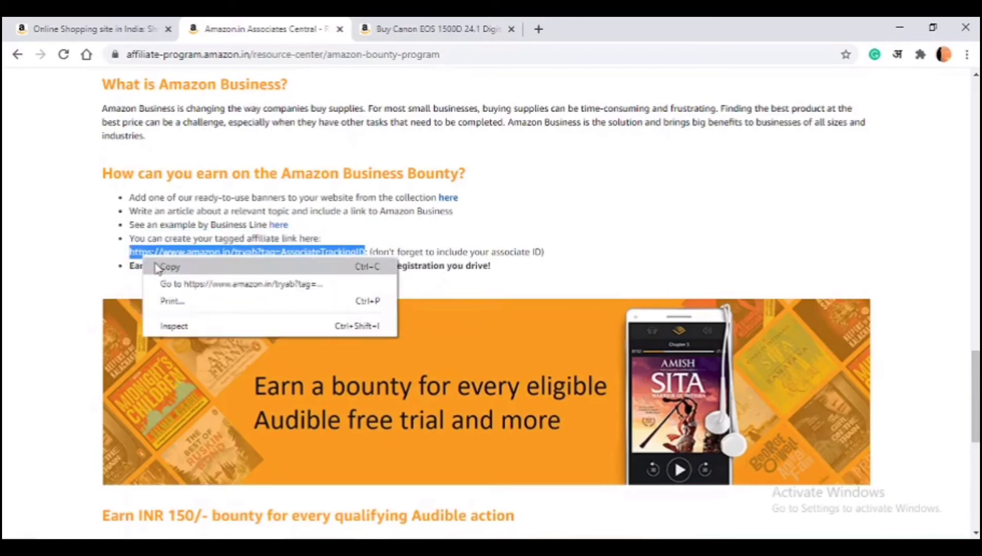
pyautogui.click(160, 268)
# Select the store's tracking ID in the Associates Central top bar.
pyautogui.moveTo(975, 390); pyautogui.dragTo(975, 98)
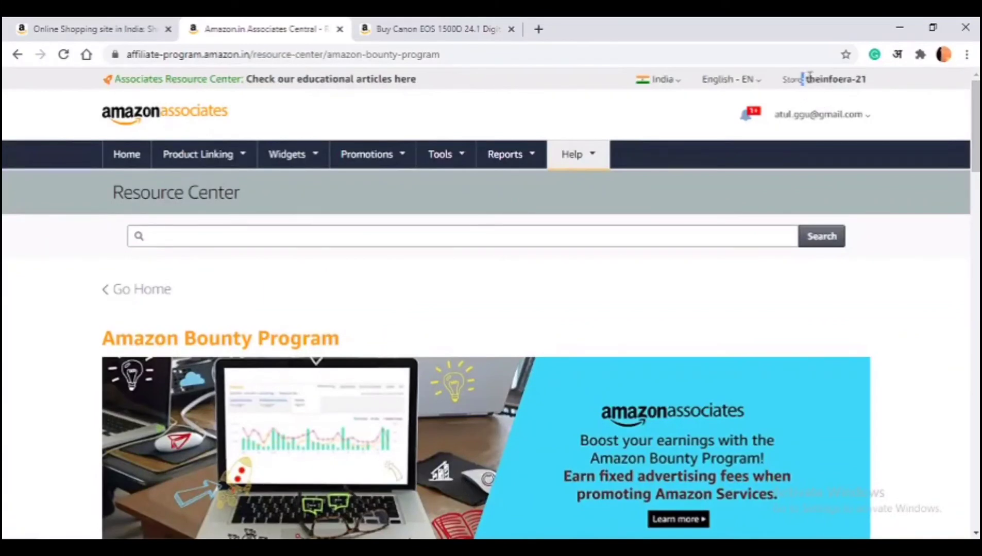
pyautogui.moveTo(809, 76); pyautogui.dragTo(869, 89)
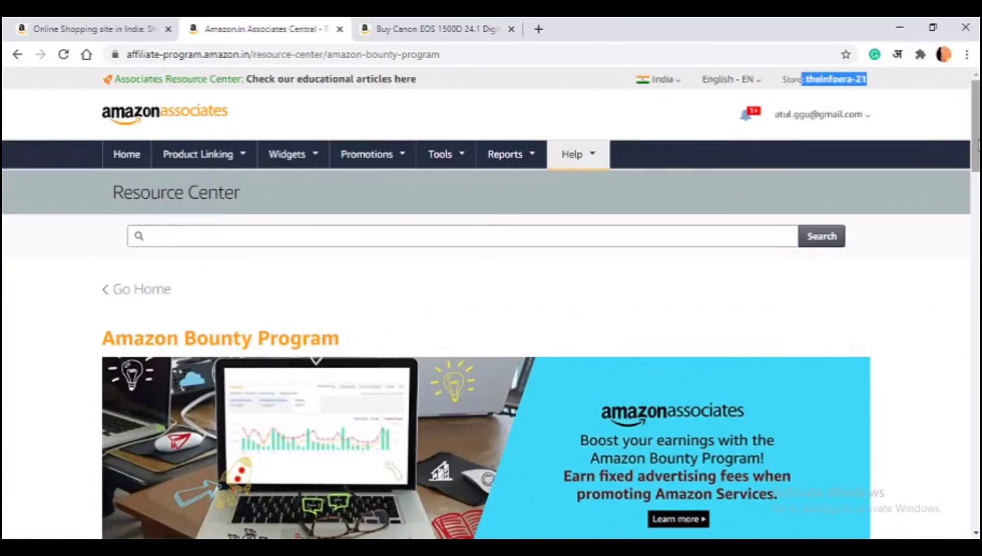
pyautogui.scroll(-10, 963, 157)
pyautogui.scroll(-8, 531, 76)
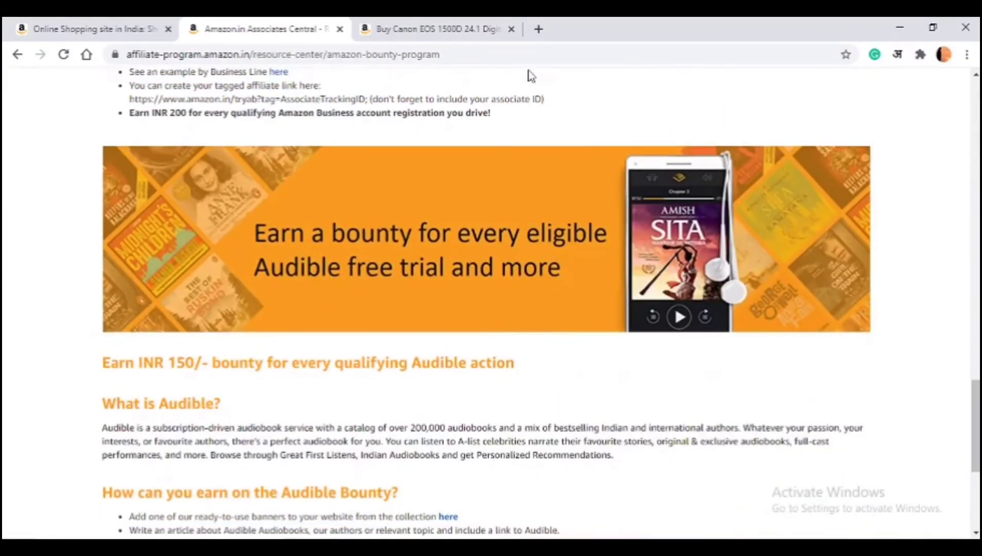
# Open theinfoera.com in a new tab and go to its WordPress dashboard.
pyautogui.click(537, 30)
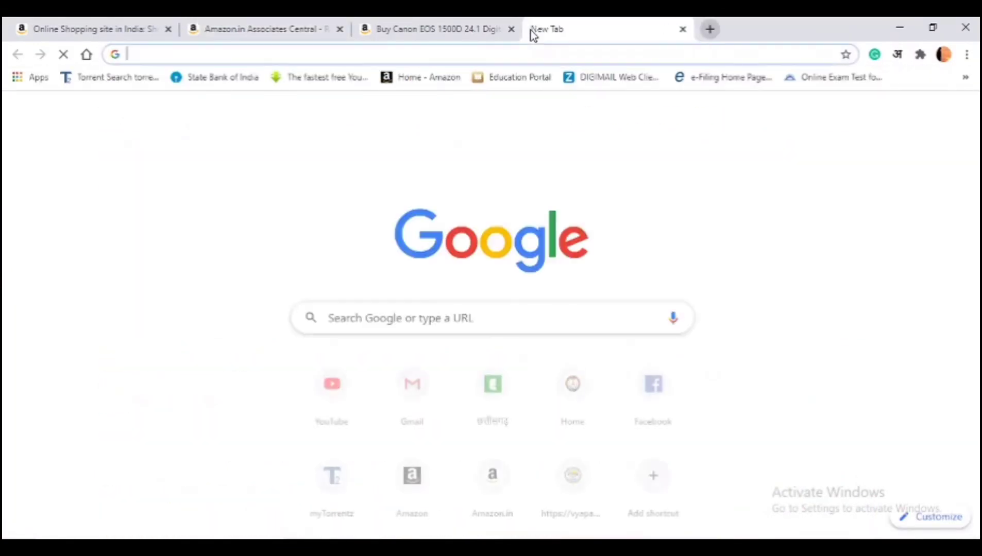
pyautogui.write('the')
pyautogui.press('Return')
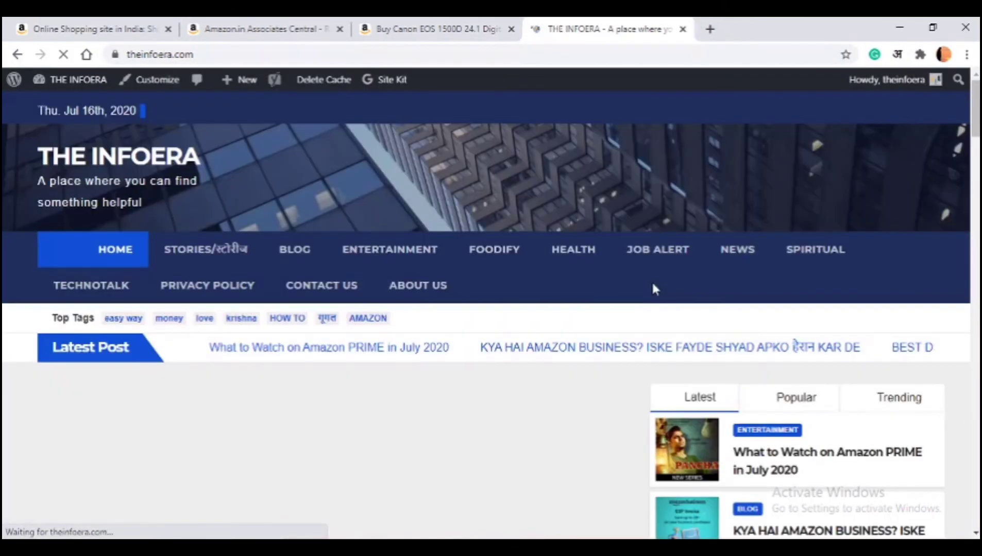
pyautogui.scroll(-8, 936, 258)
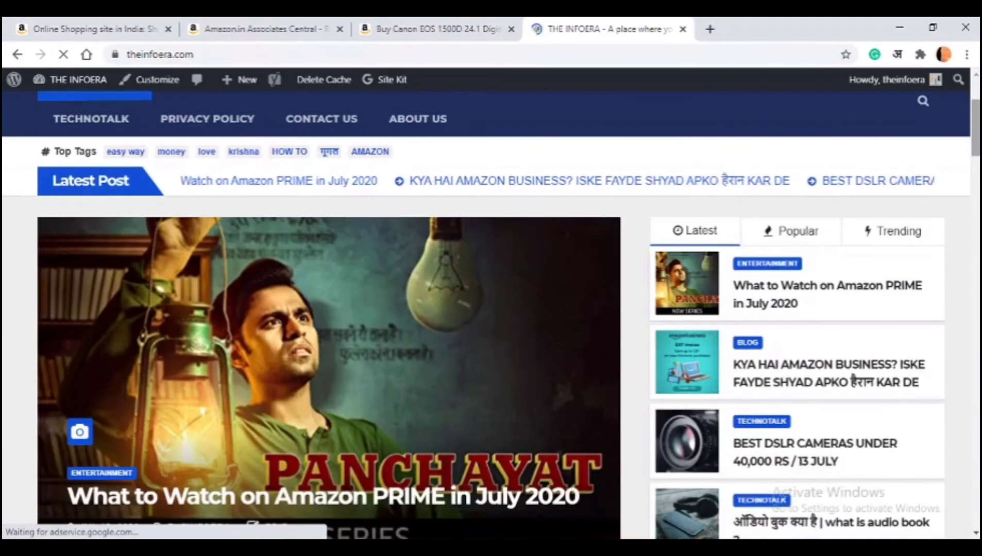
pyautogui.scroll(8, 489, 309)
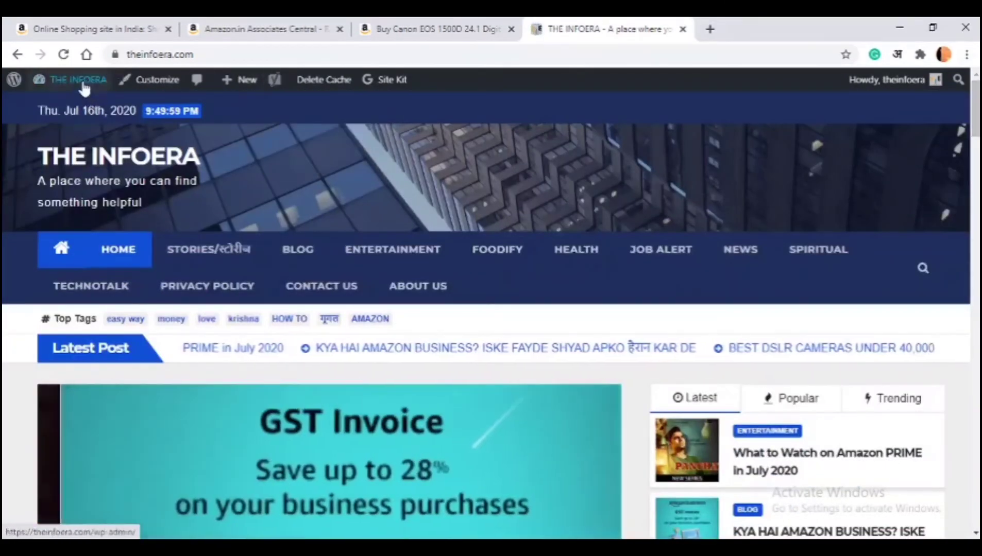
pyautogui.moveTo(84, 89)
pyautogui.click(56, 105)
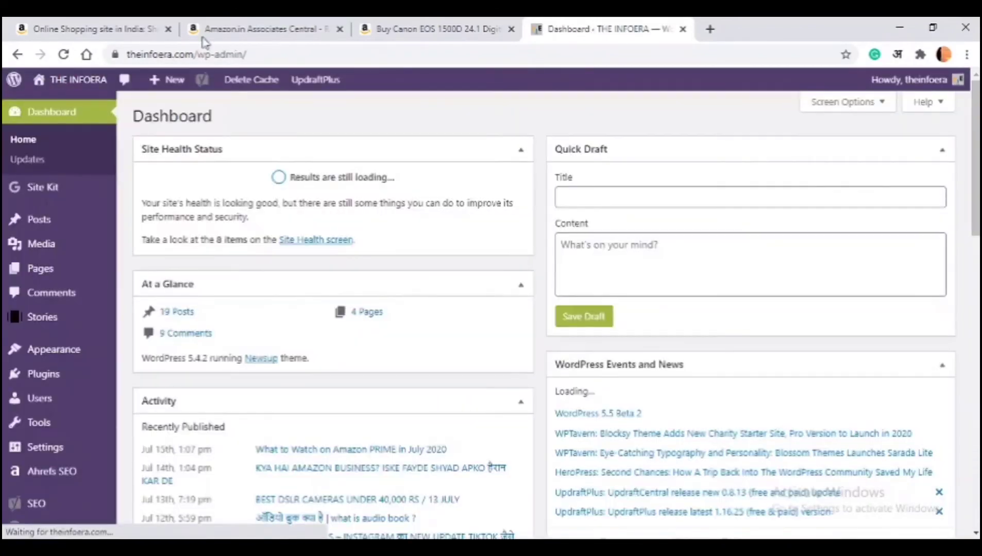
# Show the list of all posts in the WordPress admin.
pyautogui.scroll(-3, 953, 154)
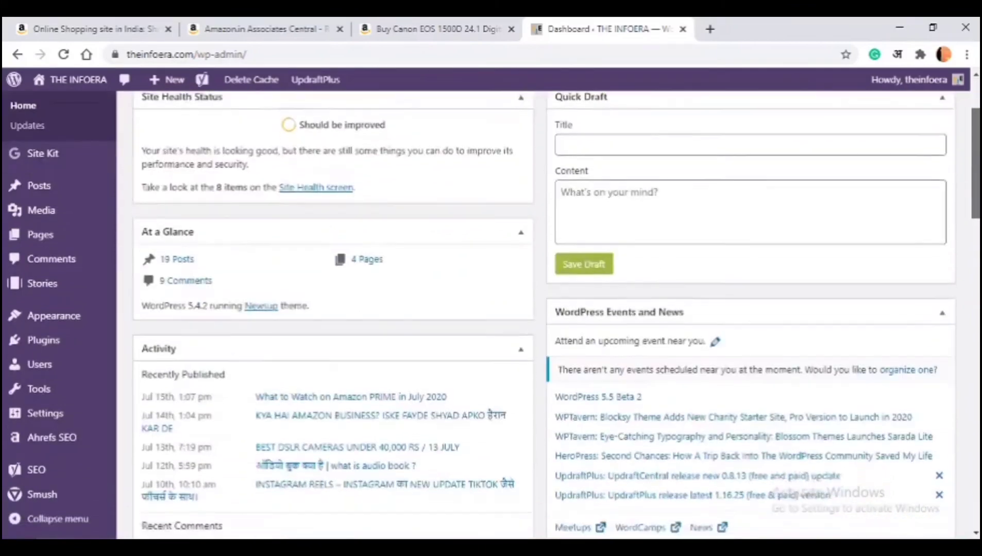
pyautogui.scroll(1, 91, 223)
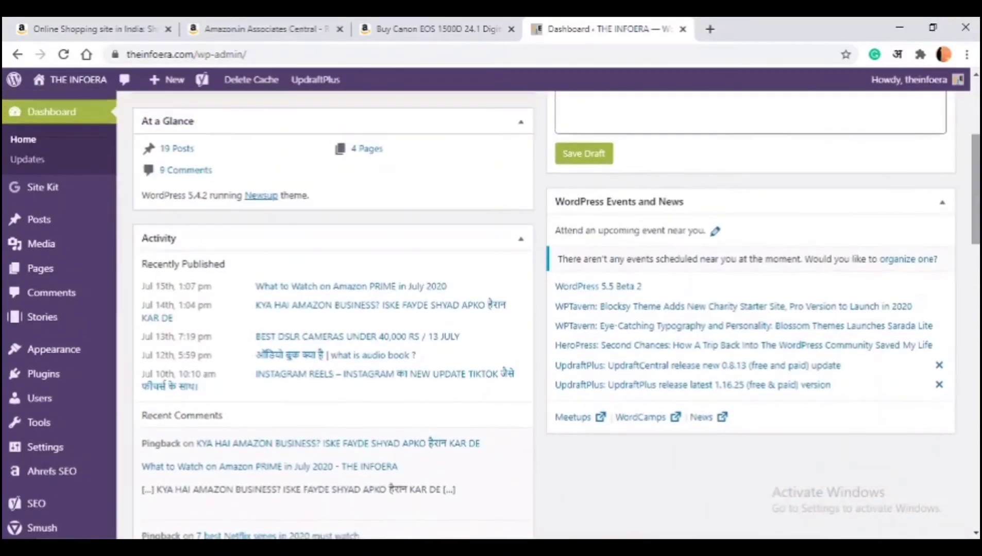
pyautogui.click(82, 222)
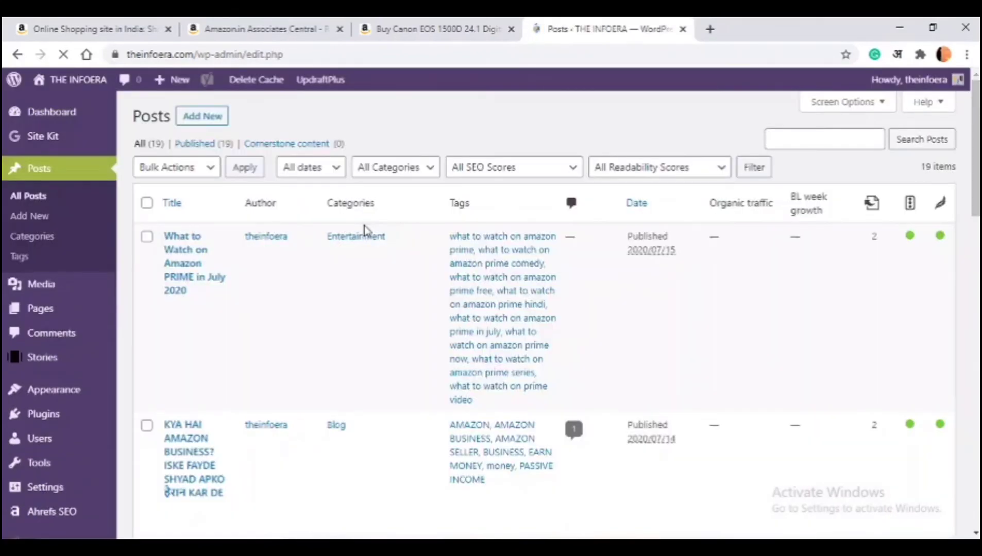
pyautogui.scroll(-3, 309, 227)
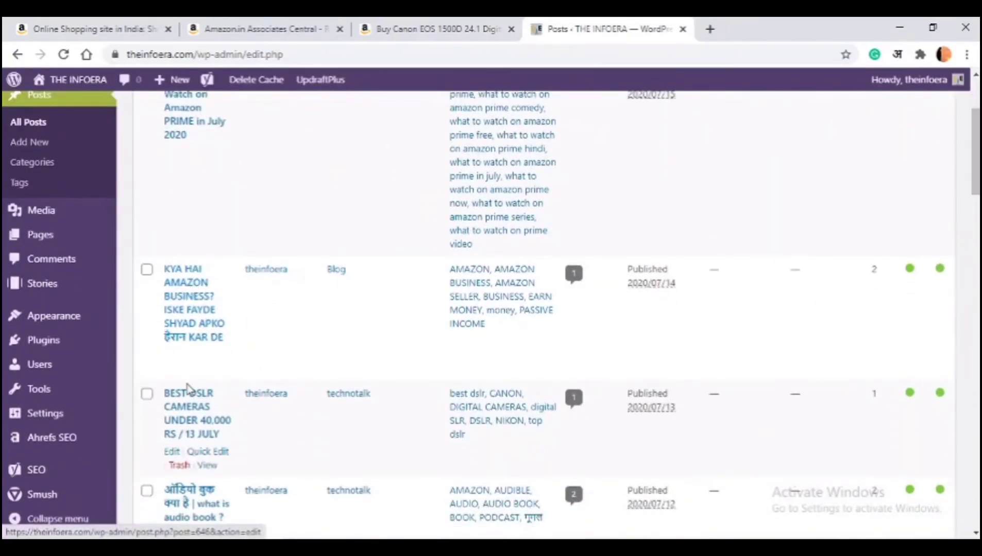
# Link the Amazon Business post's OnePlus banner to the pasted Amazon URL, trimmed to end in tag=.
pyautogui.click(173, 356)
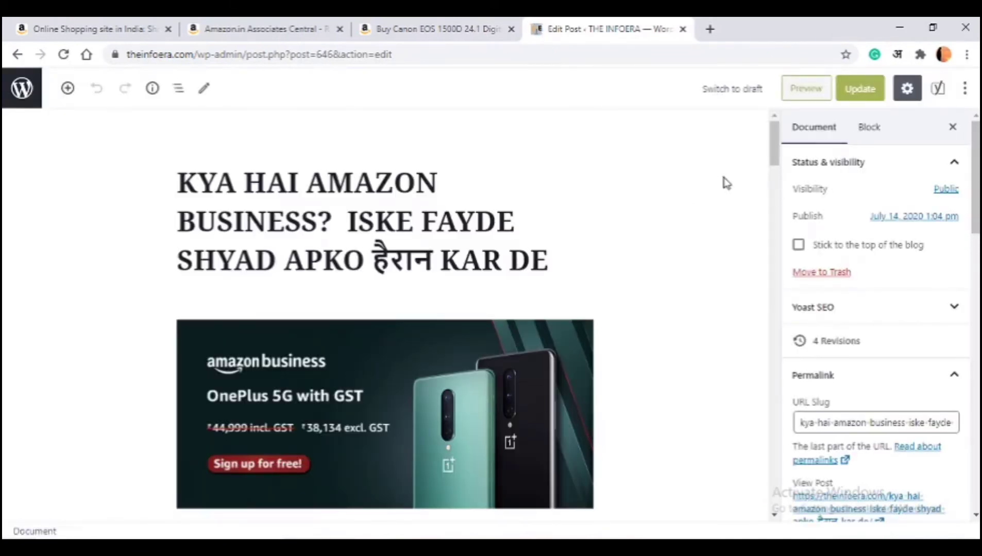
pyautogui.scroll(-2, 673, 196)
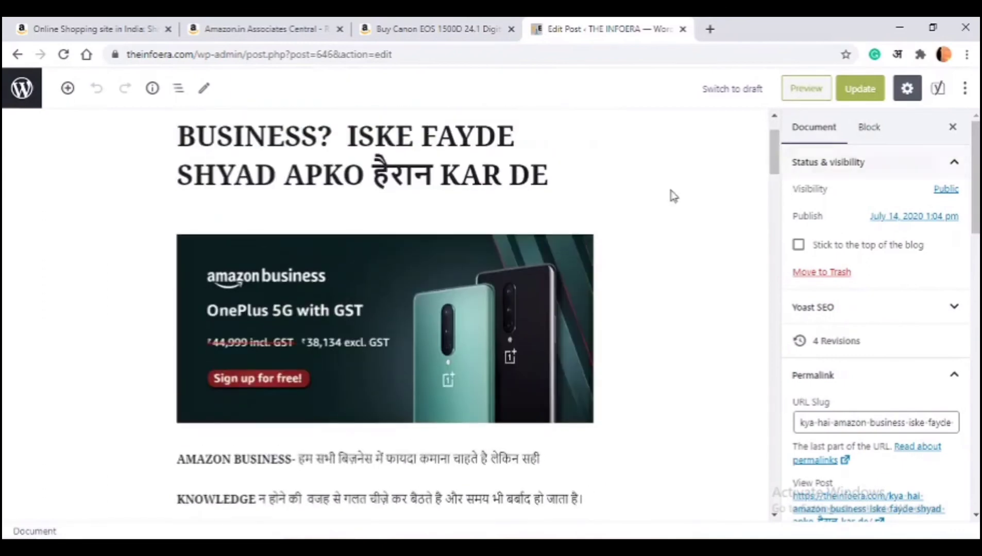
pyautogui.click(354, 300)
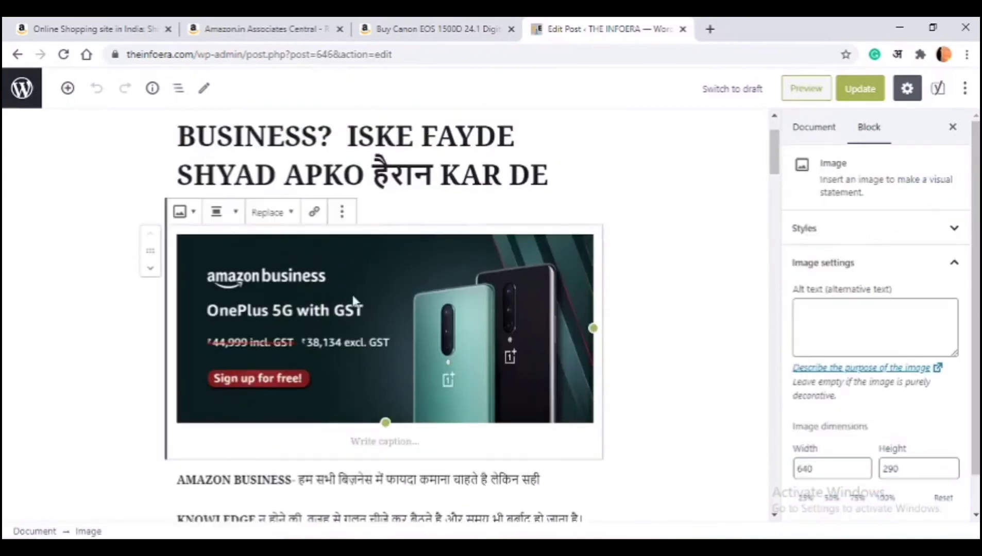
pyautogui.click(314, 212)
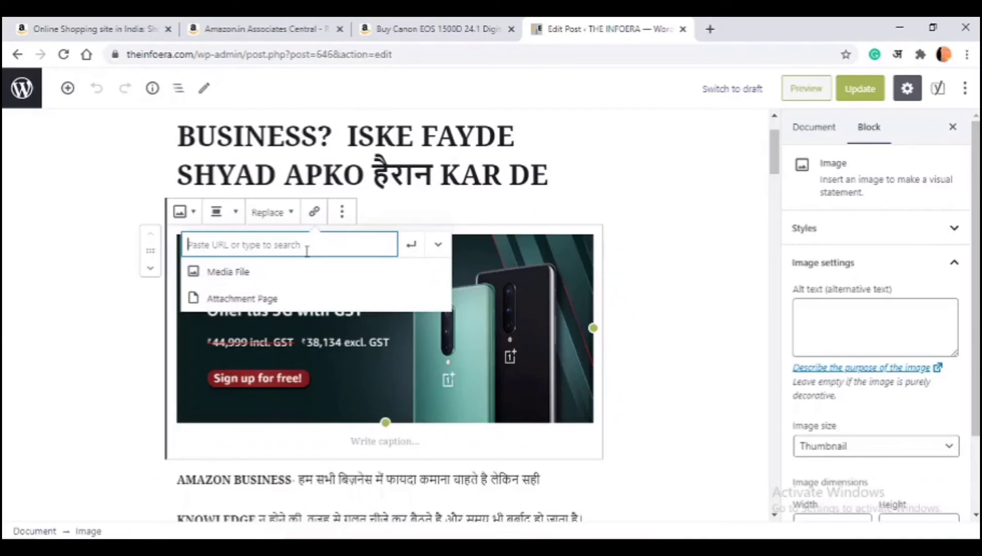
pyautogui.hotkey('ctrl', 'v')
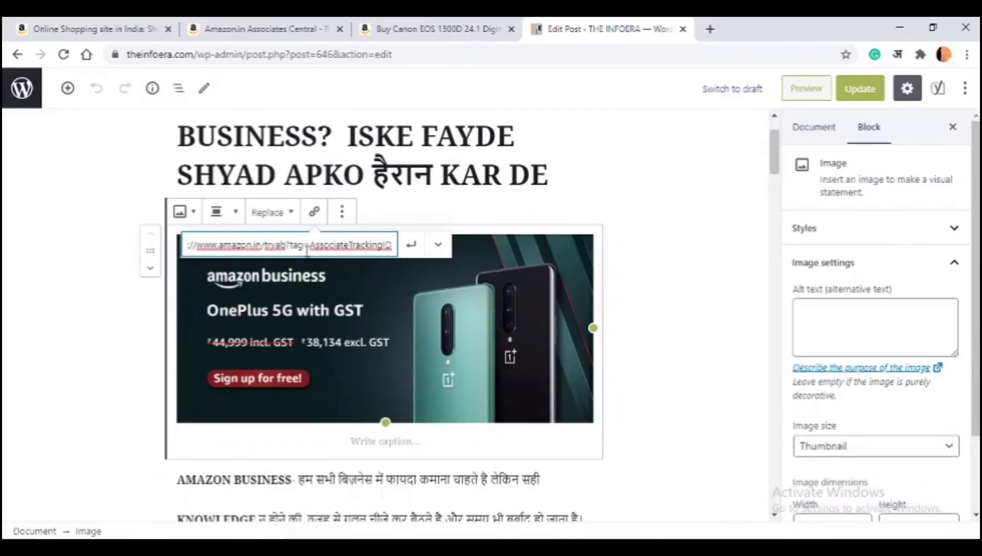
pyautogui.press('BackSpace')
pyautogui.press('BackSpace')
pyautogui.press('BackSpace')
pyautogui.press('BackSpace')
pyautogui.press('BackSpace')
pyautogui.press('BackSpace')
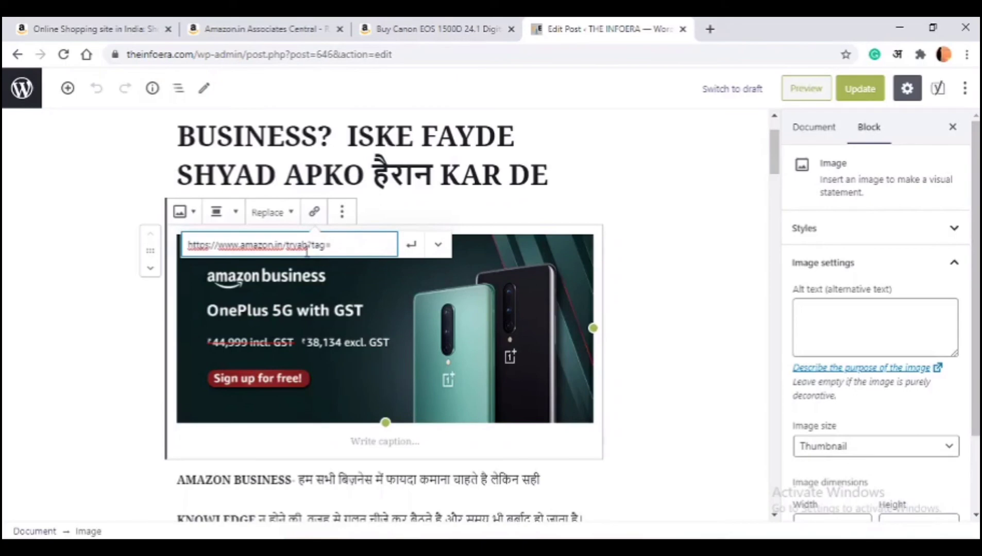
pyautogui.click(447, 24)
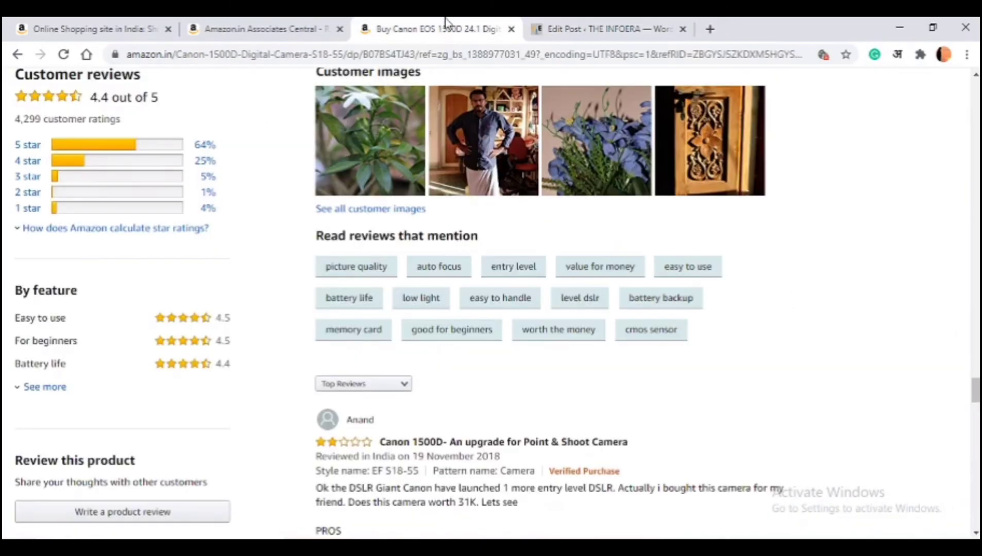
# Copy the Store ID from the Associates Central top bar and return to the WordPress editor.
pyautogui.click(288, 26)
pyautogui.scroll(15, 487, 304)
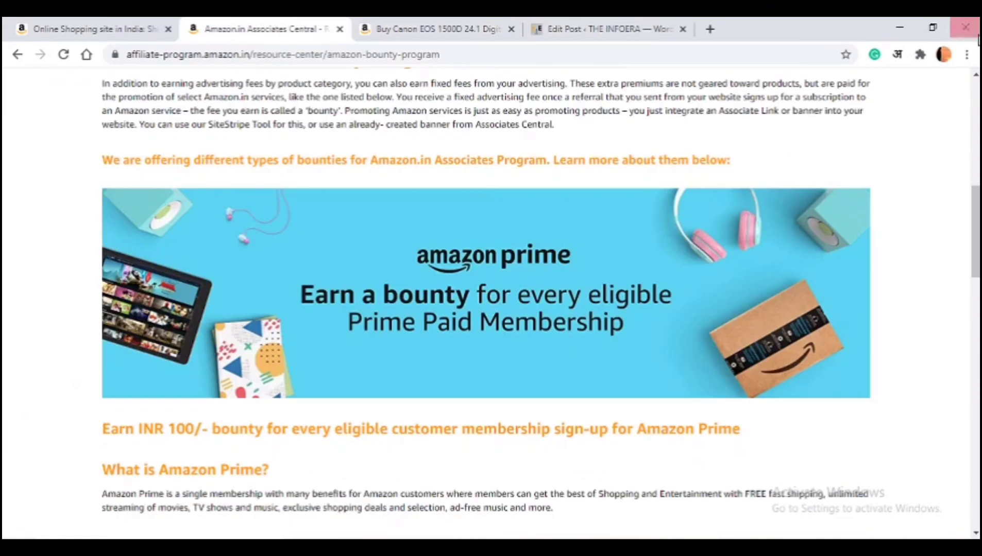
pyautogui.moveTo(976, 232); pyautogui.dragTo(976, 123)
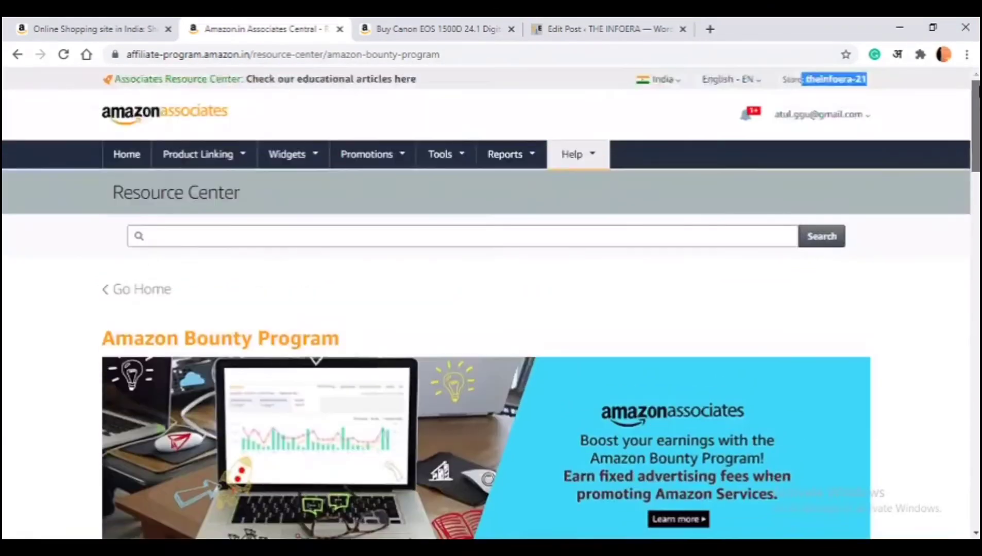
pyautogui.rightClick(841, 78)
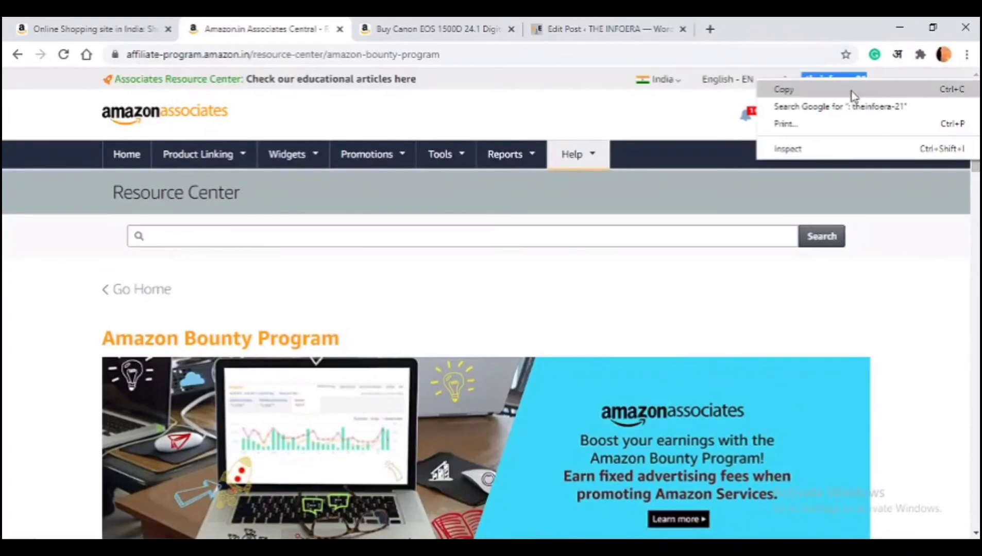
pyautogui.click(852, 90)
pyautogui.click(592, 26)
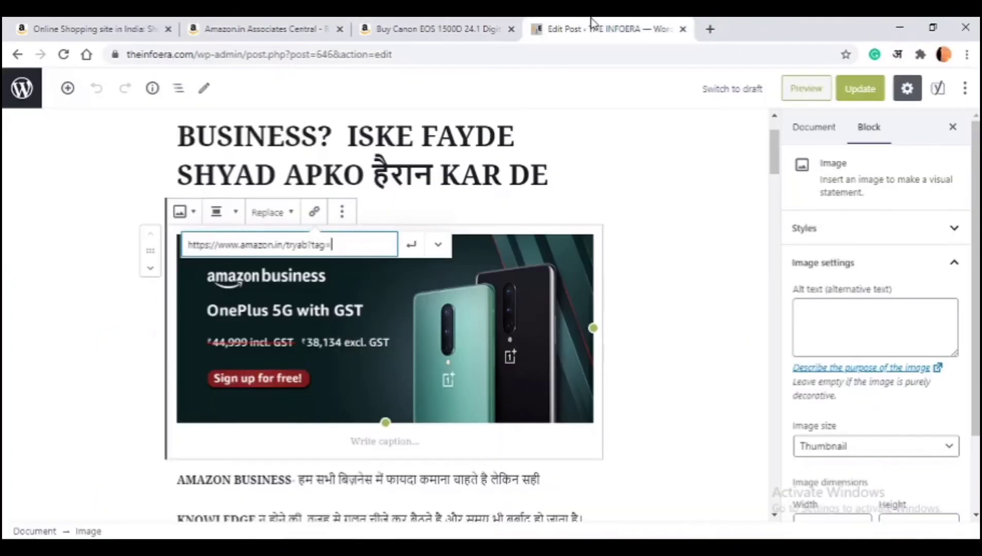
# Append the store ID after tag= in the banner link, update the post, and view the blog.
pyautogui.write('theinfoera-21')
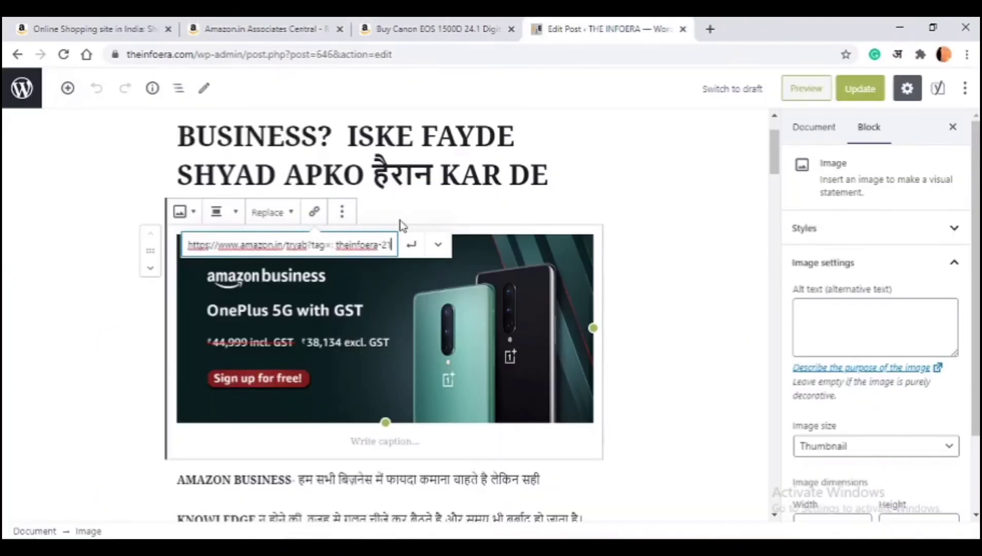
pyautogui.press('Return')
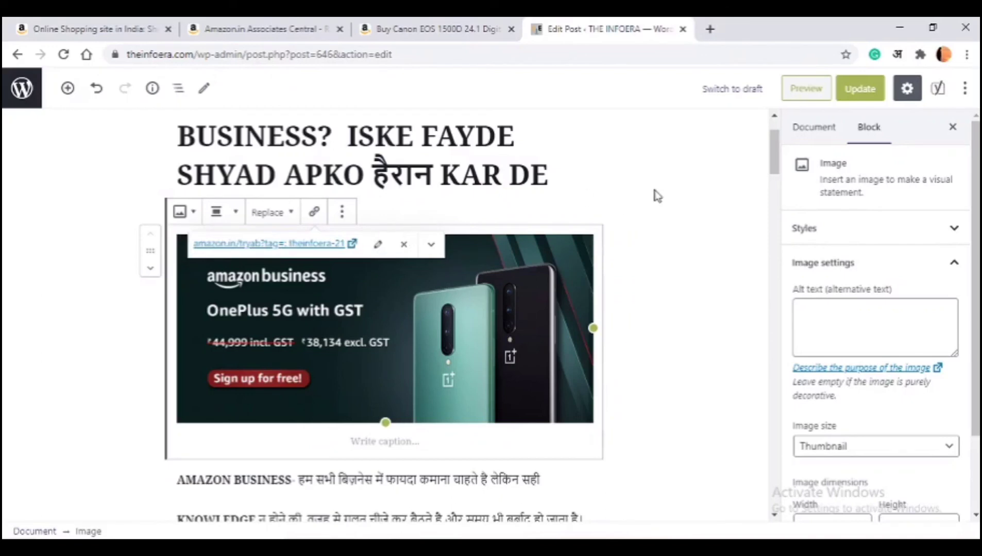
pyautogui.click(657, 196)
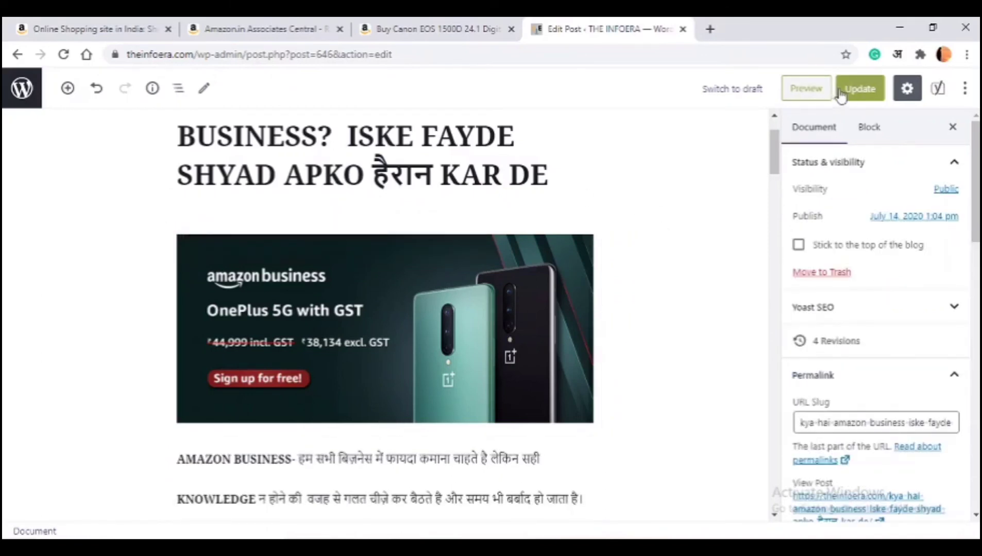
pyautogui.click(860, 88)
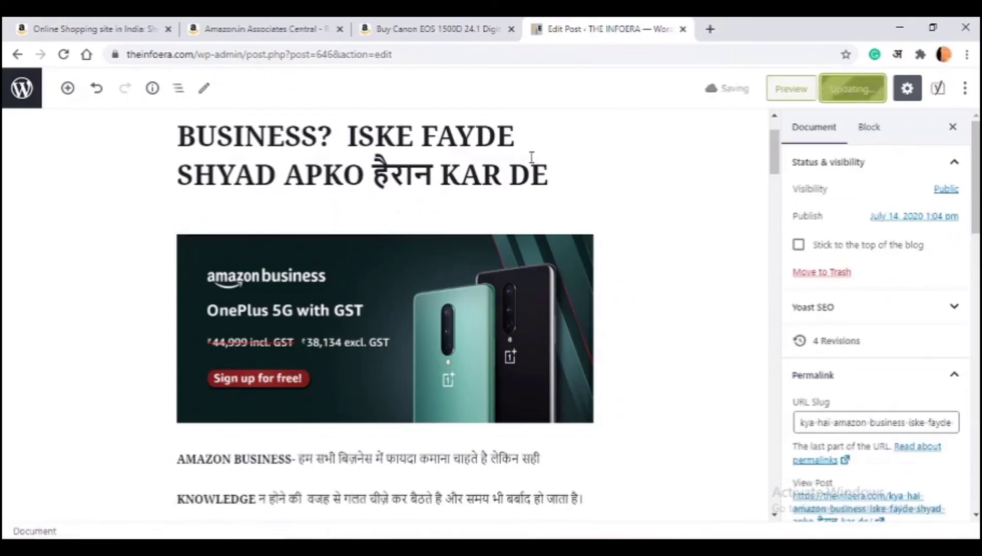
pyautogui.click(21, 89)
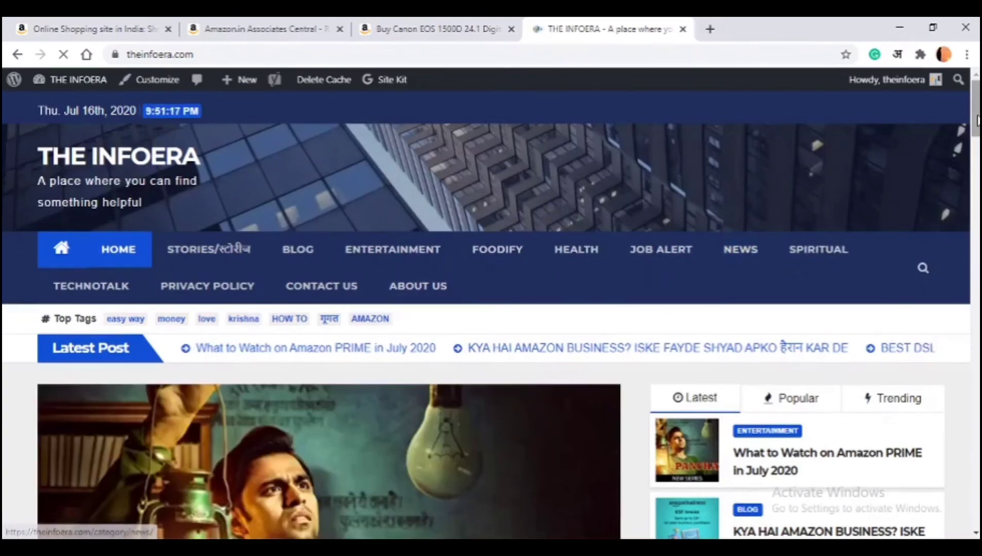
# Open the published Amazon Business post from the blog's home page.
pyautogui.scroll(-15, 489, 309)
pyautogui.scroll(-12, 335, 314)
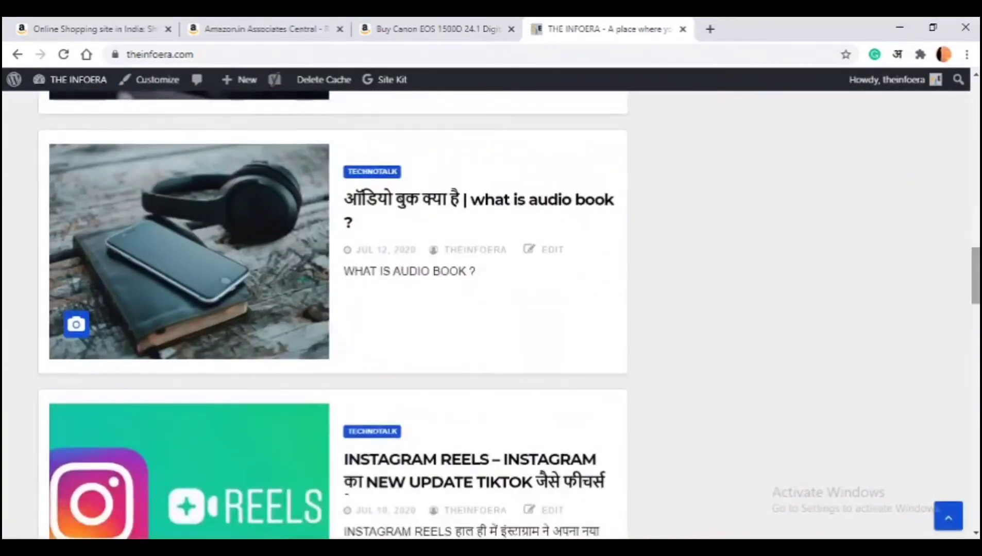
pyautogui.scroll(18, 334, 314)
pyautogui.scroll(5, 528, 334)
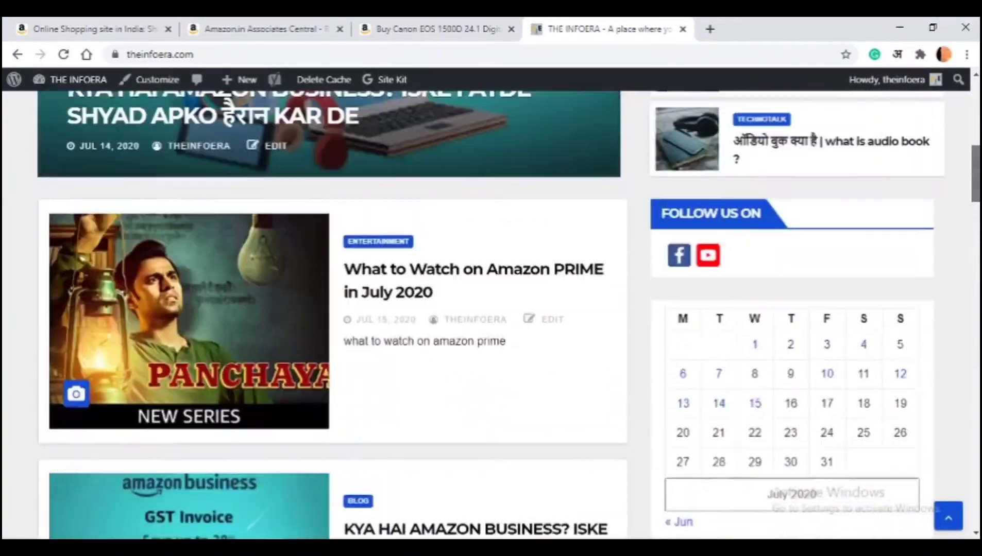
pyautogui.scroll(-4, 528, 333)
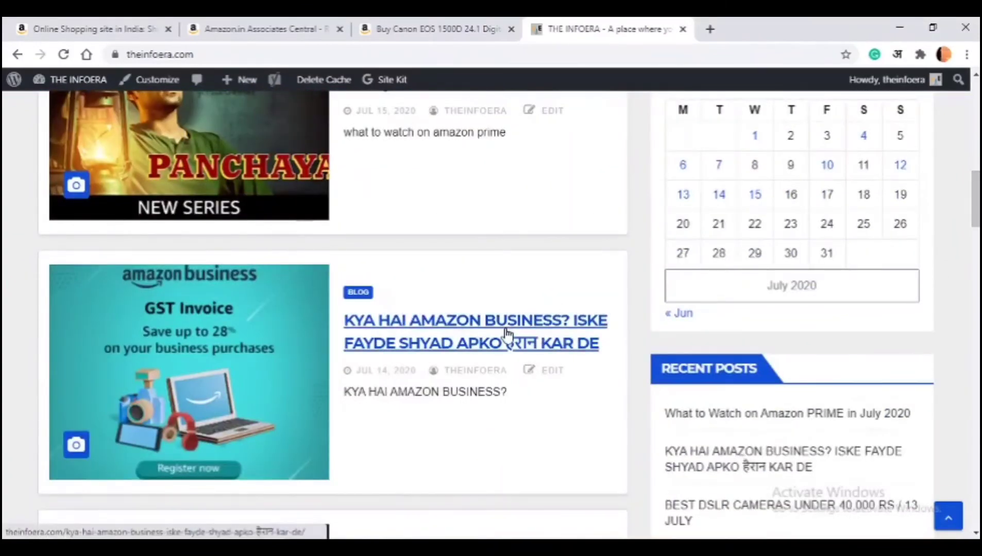
pyautogui.click(574, 327)
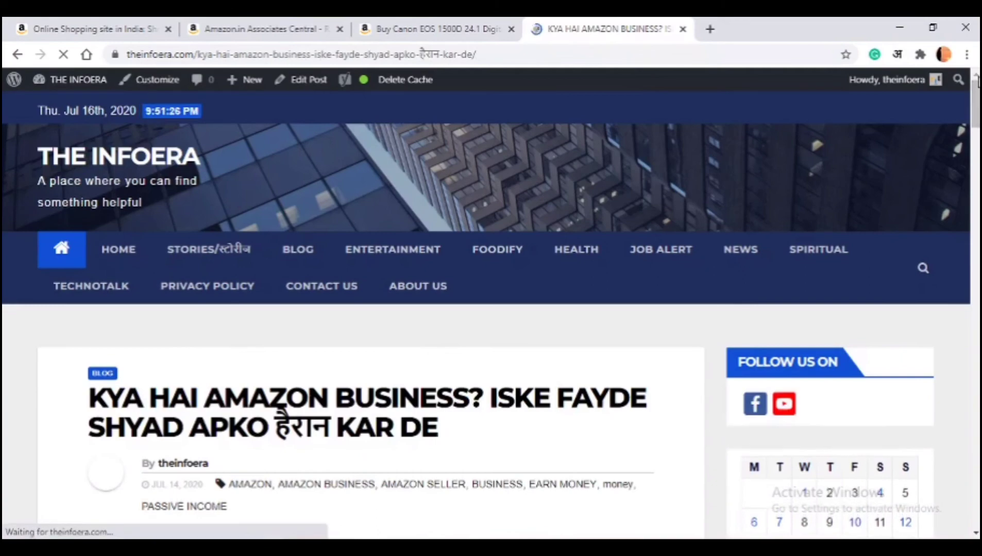
# Click the OnePlus banner to confirm it opens Amazon Business with the store tracking ID.
pyautogui.scroll(-10, 928, 196)
pyautogui.scroll(1, 419, 341)
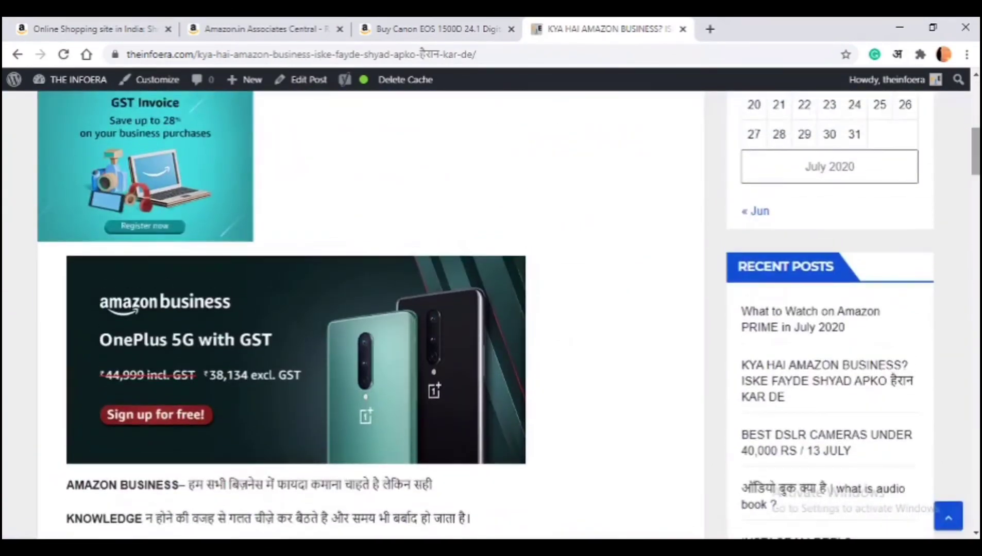
pyautogui.click(420, 342)
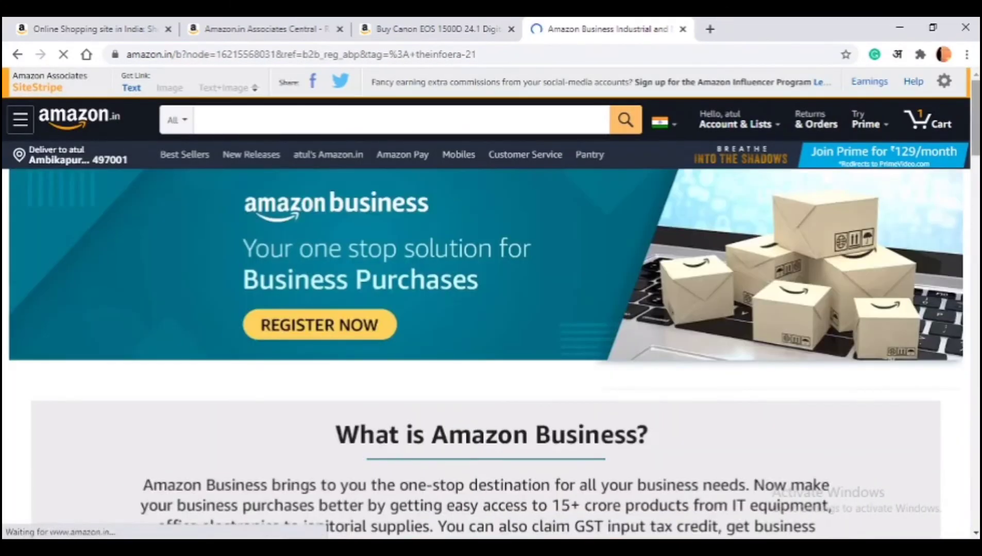
pyautogui.scroll(-1, 681, 309)
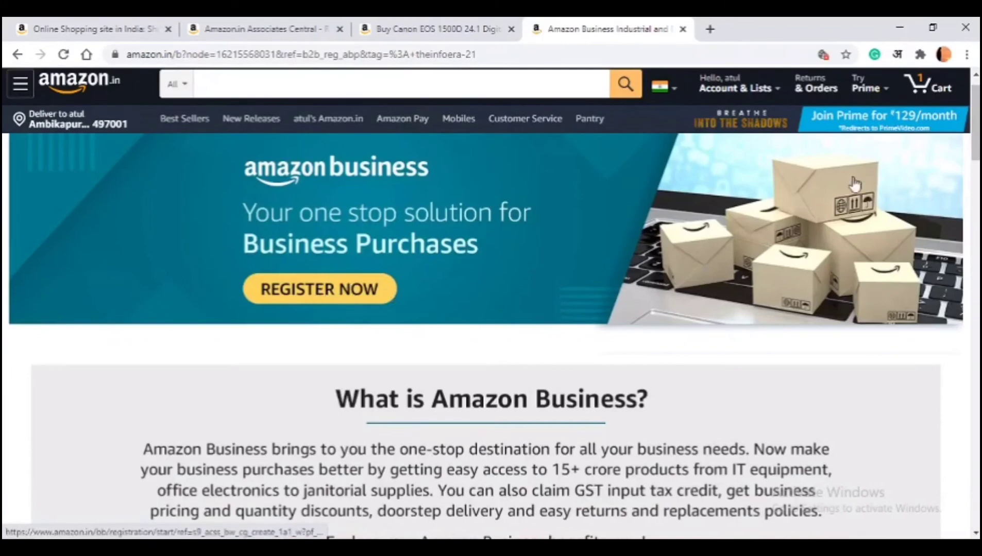
pyautogui.scroll(-1, 975, 124)
pyautogui.scroll(-4, 975, 124)
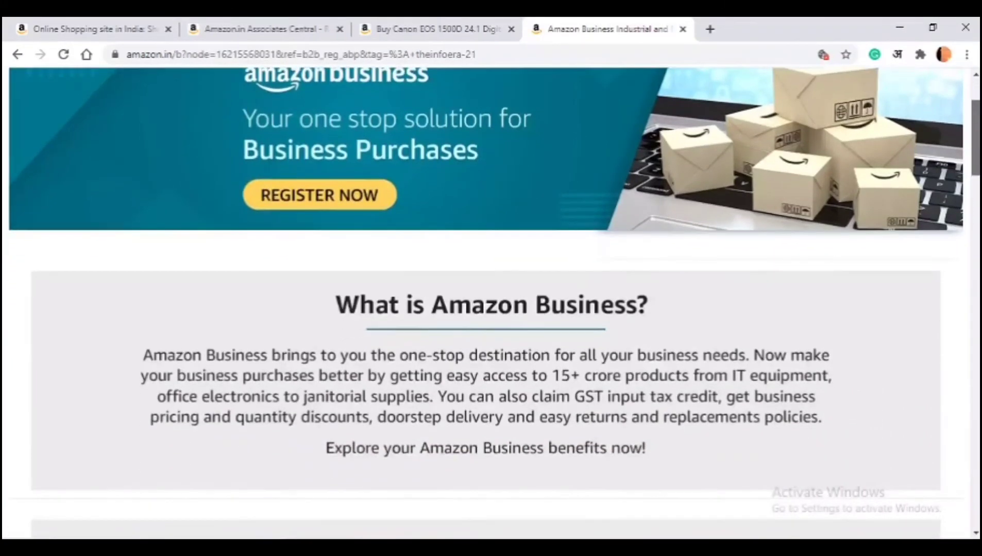
pyautogui.scroll(-5, 490, 303)
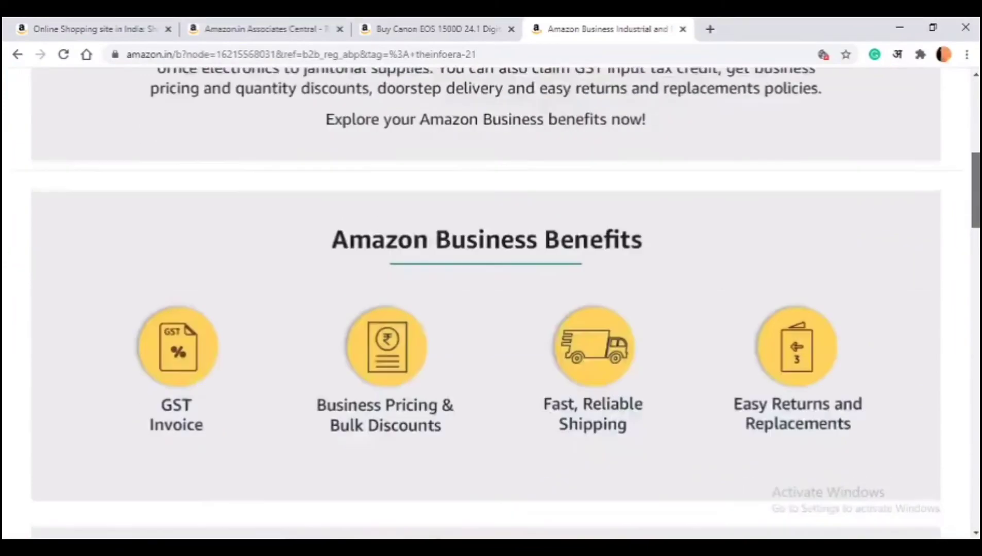
pyautogui.scroll(12, 491, 304)
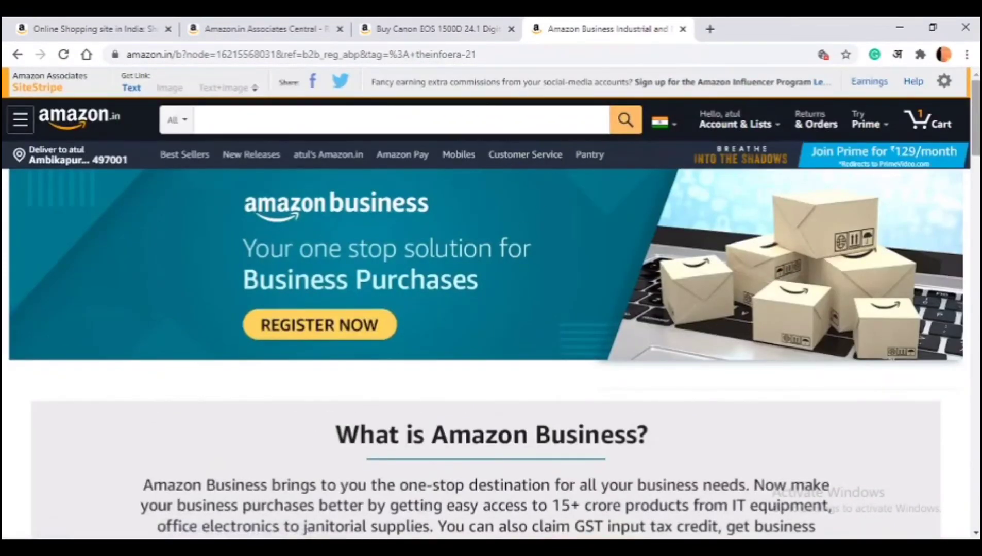
pyautogui.scroll(-10, 491, 304)
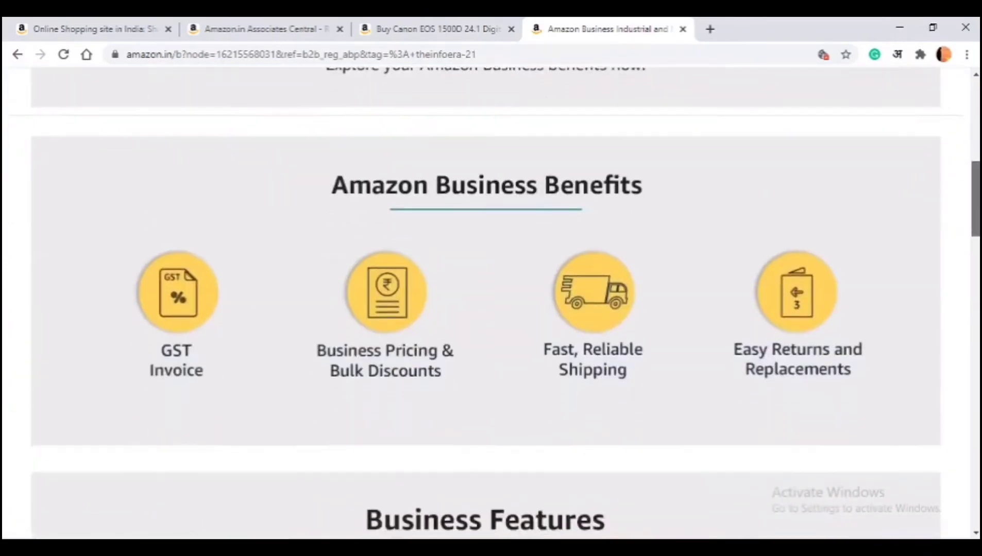